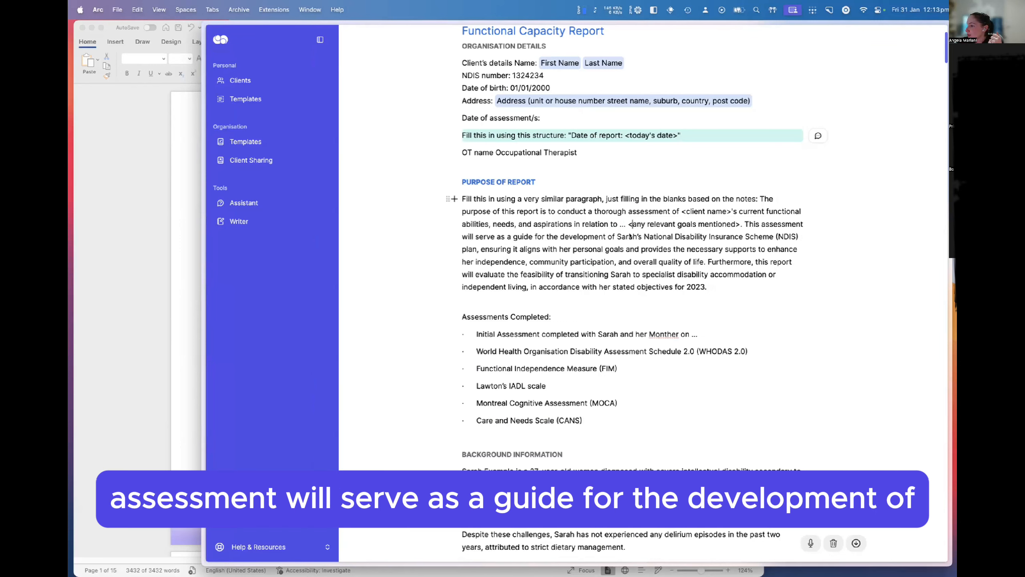
Replace the client's name before "National Disability Insurance Scheme" in the Purpose of Report paragraph with "<client name>'s"
double_click(628, 237)
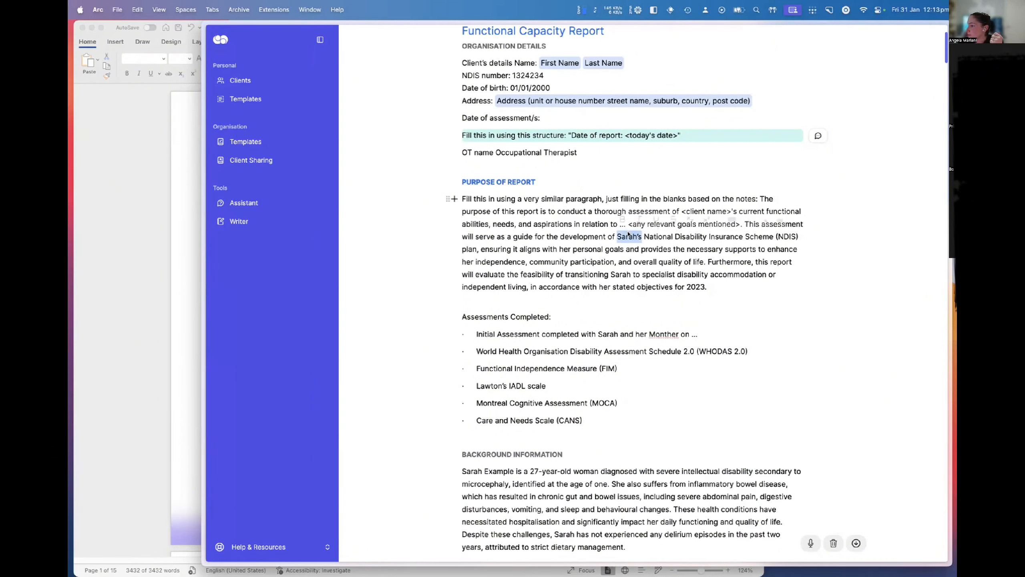
text(<client)
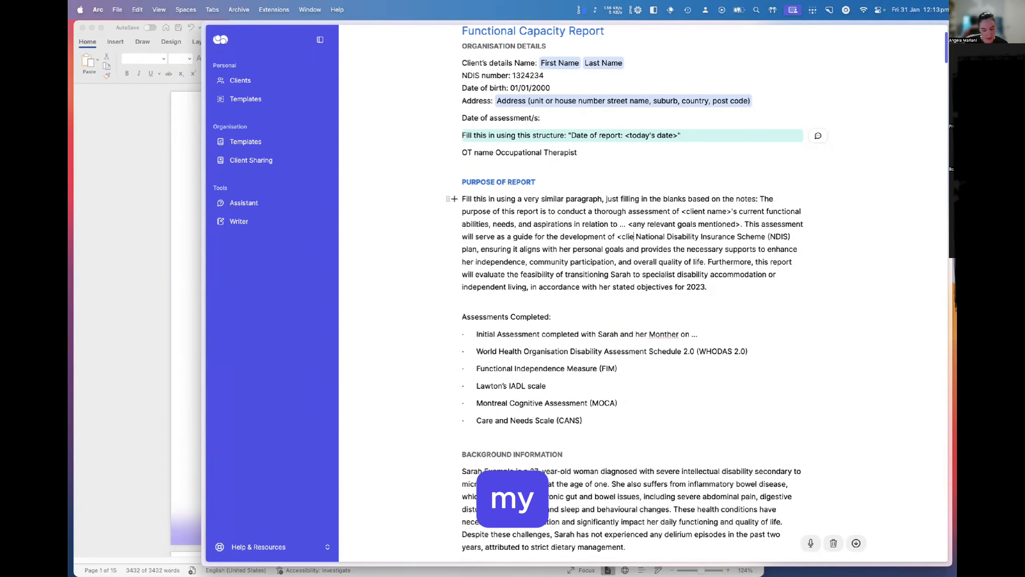
text( name>'s)
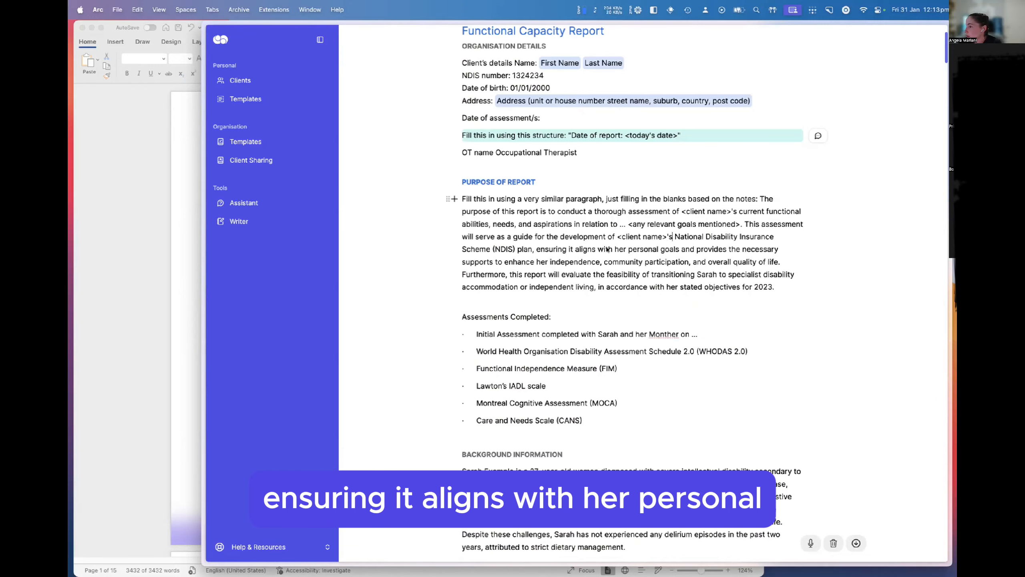
Extend "her" to "her/his/their" before "personal goals" and before "independence" in the Purpose of Report paragraph
double_click(620, 249)
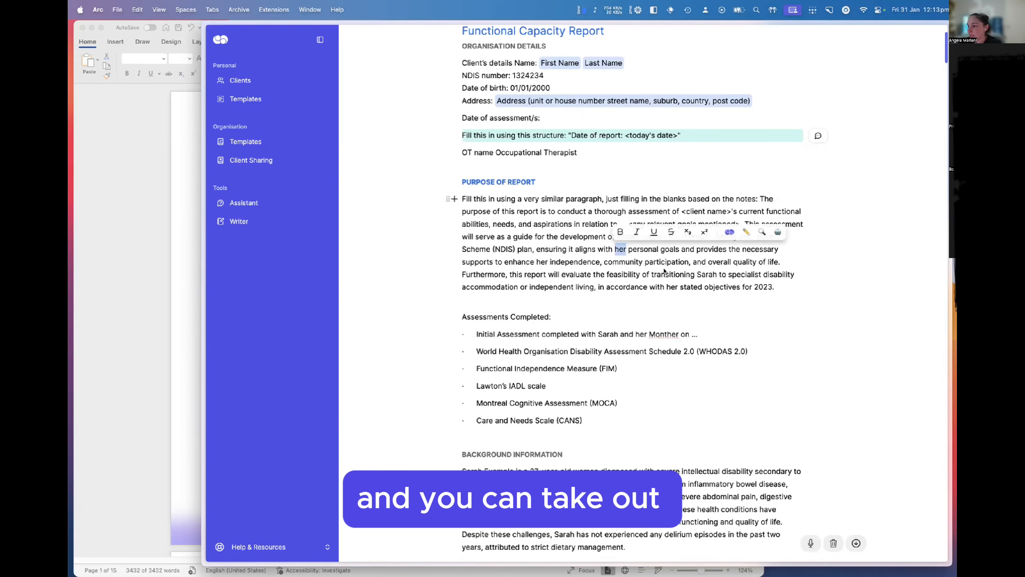
click(626, 254)
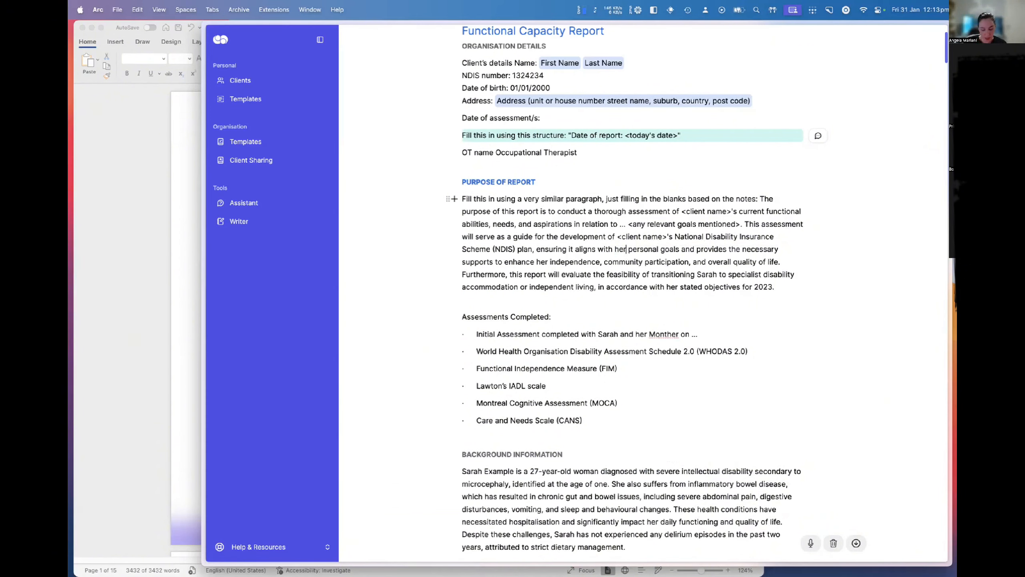
text(/his)
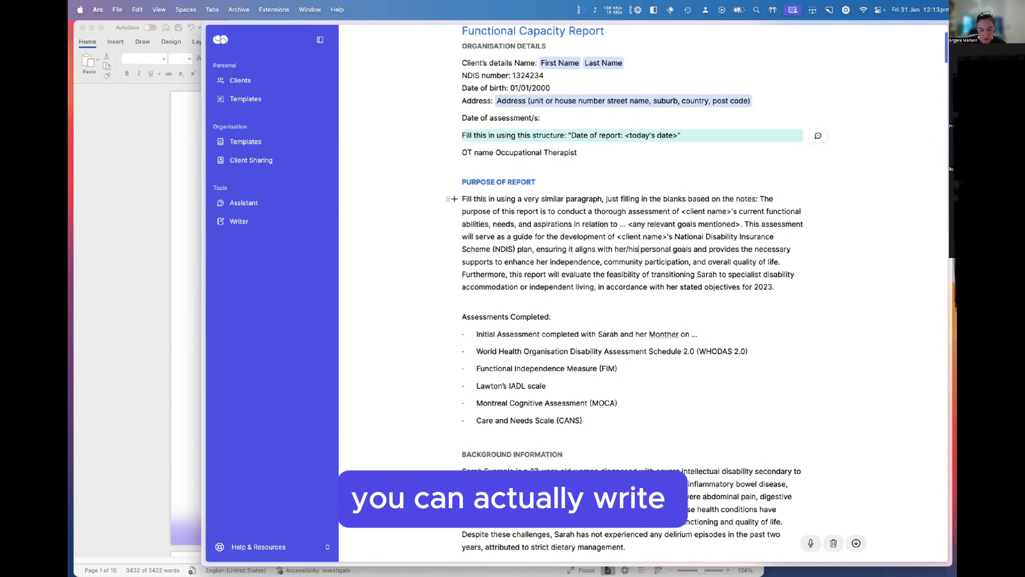
text(/their)
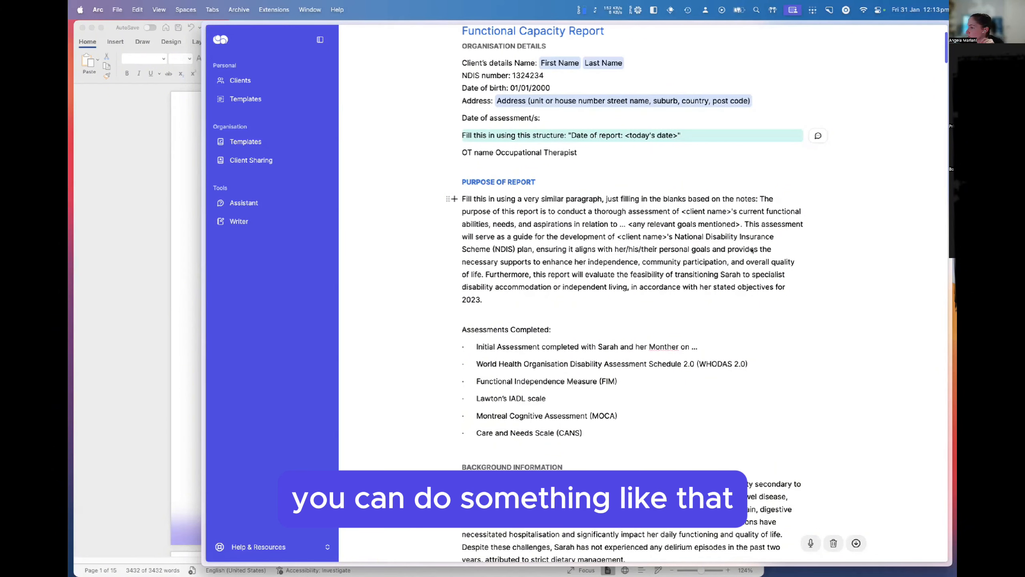
double_click(580, 262)
click(583, 263)
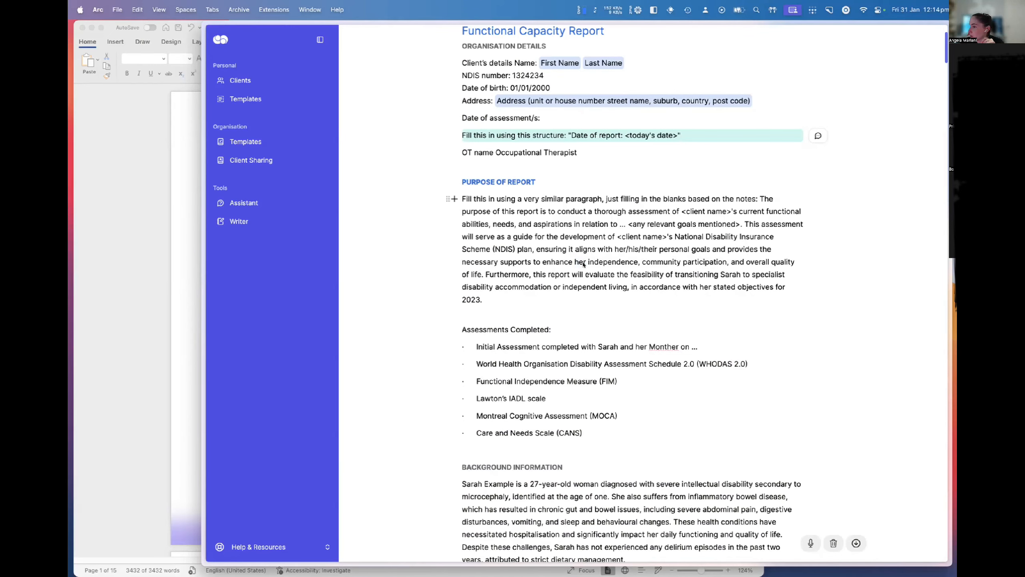
text(/his/th)
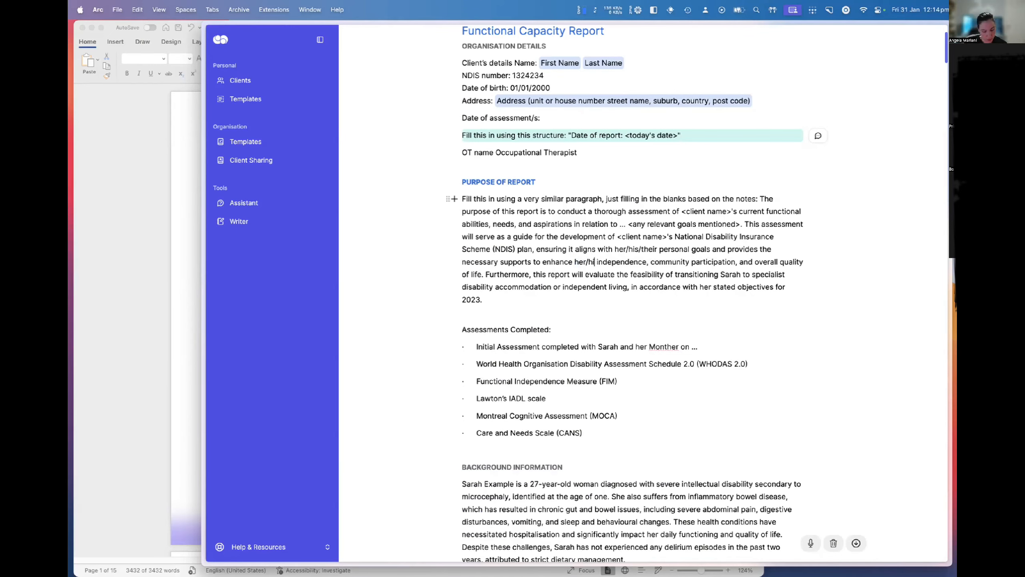
text(eir)
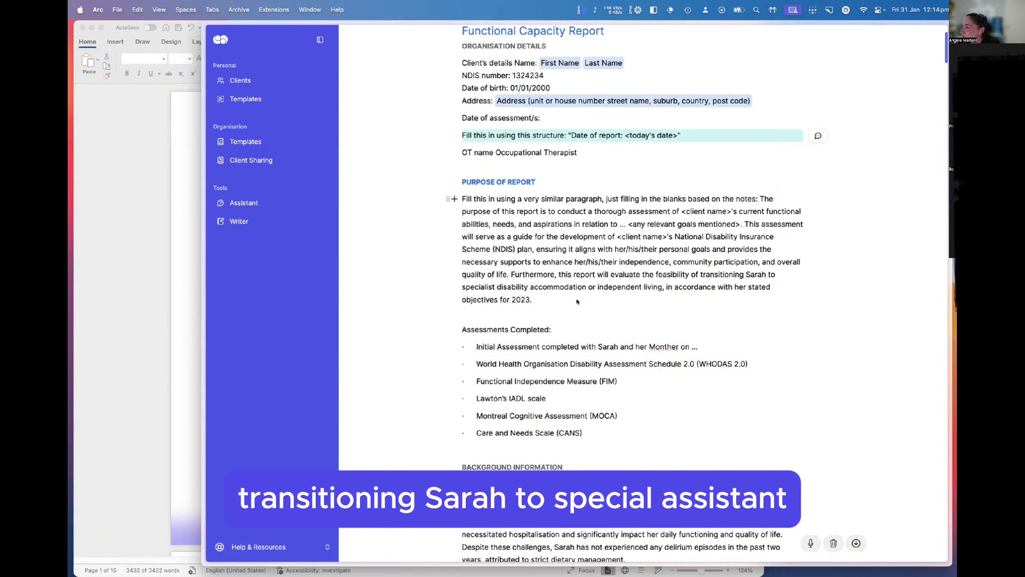
Delete the closing sentence starting with "Furthermore" from the Purpose of Report paragraph
drag(530, 301, 511, 275)
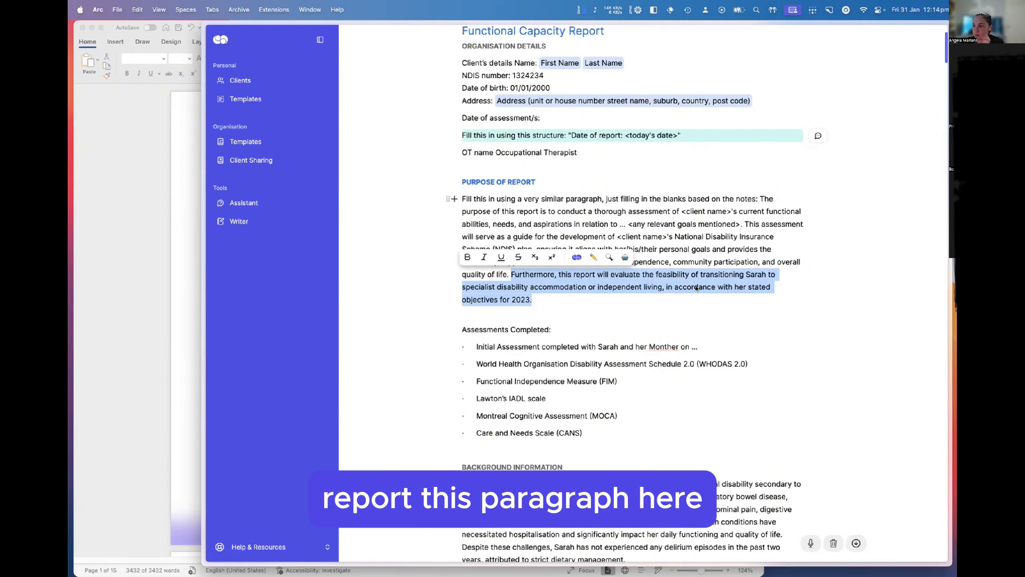
key(BackSpace)
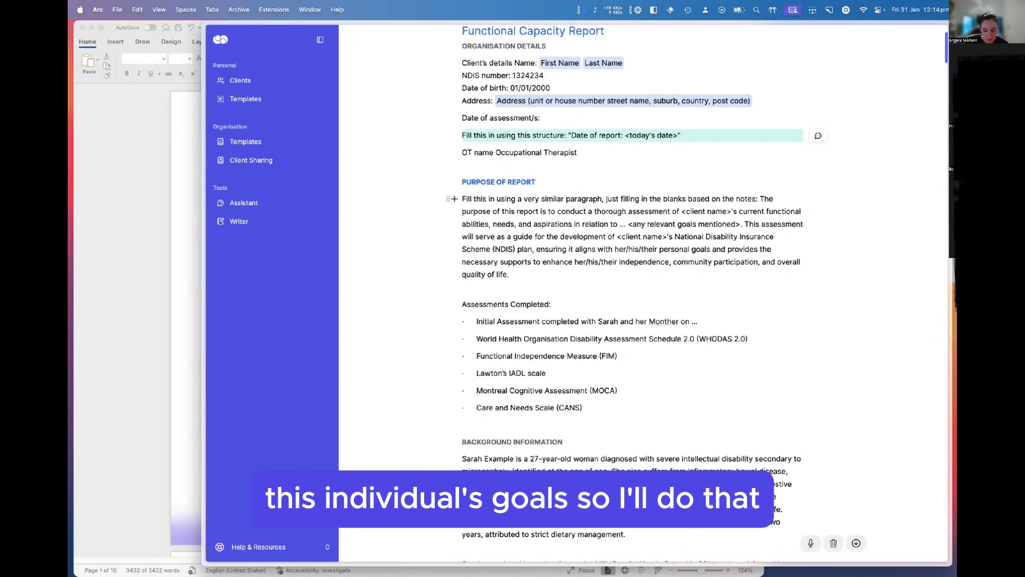
text(Include)
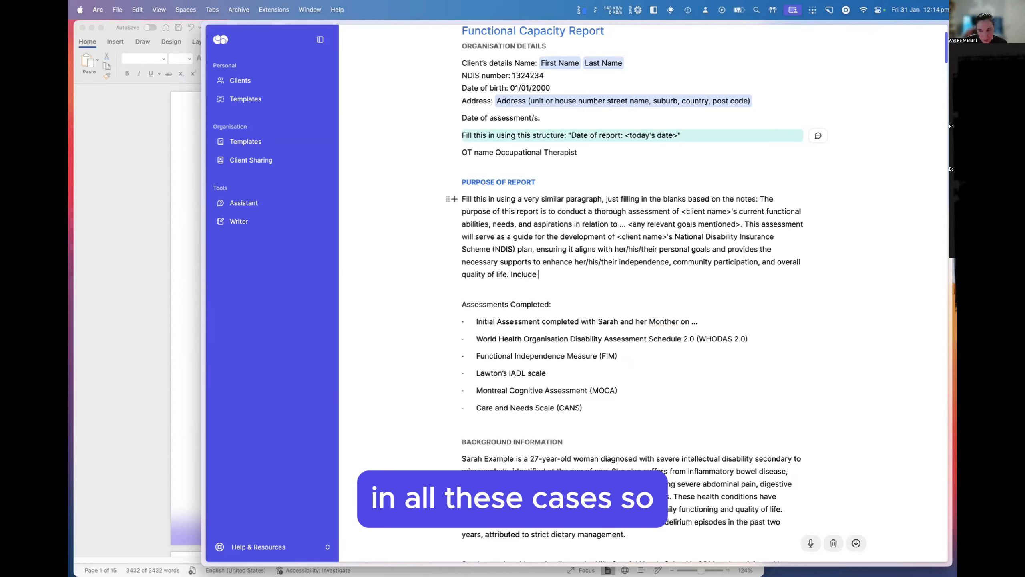
key(BackSpace)
key(BackSpace)
key(BackSpace)
key(BackSpace)
key(BackSpace)
key(BackSpace)
key(BackSpace)
key(BackSpace)
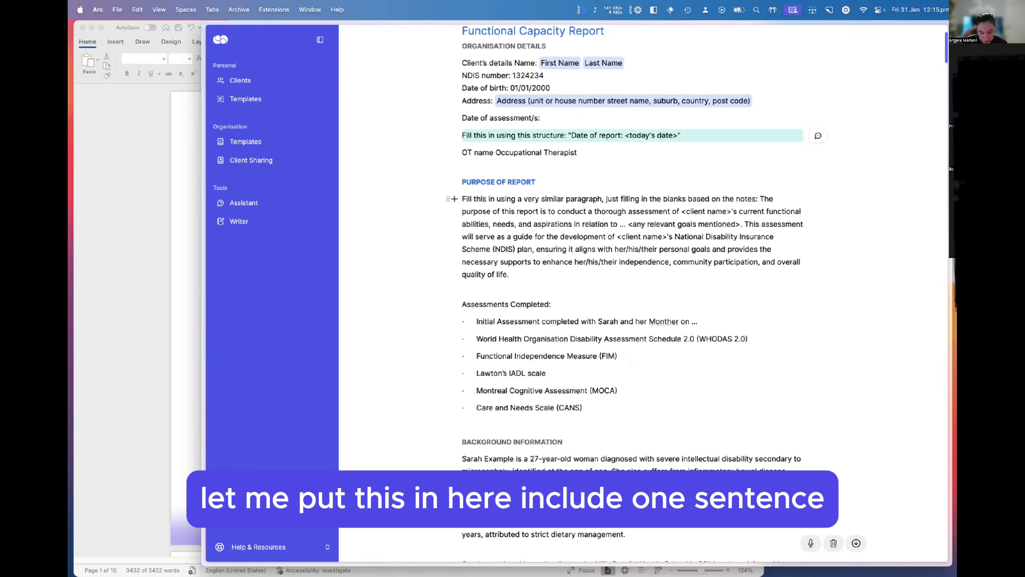
End the Purpose of Report prompt with "<include one sentence on how this report is supporting the client's goals>" and leave the prompt block
text(<include one sentence)
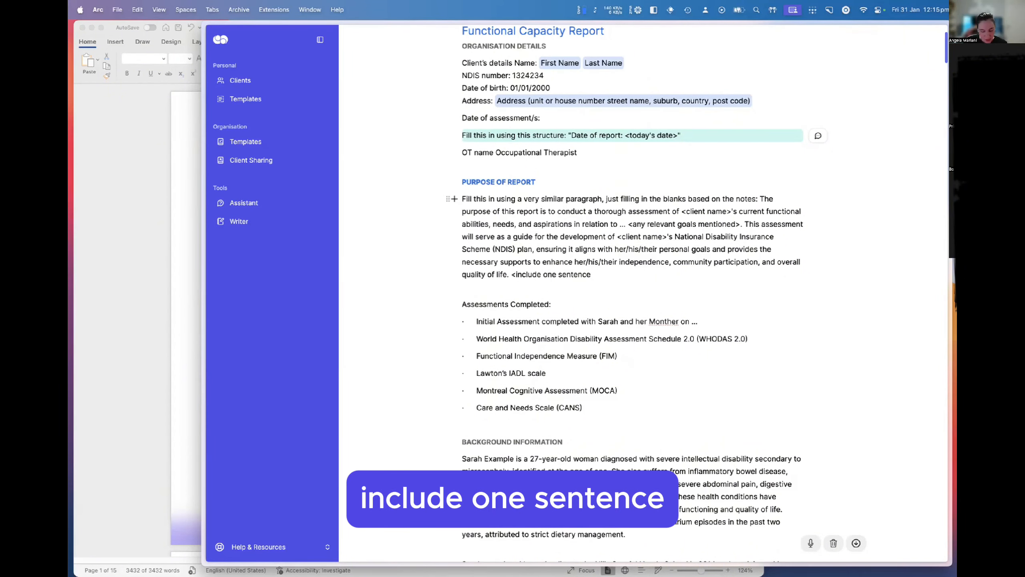
text(on )
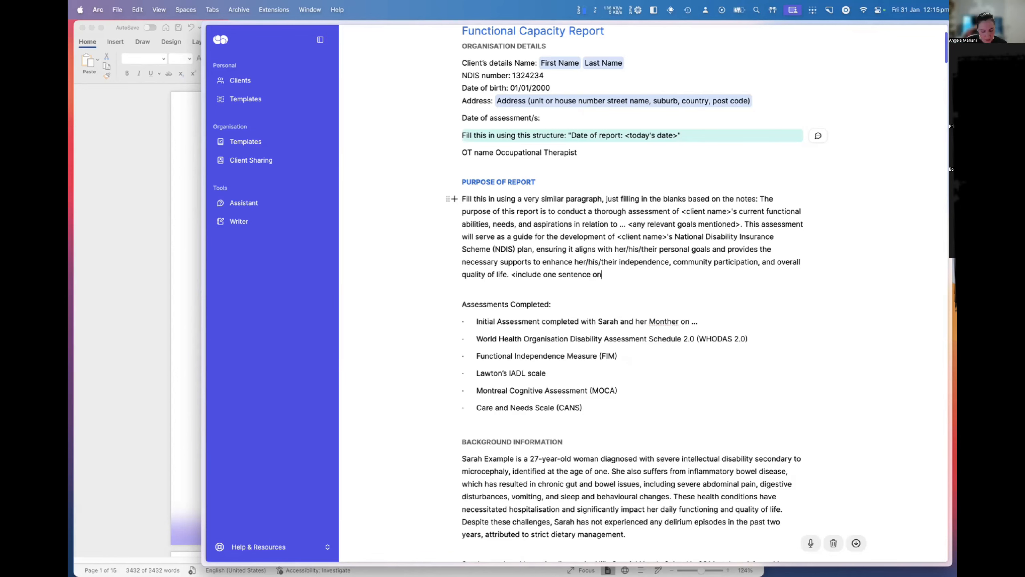
text(how this report i)
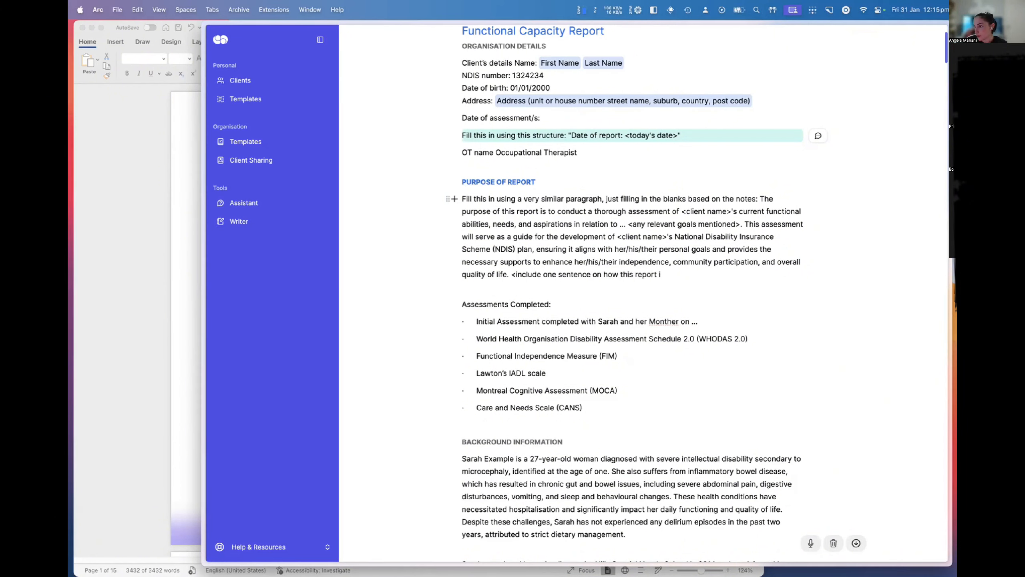
text(s)
key(BackSpace)
key(BackSpace)
key(BackSpace)
text(will)
key(BackSpace)
key(BackSpace)
key(BackSpace)
key(BackSpace)
key(BackSpace)
text(is supporting )
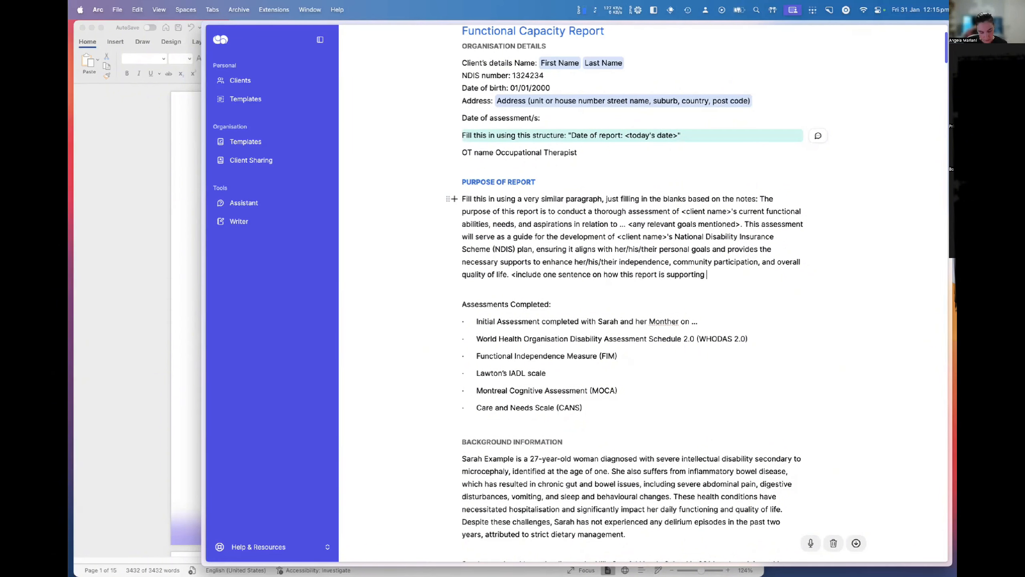
text(the client's goals>)
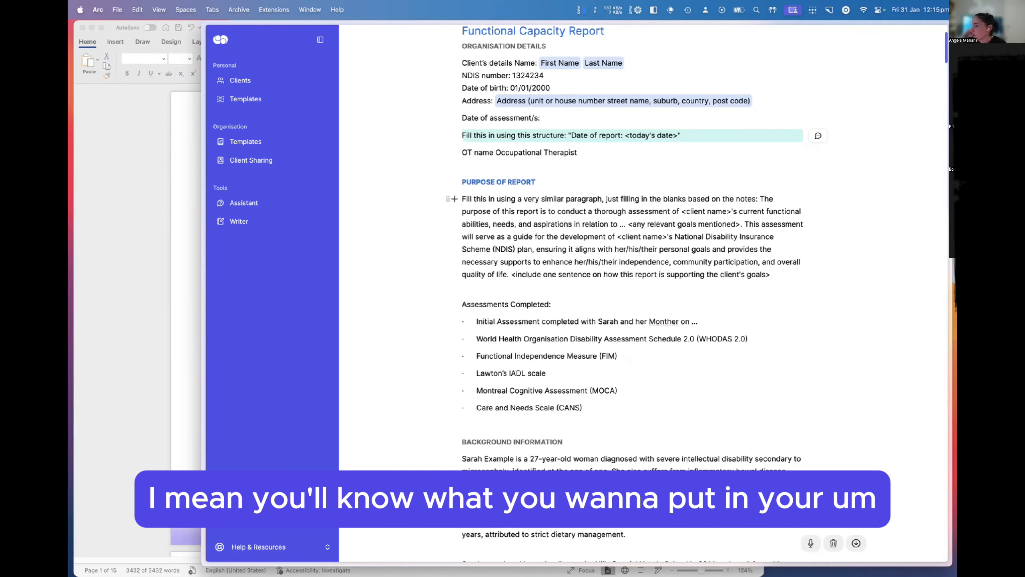
double_click(557, 263)
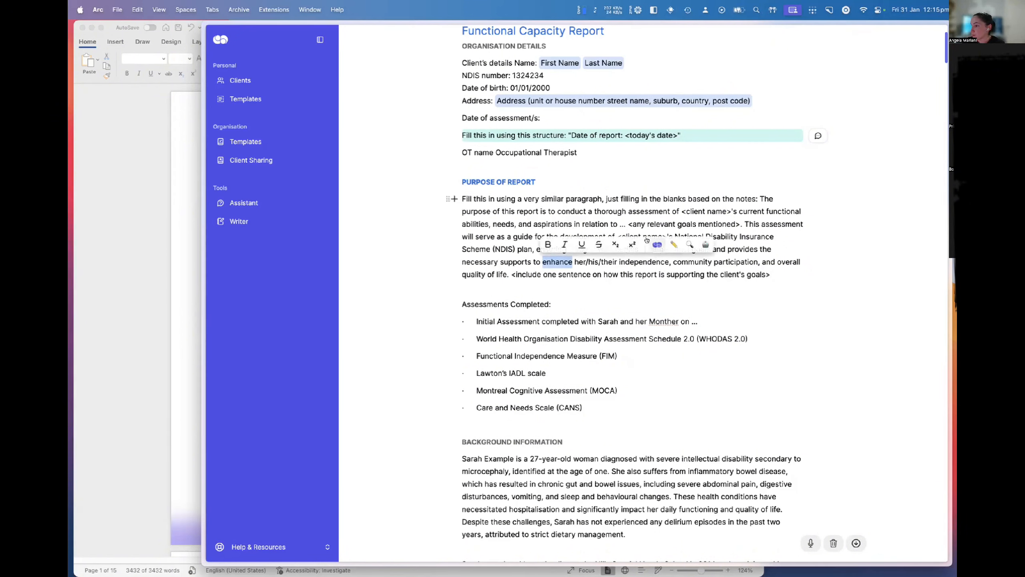
click(567, 300)
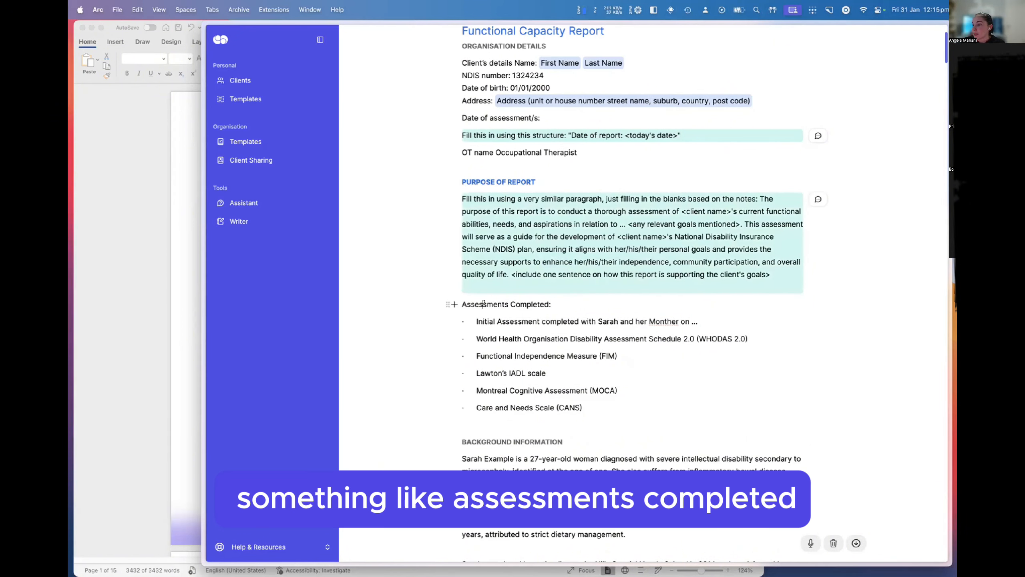
click(554, 304)
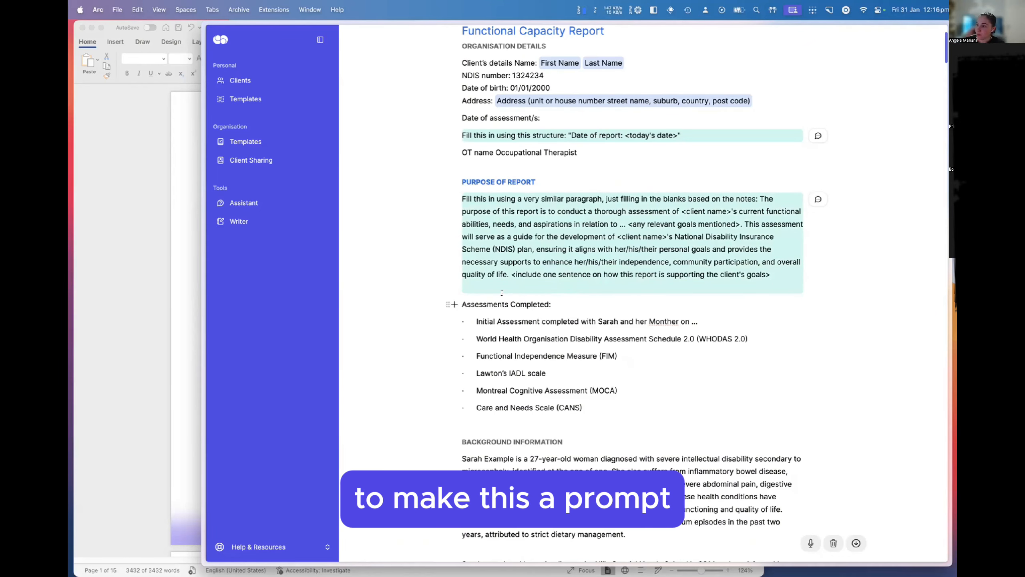
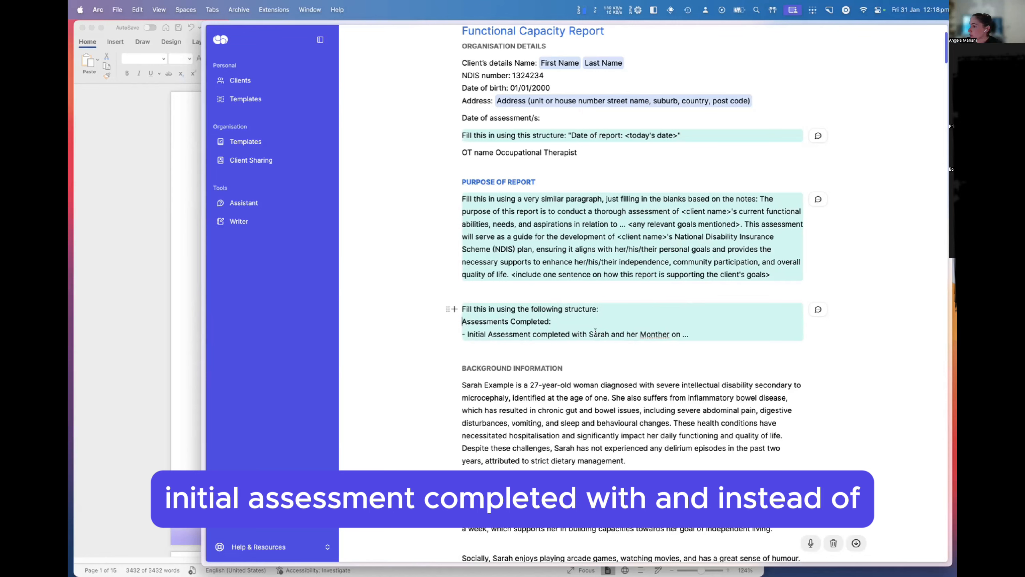
Reword the bullet under Assessments Completed as "Initial Assessment completed with ... on date < DD/MM/YYYY>", replacing the named attendees
drag(589, 333, 679, 334)
key(BackSpace)
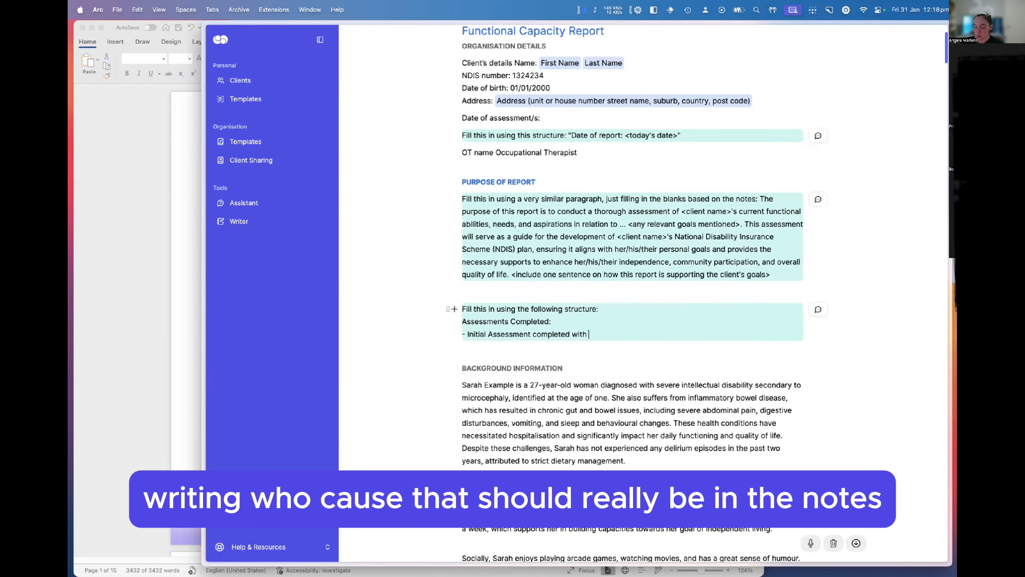
text(...)
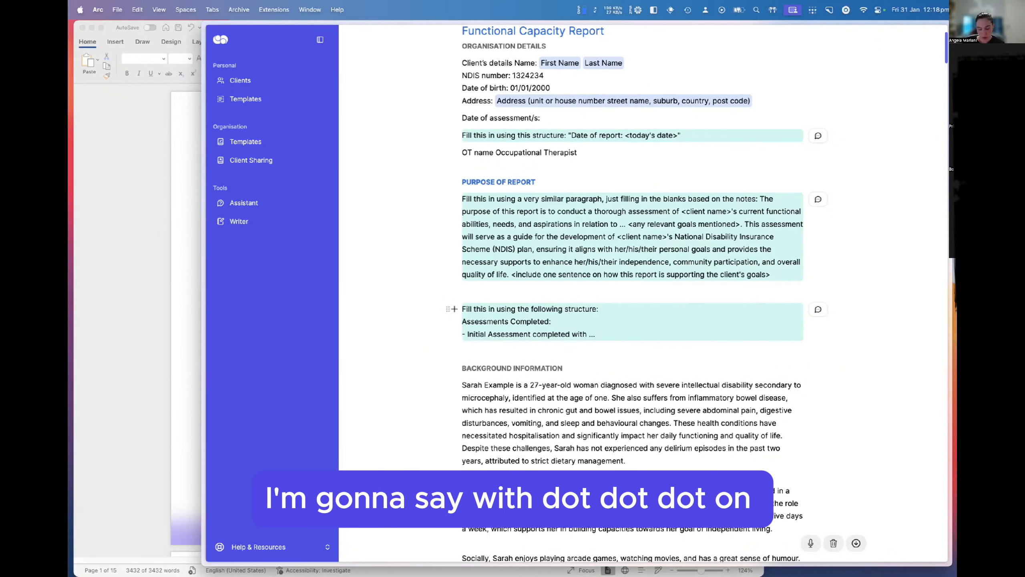
text( on )
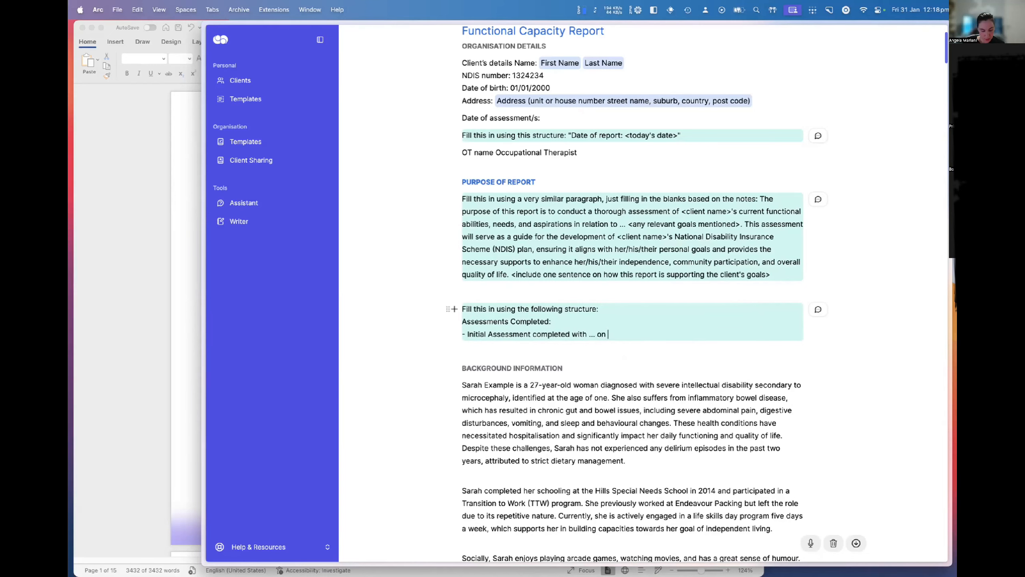
text(date < DD)
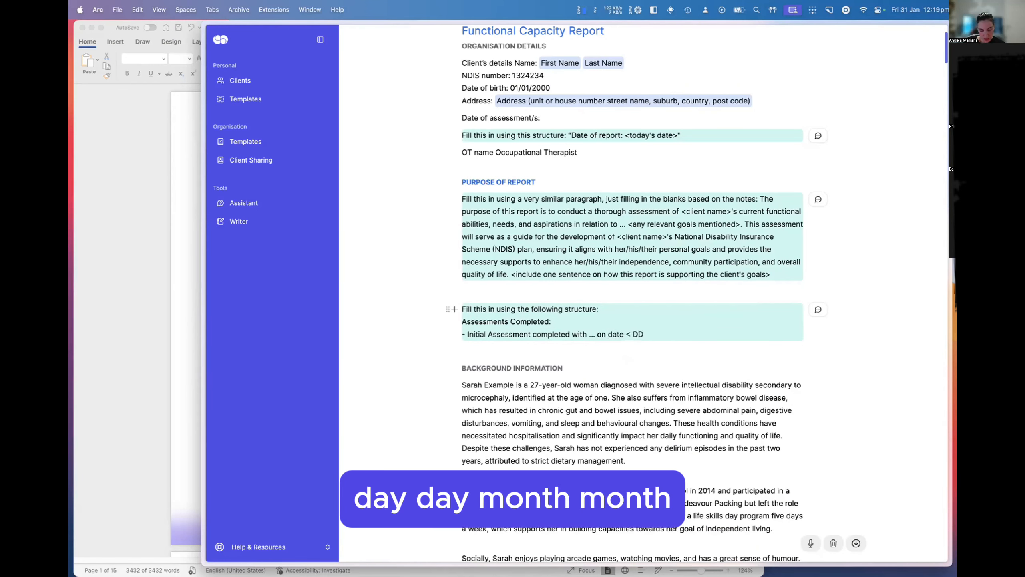
text(/MM)
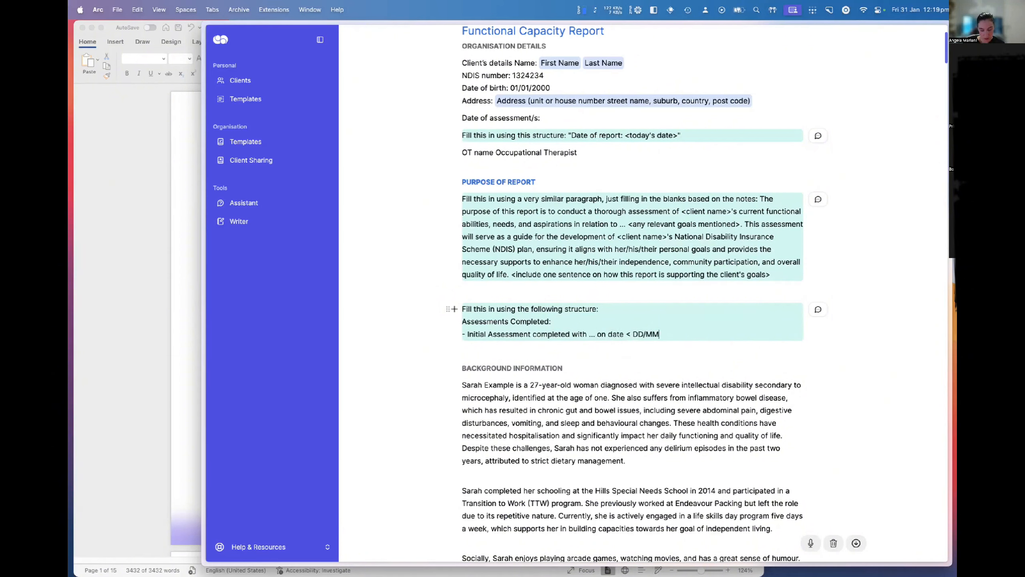
text(/YYYY>)
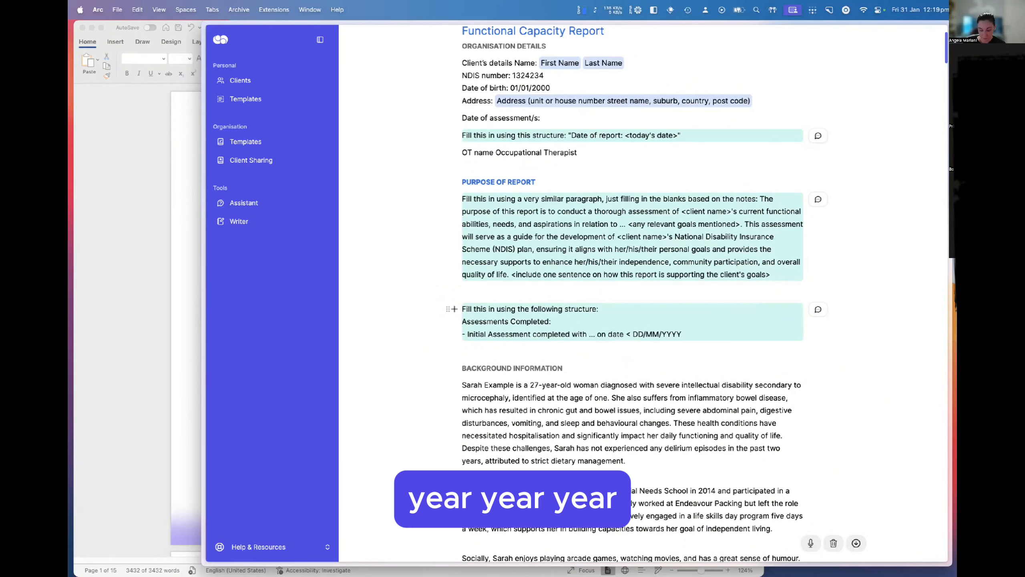
Move the word "date" inside the angle brackets of the initial assessment bullet, giving "< date DD/MM/YYYY>"
click(633, 334)
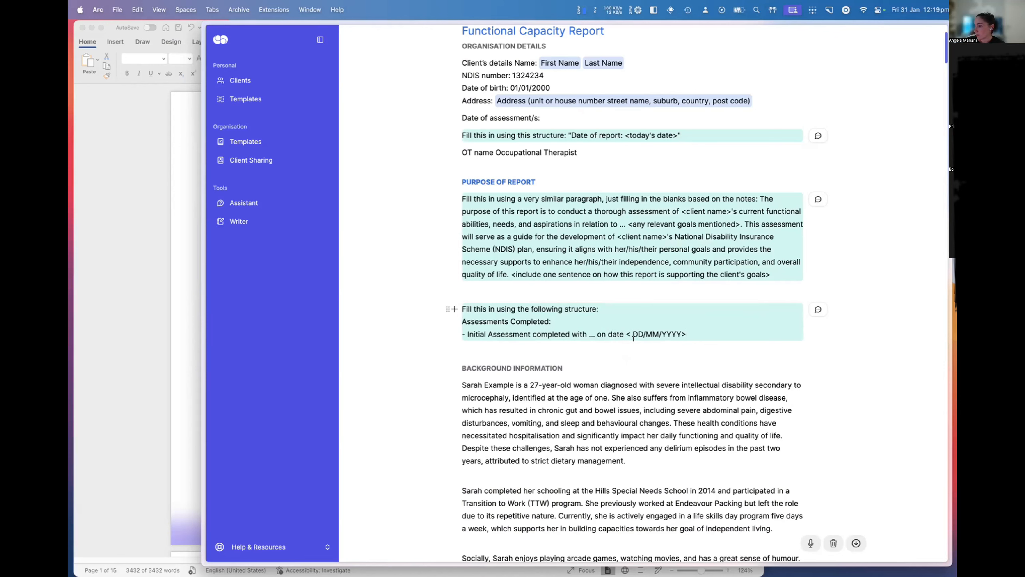
key(BackSpace)
key(BackSpace)
key(BackSpace)
key(BackSpace)
key(BackSpace)
key(BackSpace)
key(BackSpace)
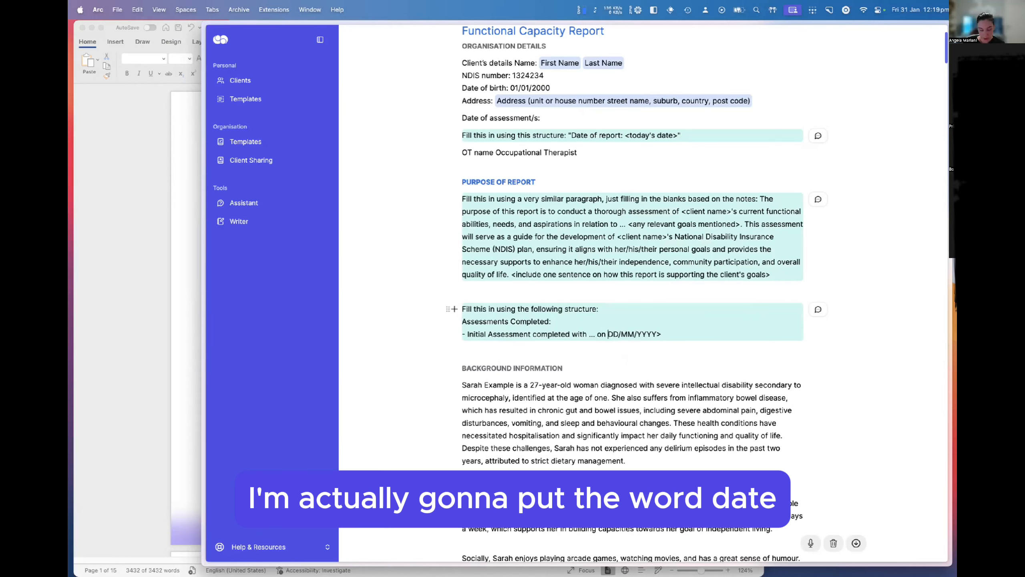
text(< date)
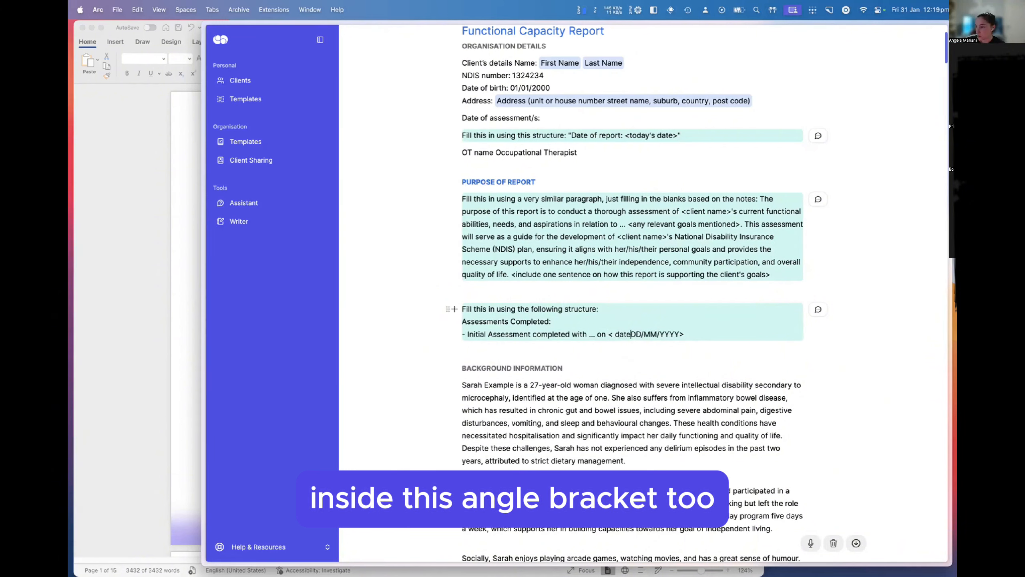
click(710, 332)
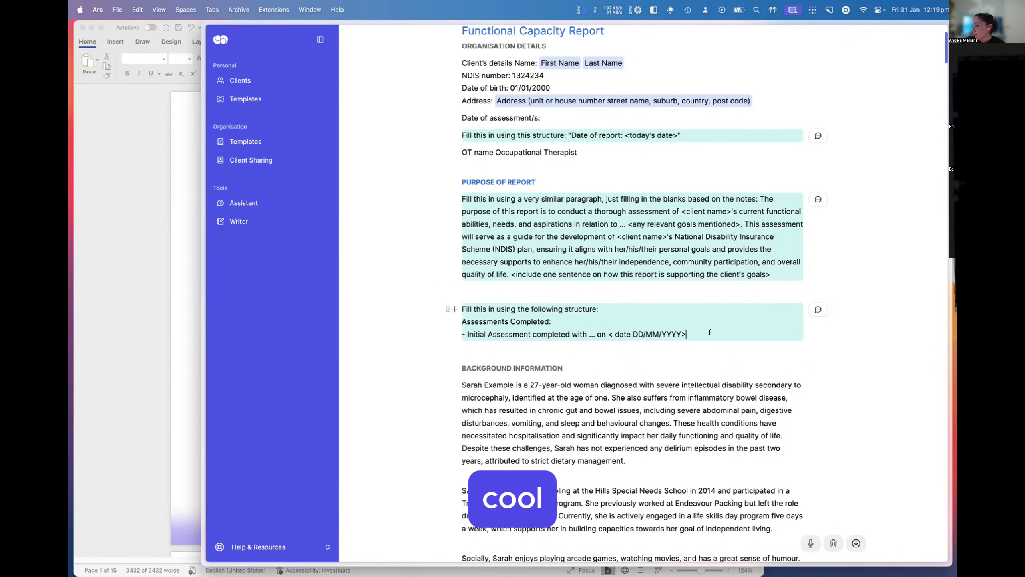
Add a second bullet under Assessments Completed reading "- list standardised assessments completed if relevant"
key(Return)
text(- )
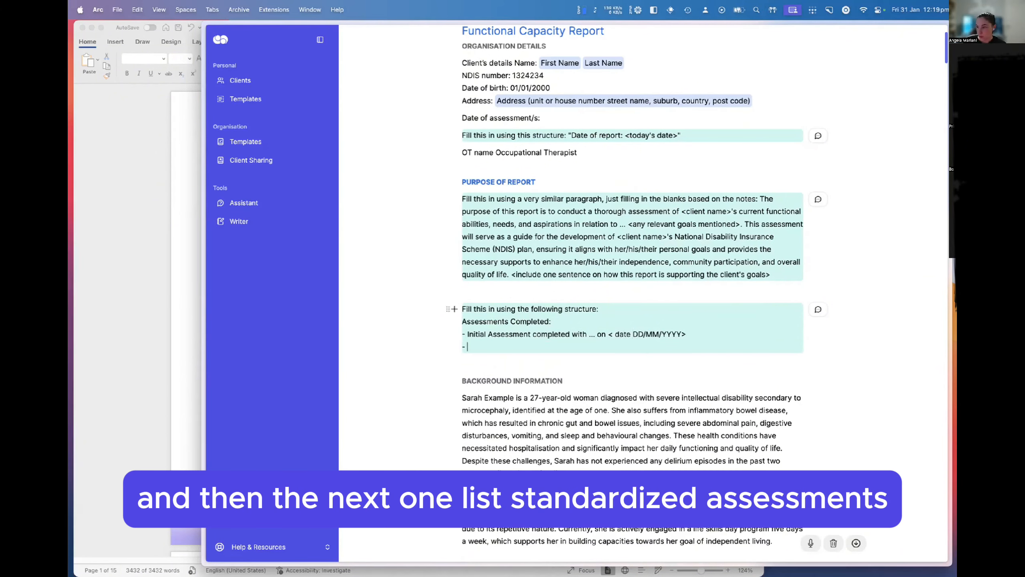
text(list standar)
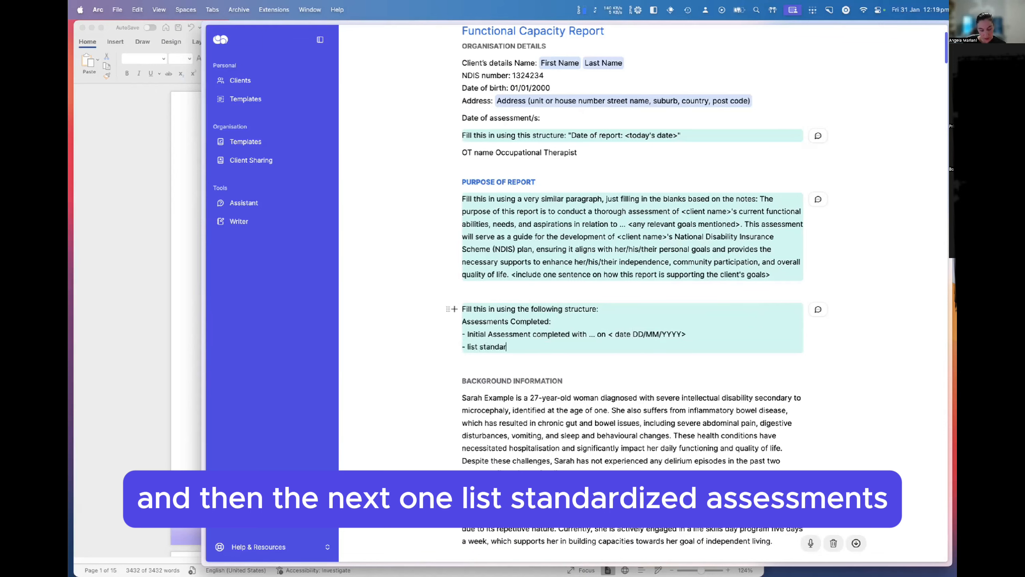
text(dised assess)
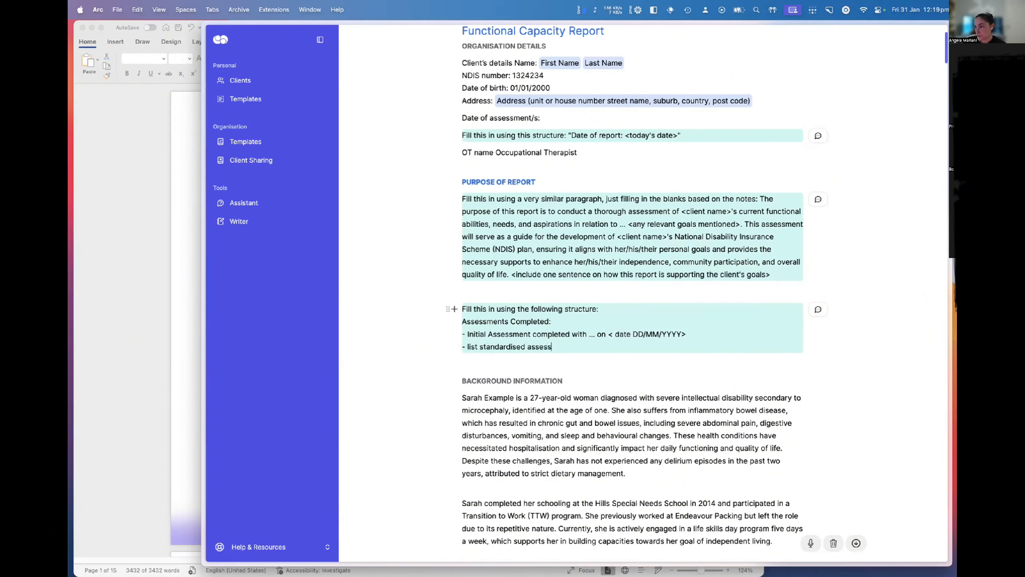
text(ments com)
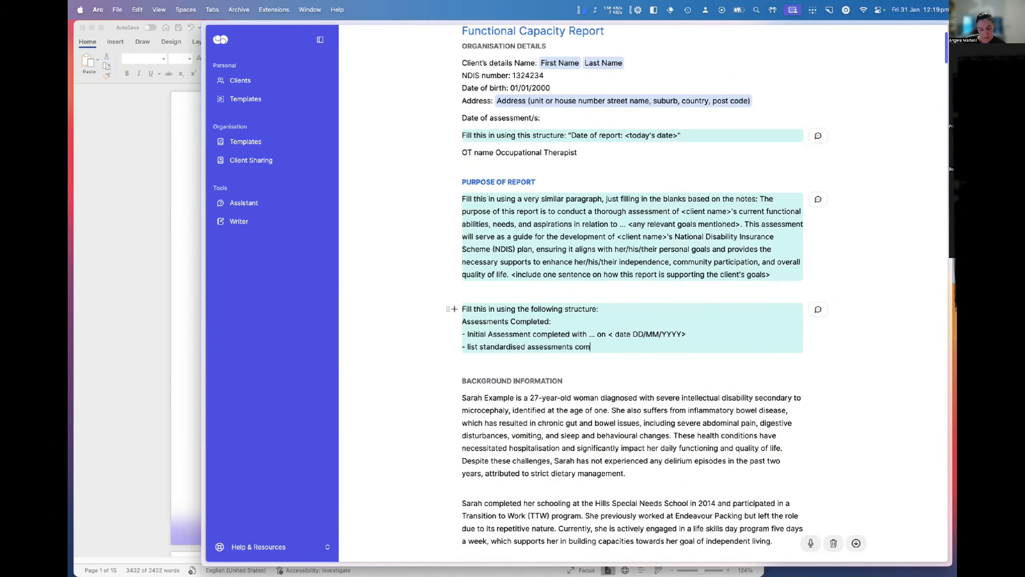
text(pleted)
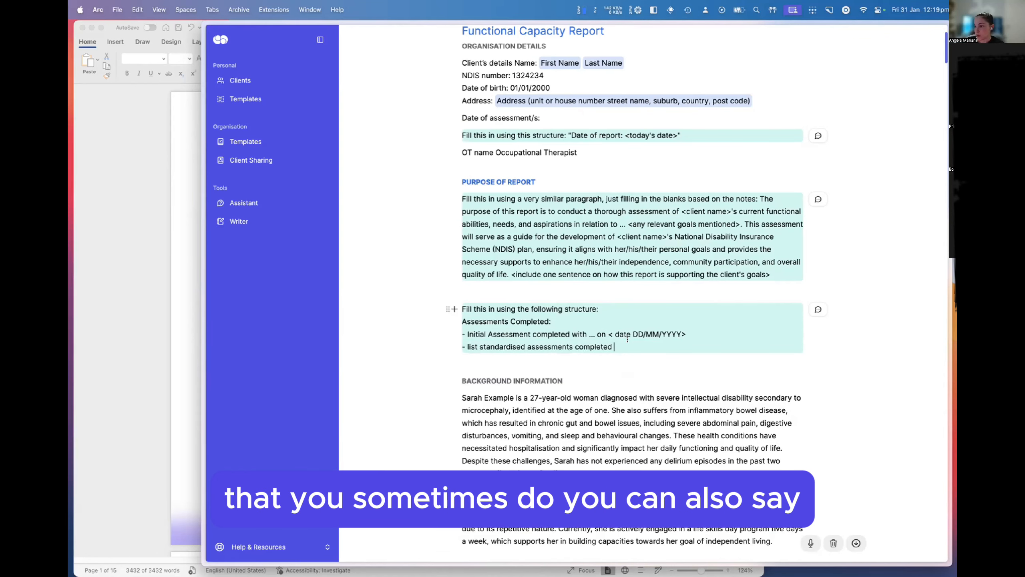
text(if re)
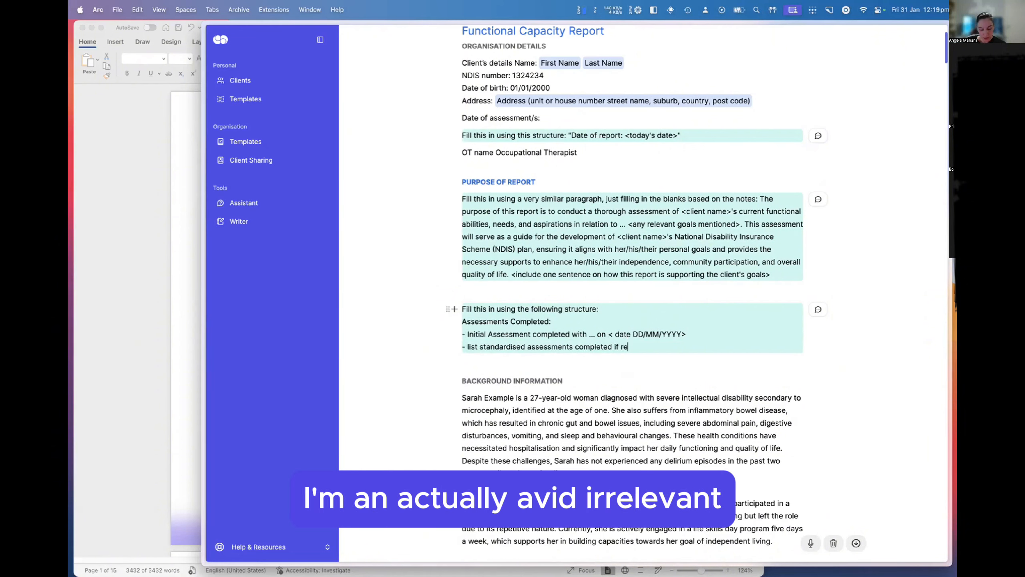
text(levant)
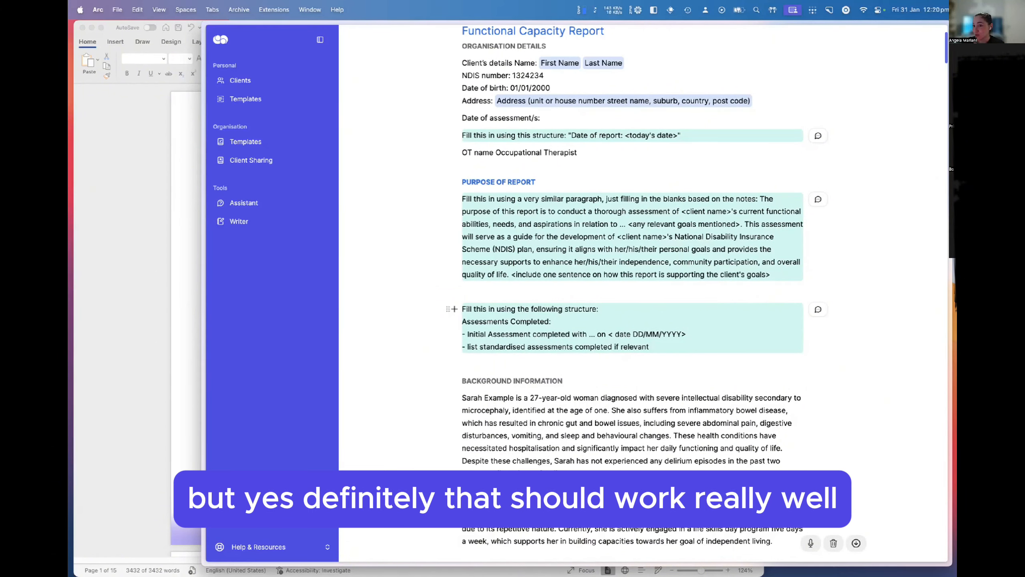
Delete all the client-specific paragraphs under Background Information, leaving blank space before the Employment/Education heading
scroll(552, 370, down, 6)
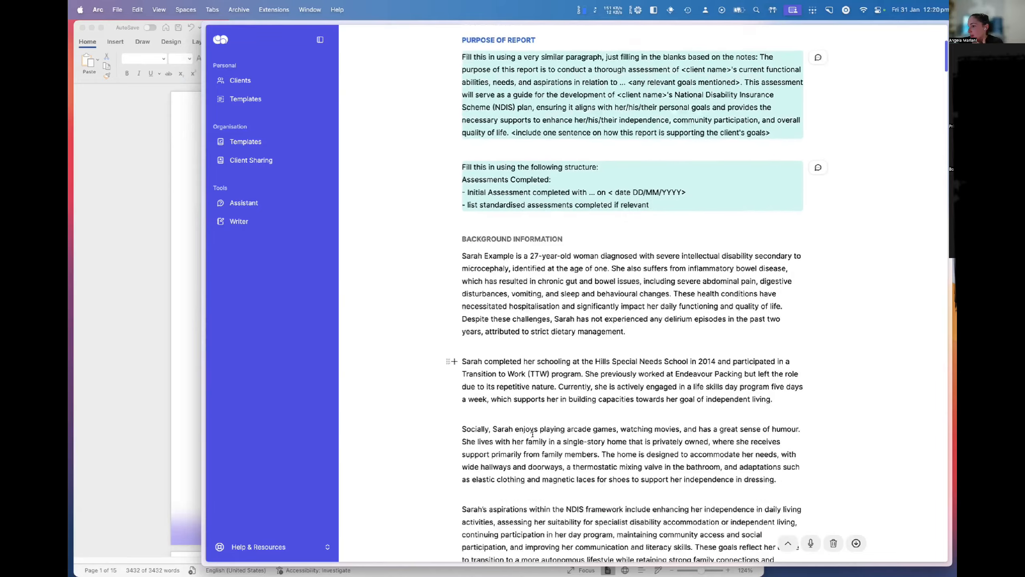
scroll(552, 370, up, 8)
scroll(525, 307, down, 3)
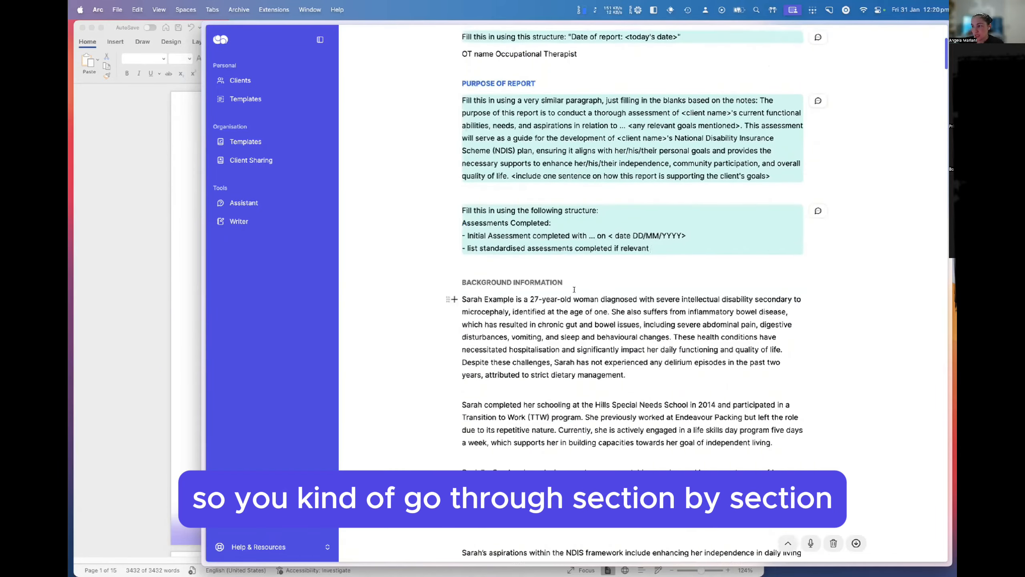
scroll(506, 250, up, 4)
scroll(474, 371, down, 4)
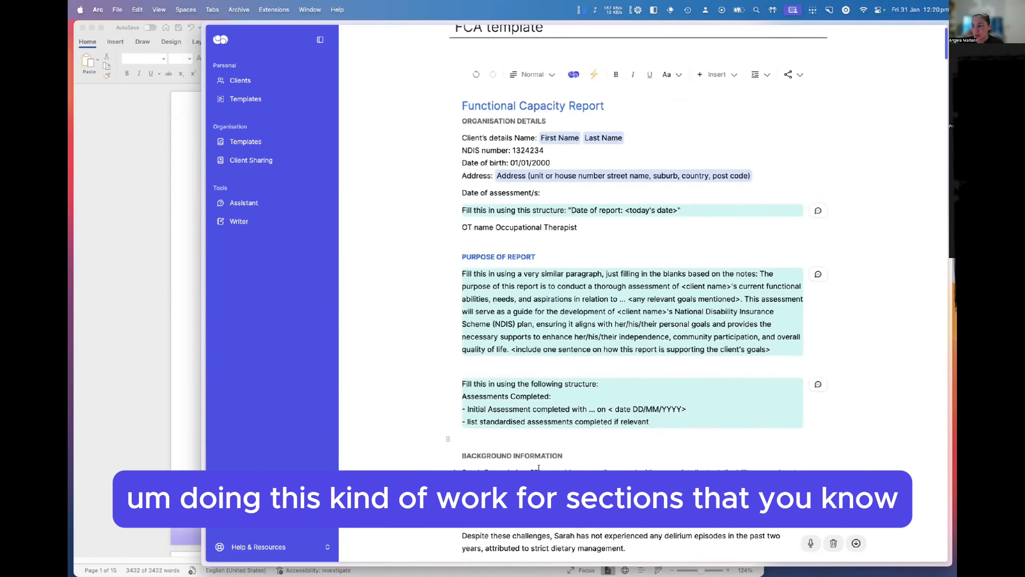
drag(463, 339, 662, 376)
key(BackSpace)
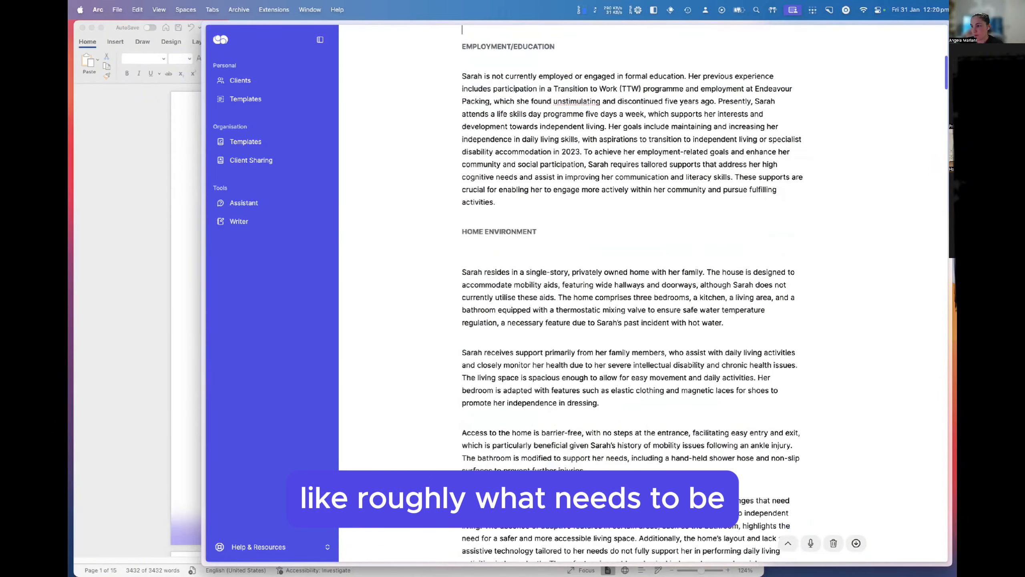
scroll(501, 259, up, 4)
key(Return)
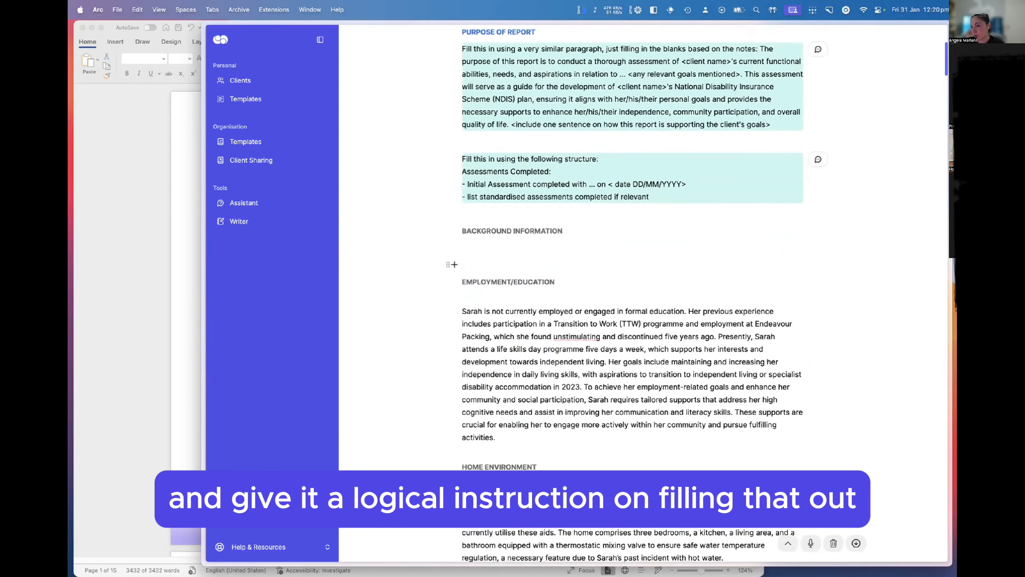
Clear the sample entries from the Level of independence, Aids used/needed and Details columns of the Mobility table, keeping headings and task names
scroll(501, 257, down, 15)
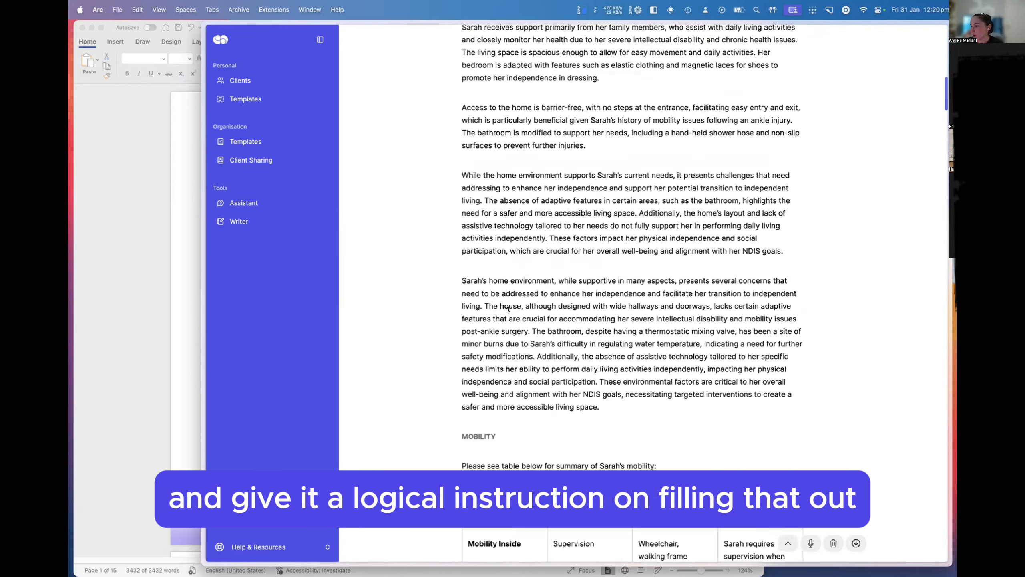
scroll(509, 309, down, 2)
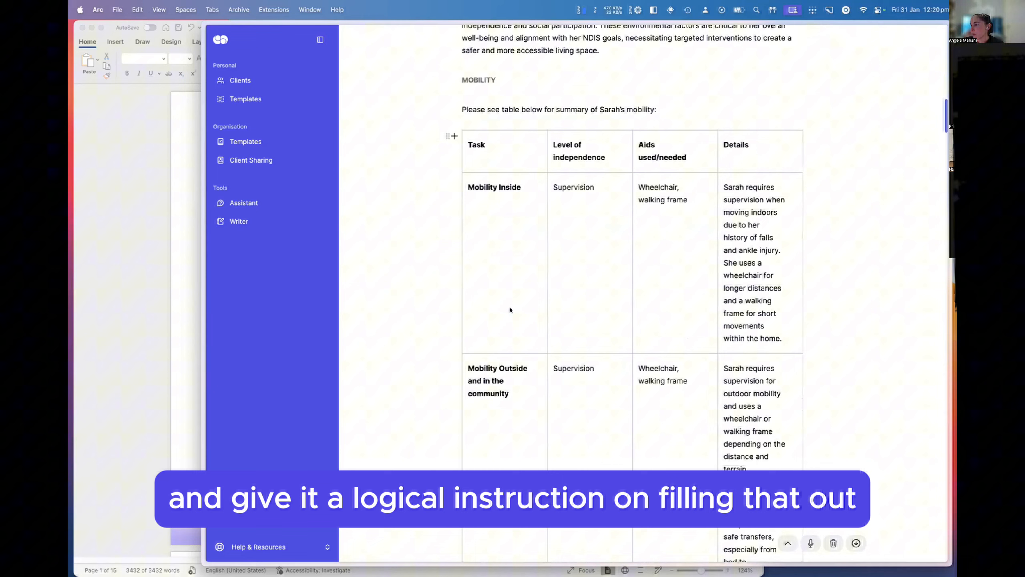
click(536, 165)
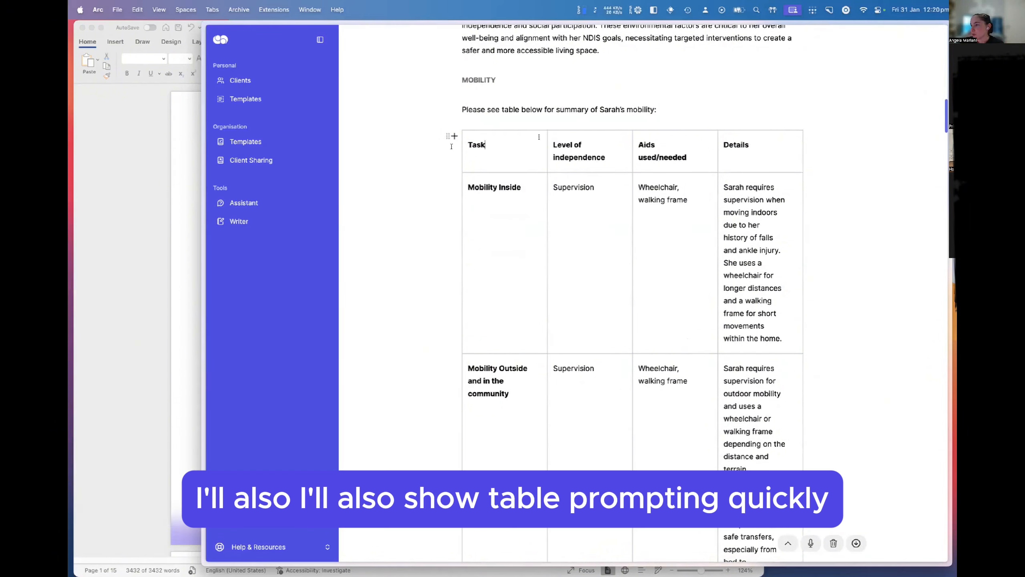
click(635, 294)
scroll(637, 262, down, 2)
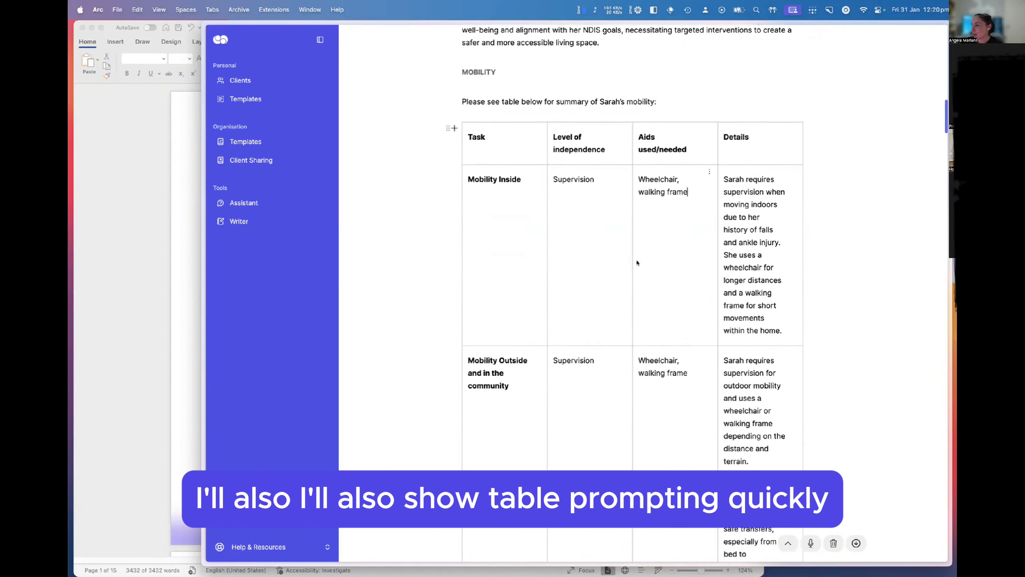
click(567, 147)
drag(548, 147, 821, 393)
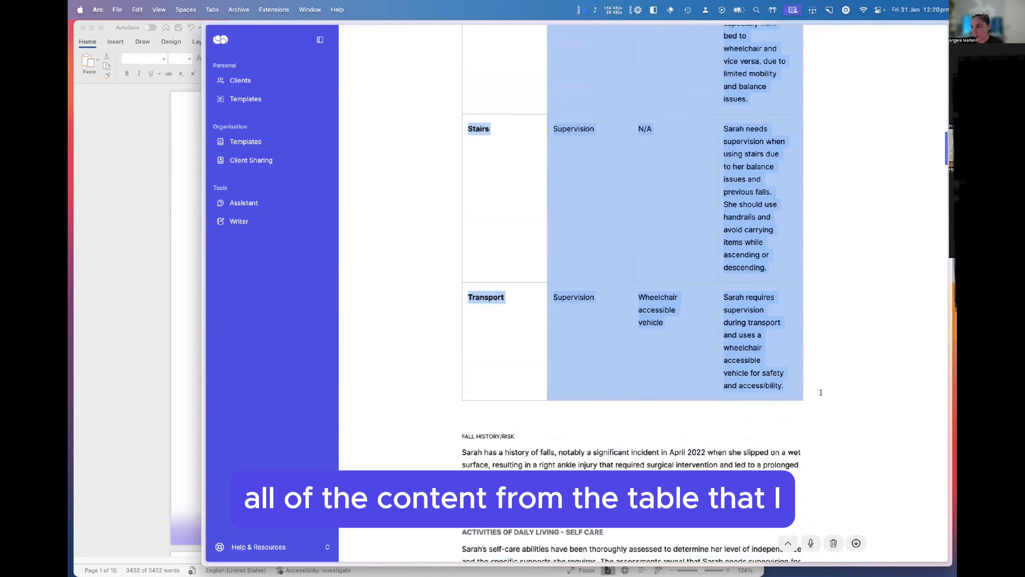
scroll(819, 391, down, 14)
scroll(669, 319, up, 5)
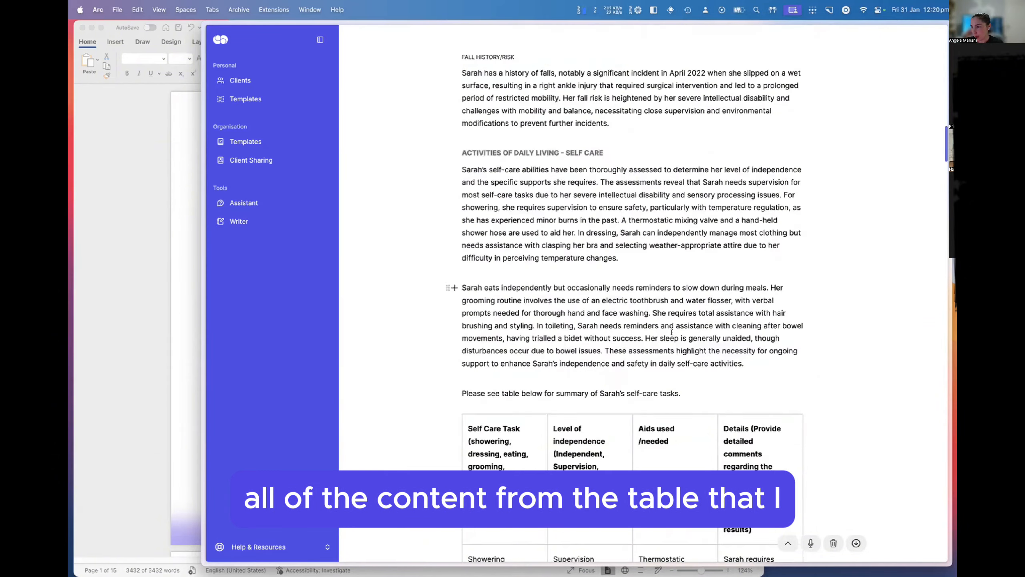
scroll(672, 331, up, 12)
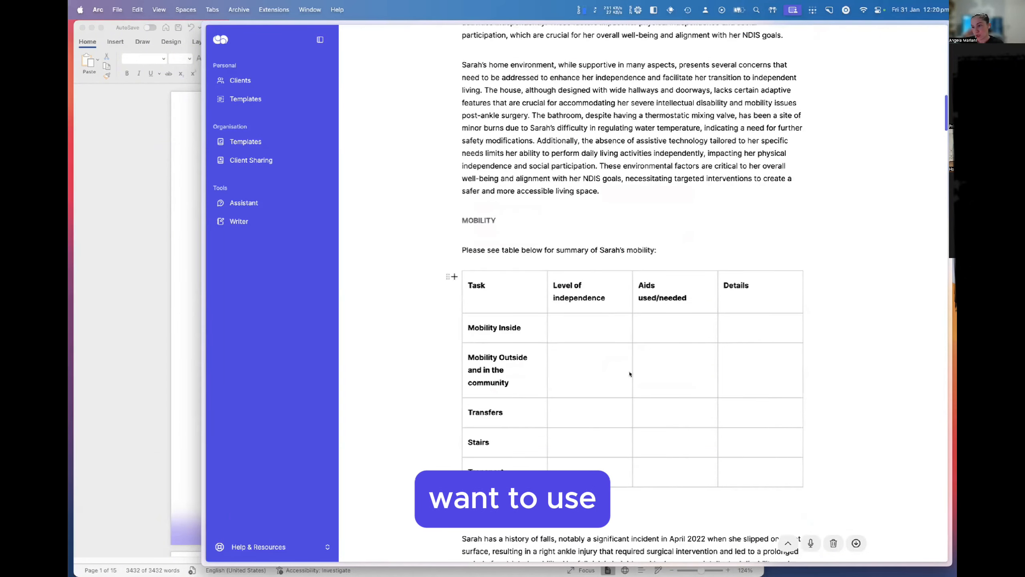
Convert the whole Mobility table into an AI prompt block
double_click(476, 285)
click(583, 268)
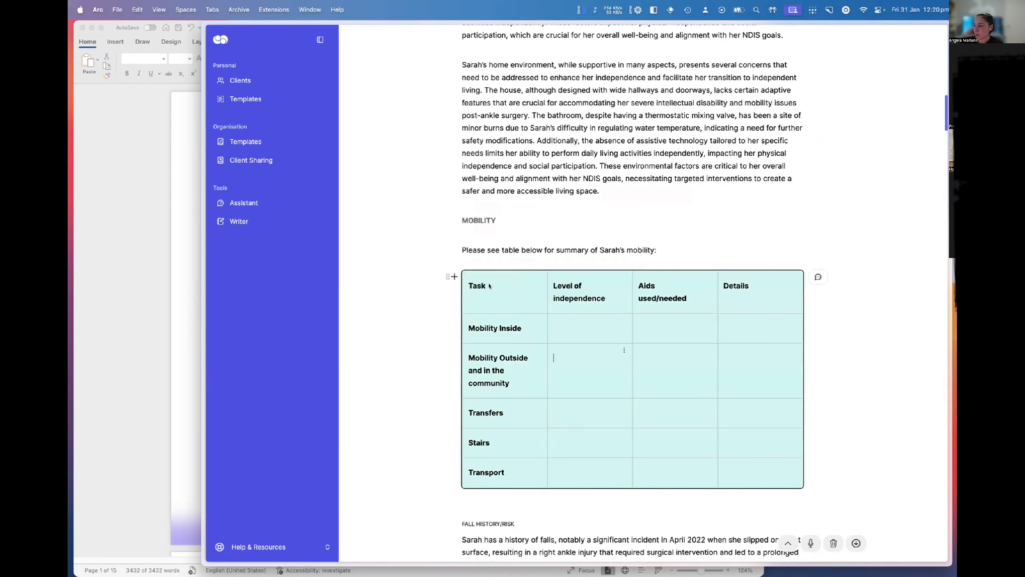
click(470, 287)
double_click(473, 286)
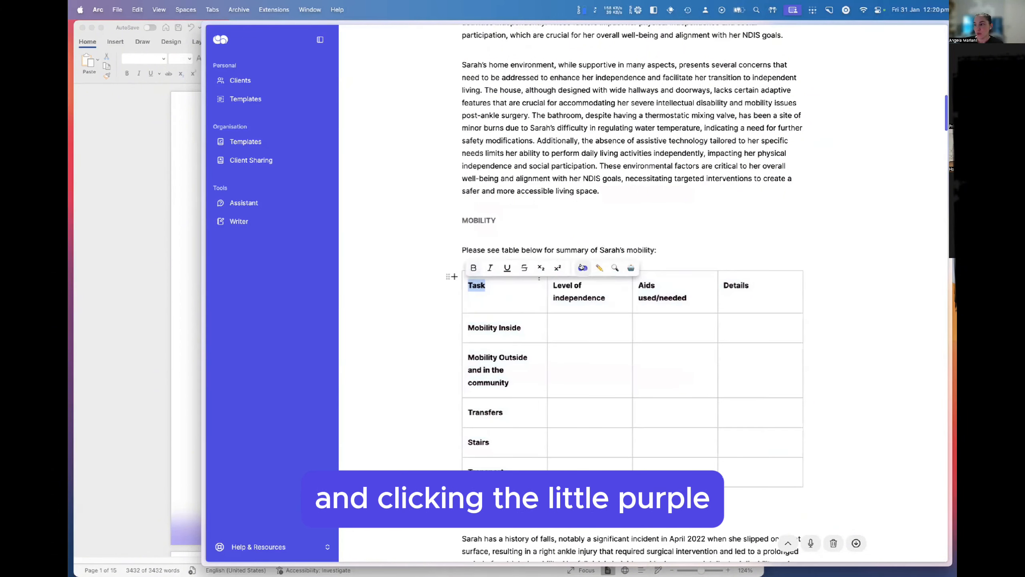
click(581, 267)
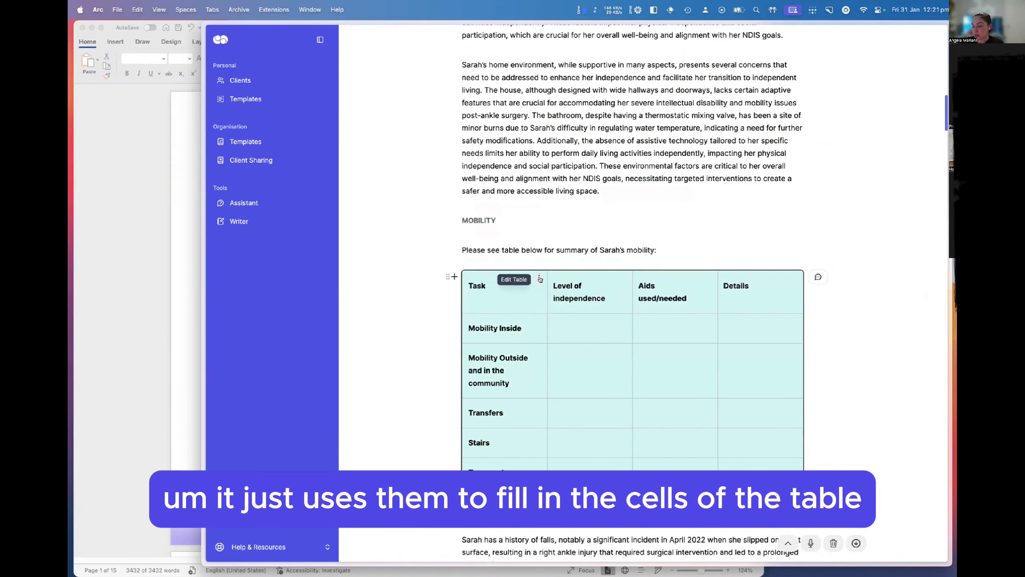
Add a row header and a column header to the Mobility table
click(541, 279)
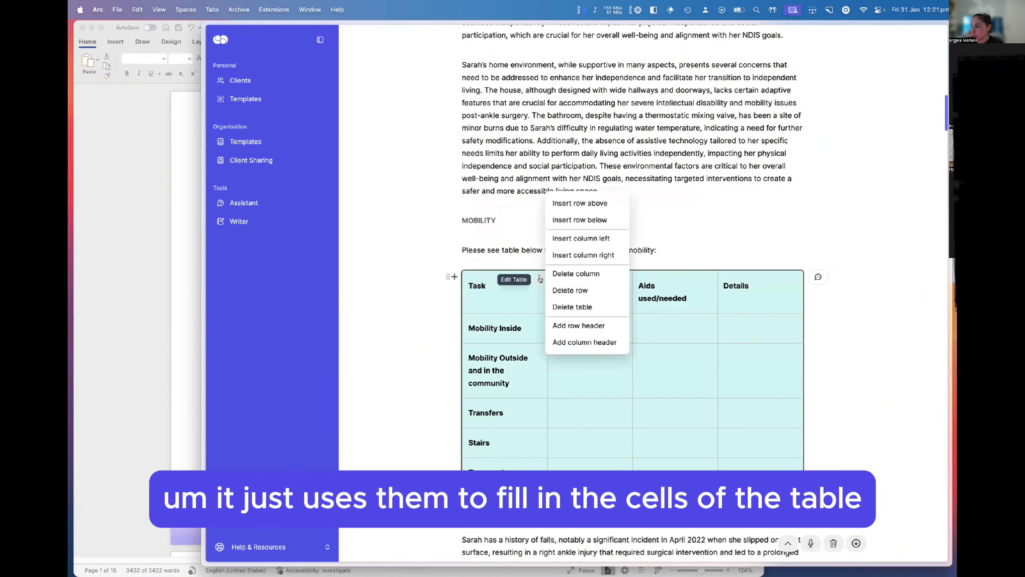
click(594, 327)
click(536, 280)
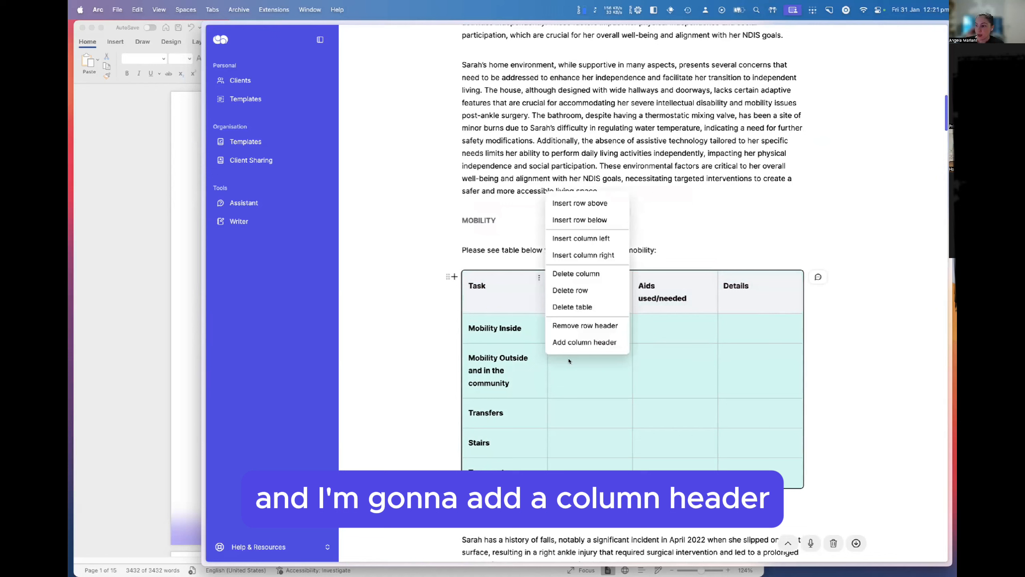
click(587, 339)
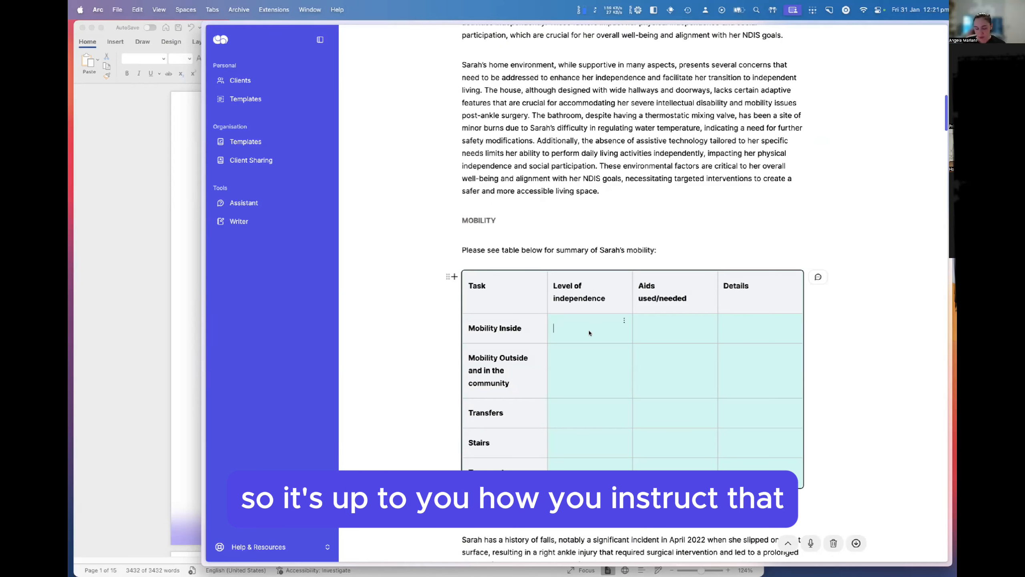
Enter "Independent, Verbal Prompting, Supervision, Assist x 1, Assist x 2" as the Level of independence options for Mobility Inside
text(In)
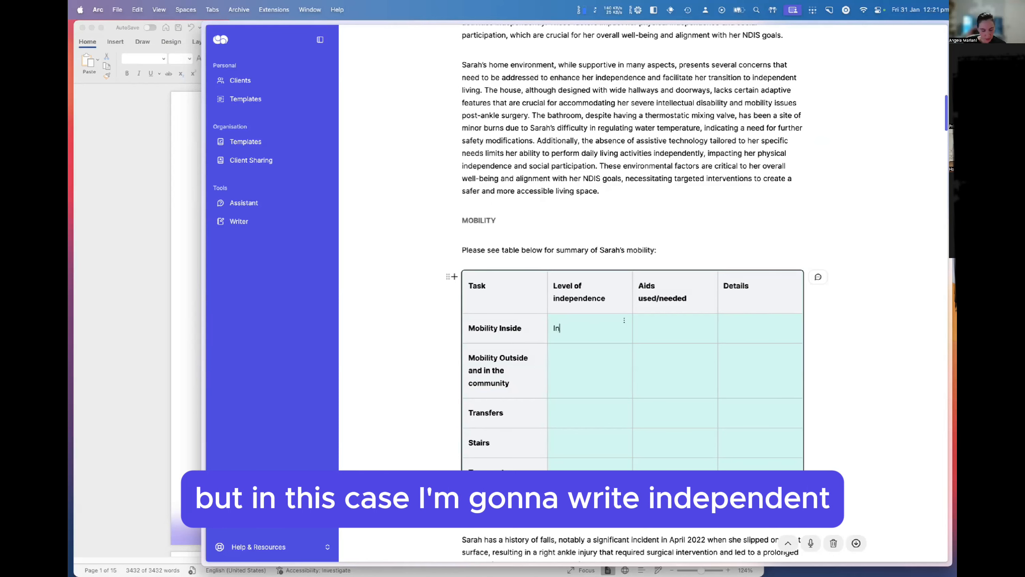
text(dependent,)
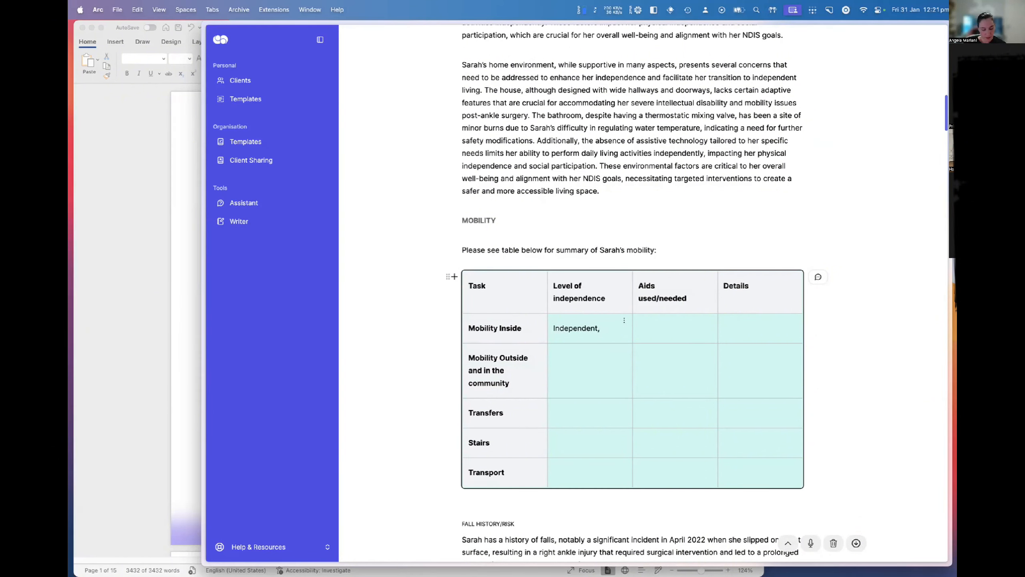
text(Pro)
key(BackSpace)
key(BackSpace)
key(BackSpace)
key(BackSpace)
text(Verbal)
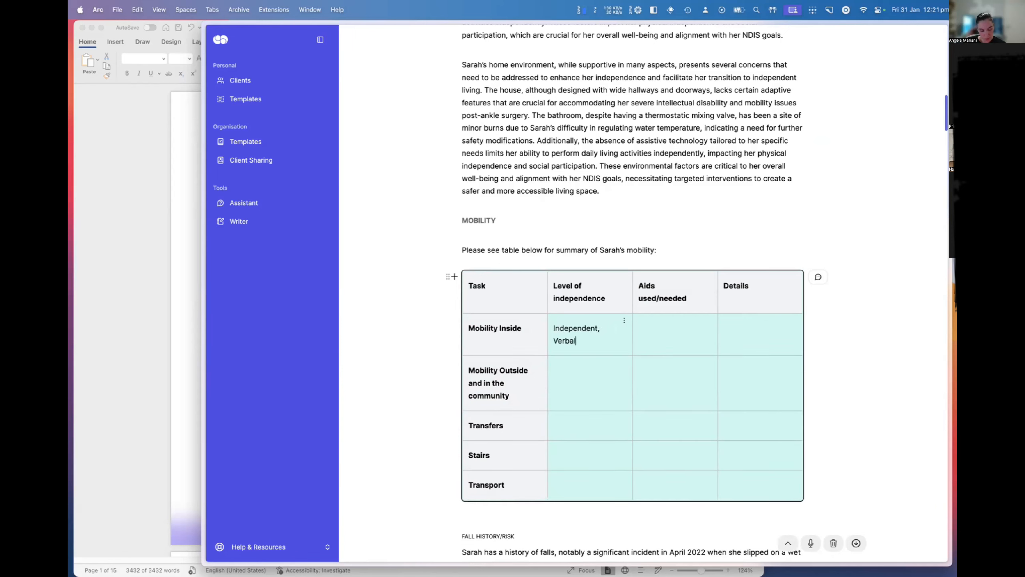
text( Prompted)
key(BackSpace)
key(BackSpace)
text(ing, )
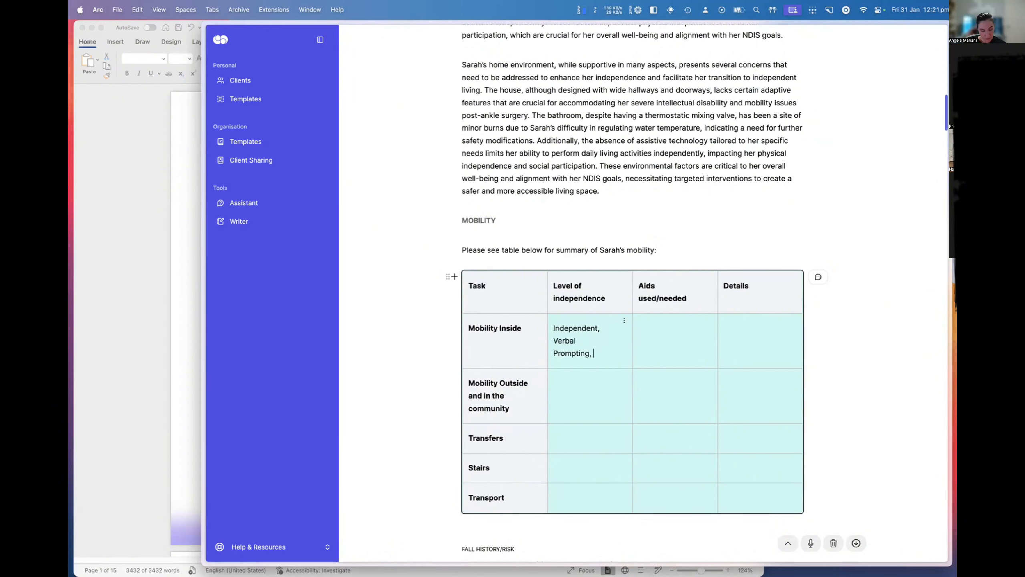
text(Super)
text(visi)
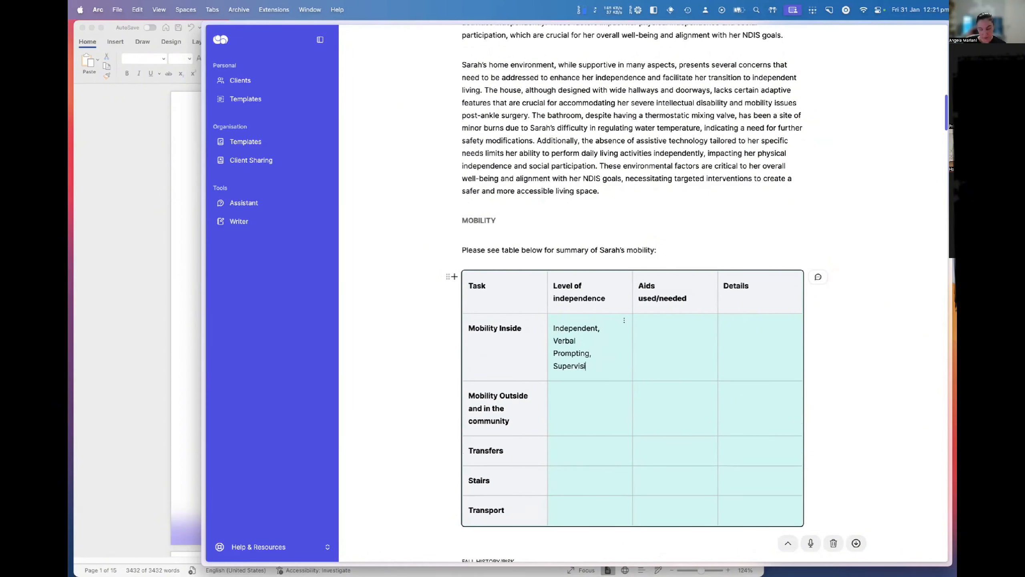
text(on, Assist)
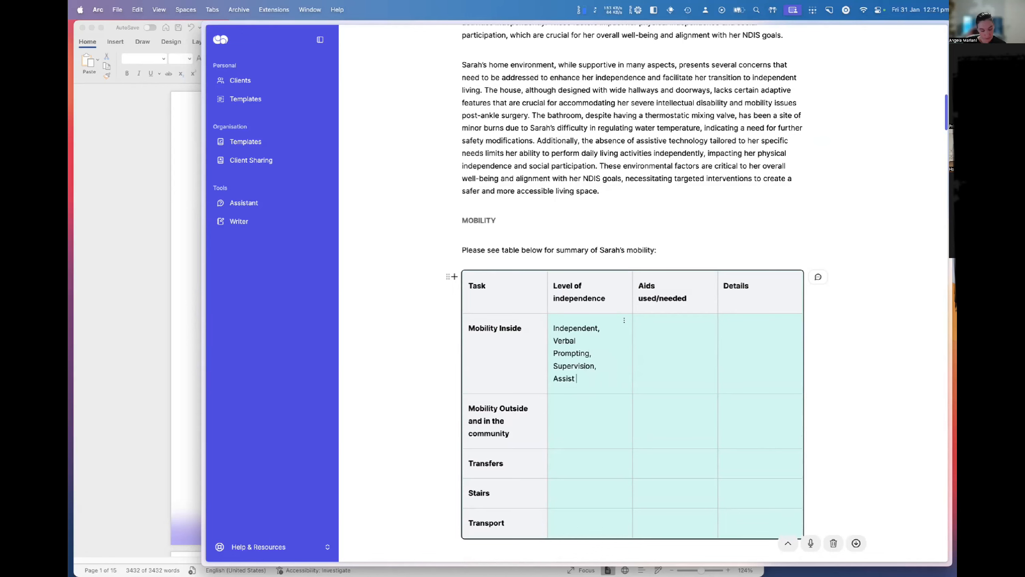
text( x 1, Assist x 2)
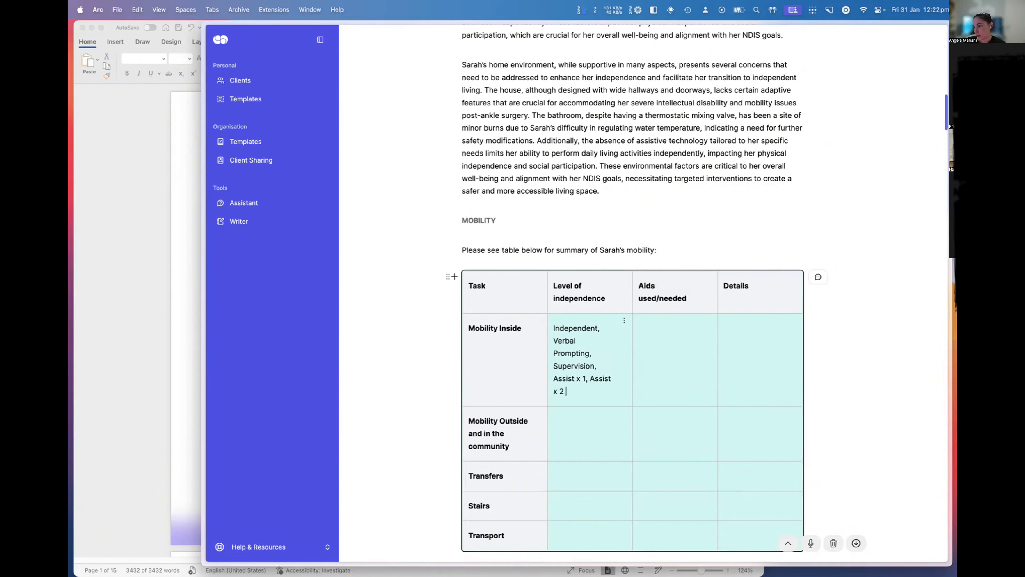
Enter "provide details and observations of each task" as the Details instruction for Mobility Inside in the Mobility table
click(674, 334)
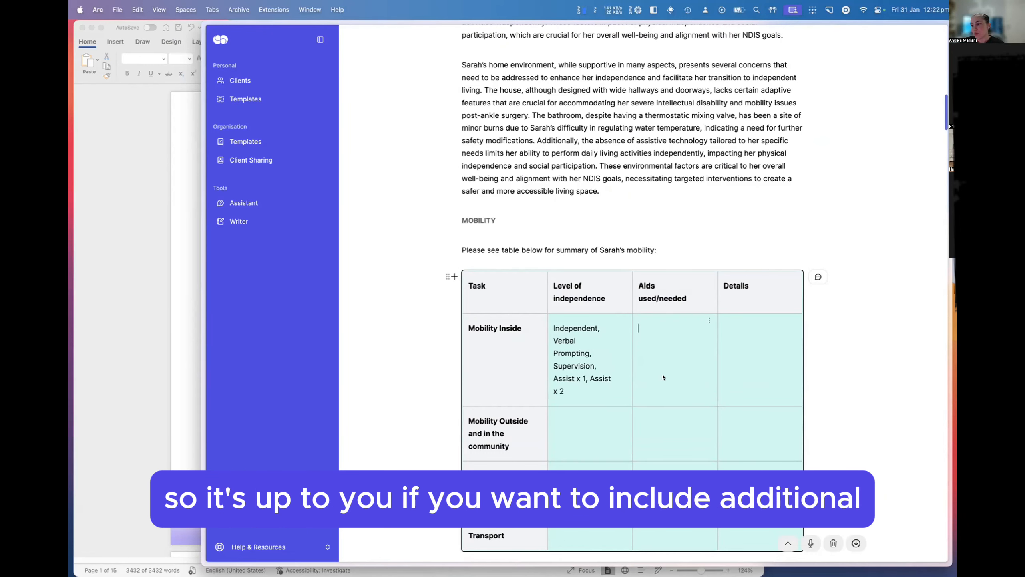
click(657, 346)
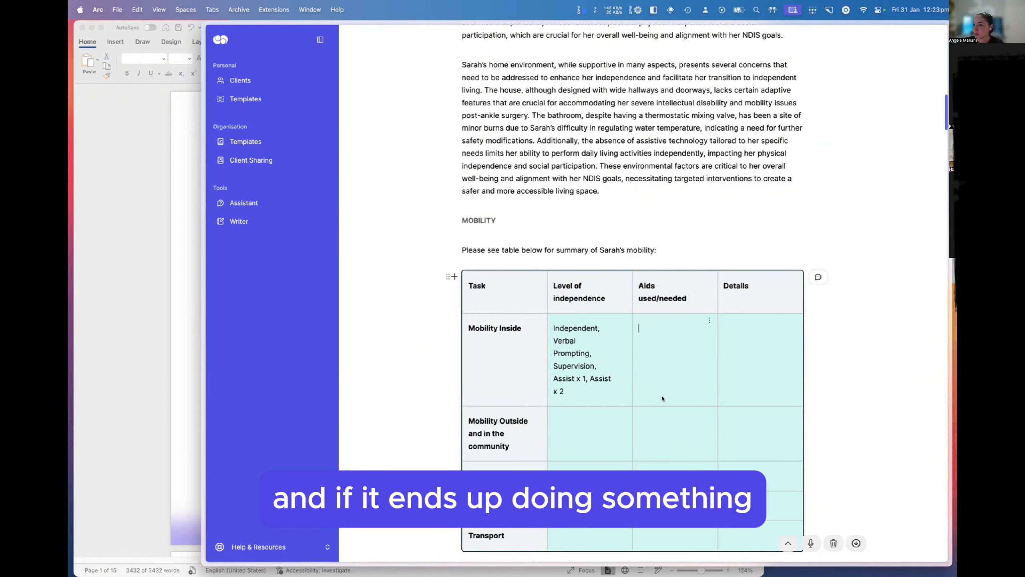
click(651, 383)
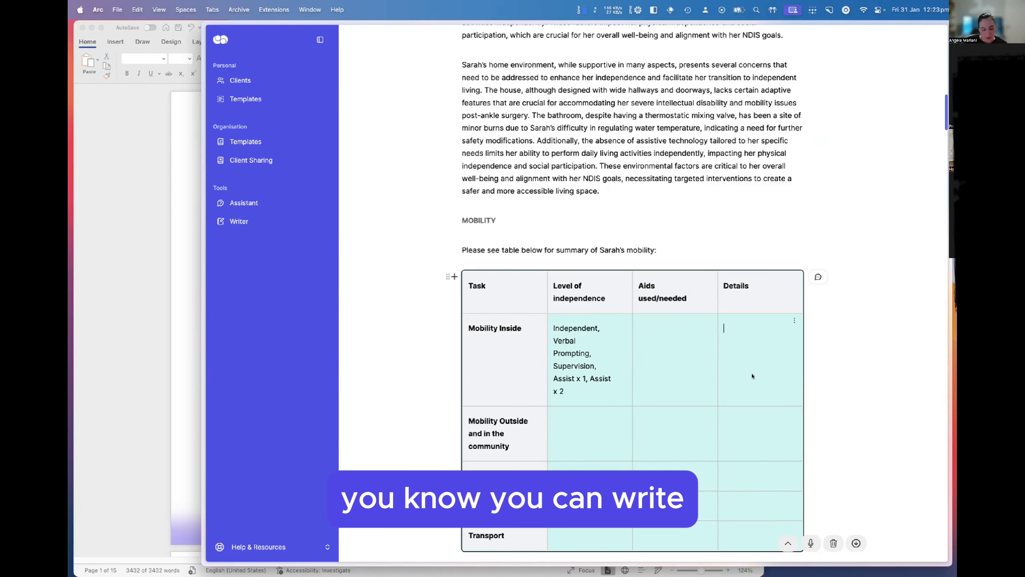
text(pro)
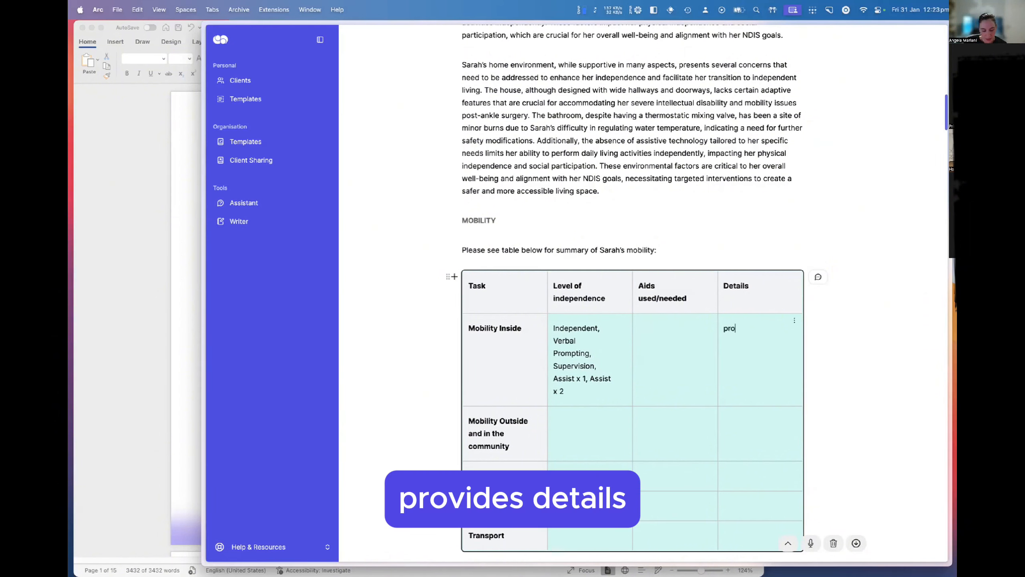
text(vide details)
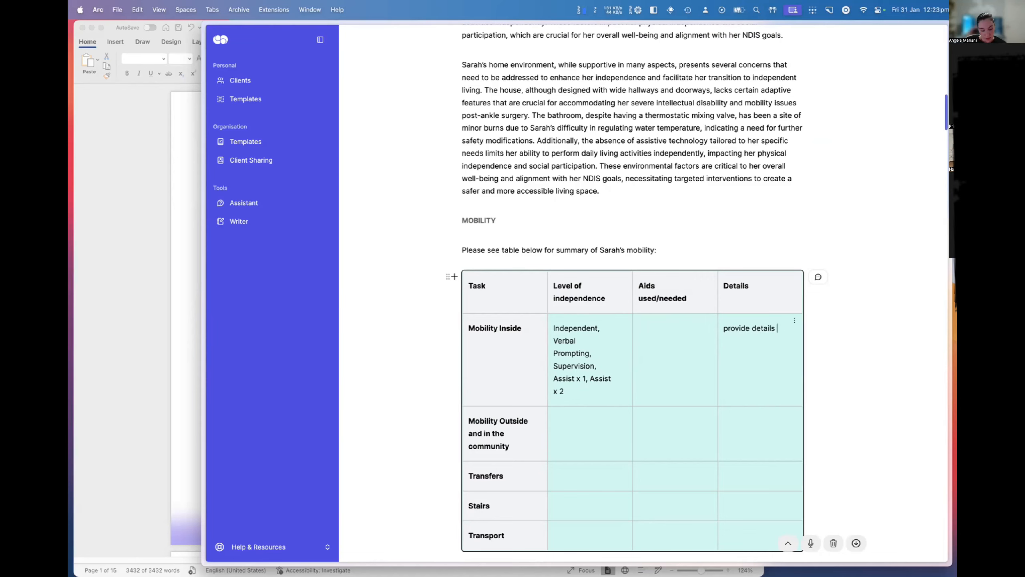
text(and observations)
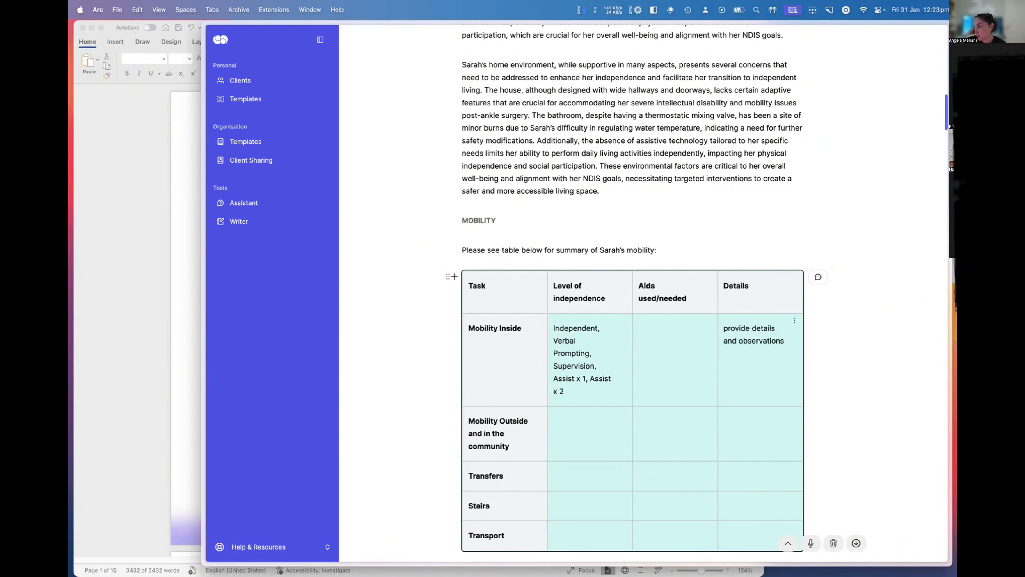
text( of each task)
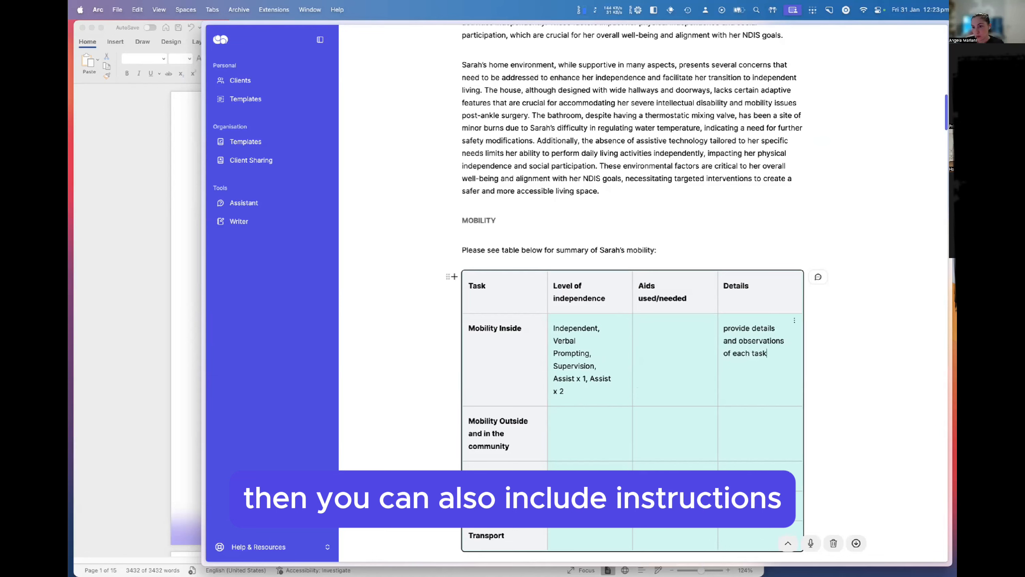
Leave the template editor for the Writer tool and select the sample client used for testing
scroll(701, 482, up, 2)
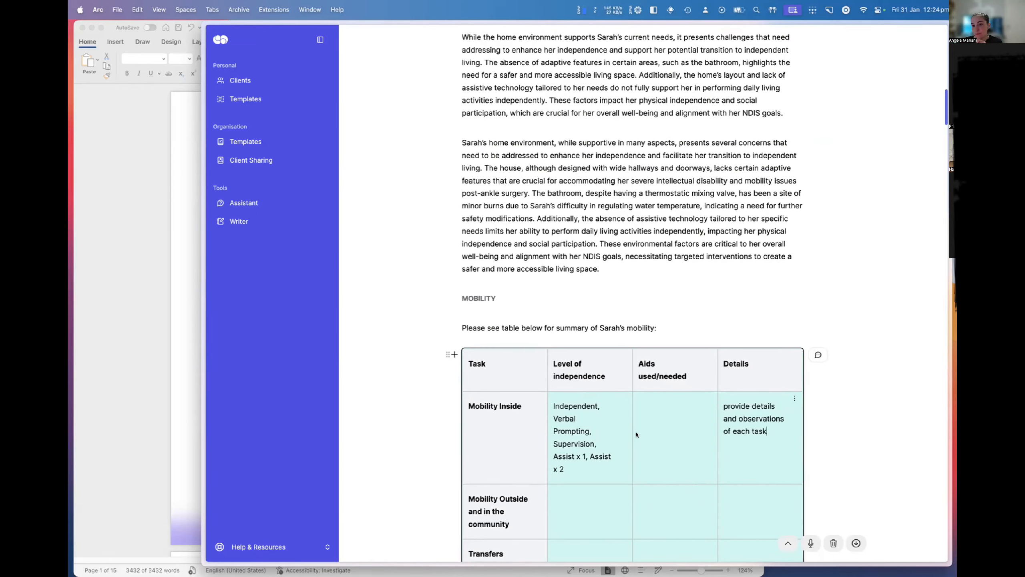
scroll(640, 438, up, 20)
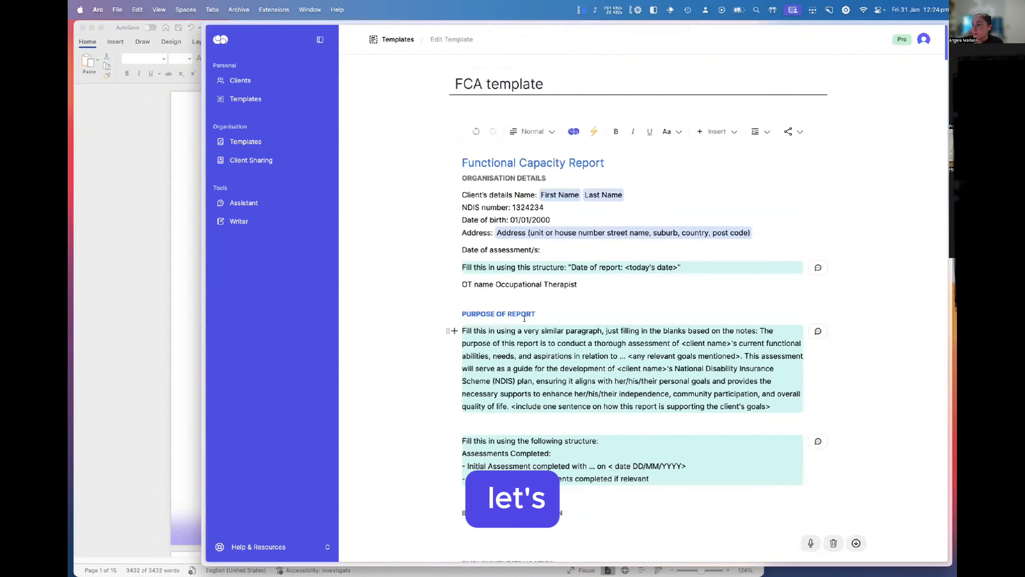
click(282, 221)
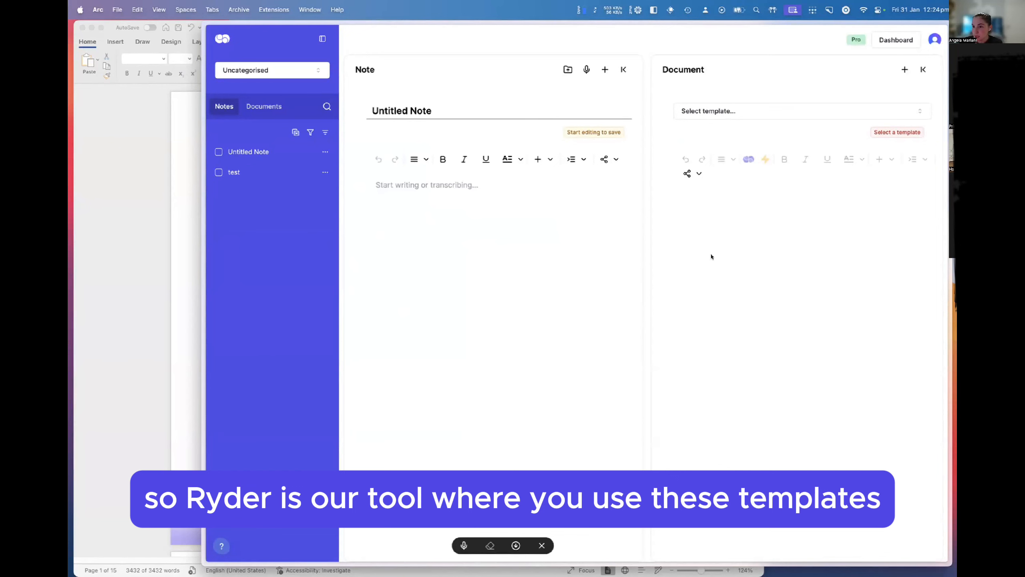
click(301, 71)
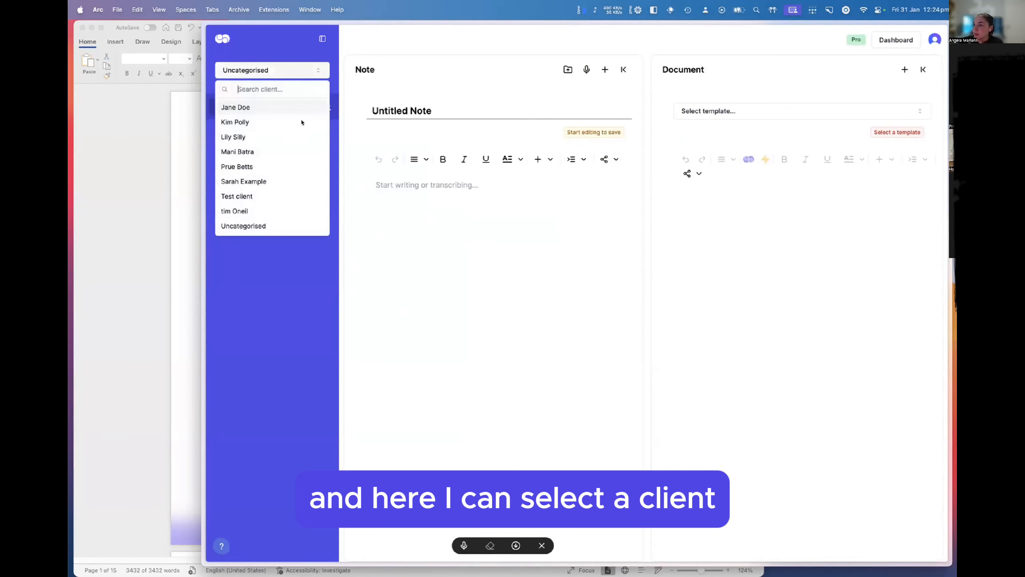
click(271, 181)
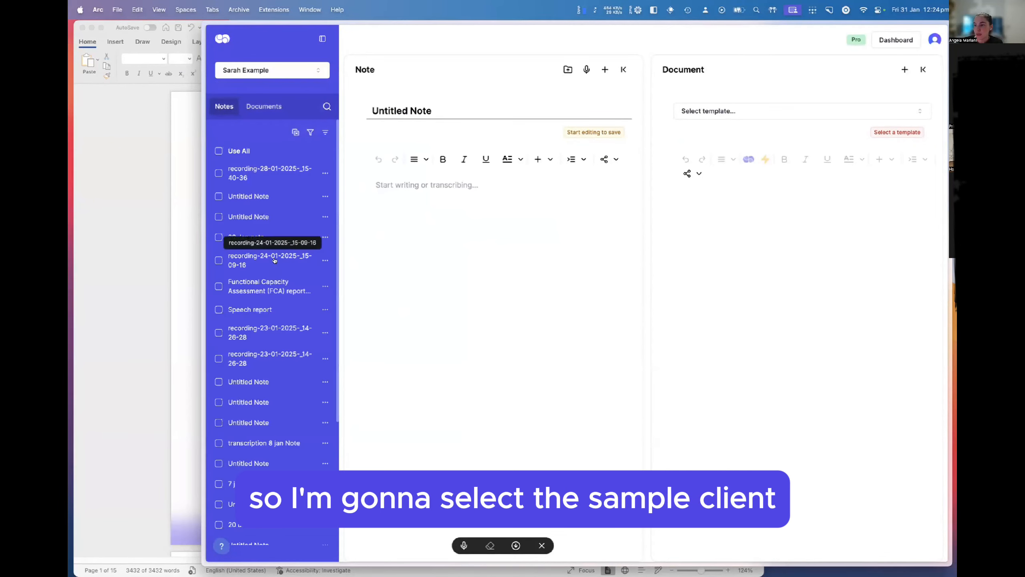
Include the client's Initial Ax Note and Previous OT report as source notes
scroll(295, 324, down, 5)
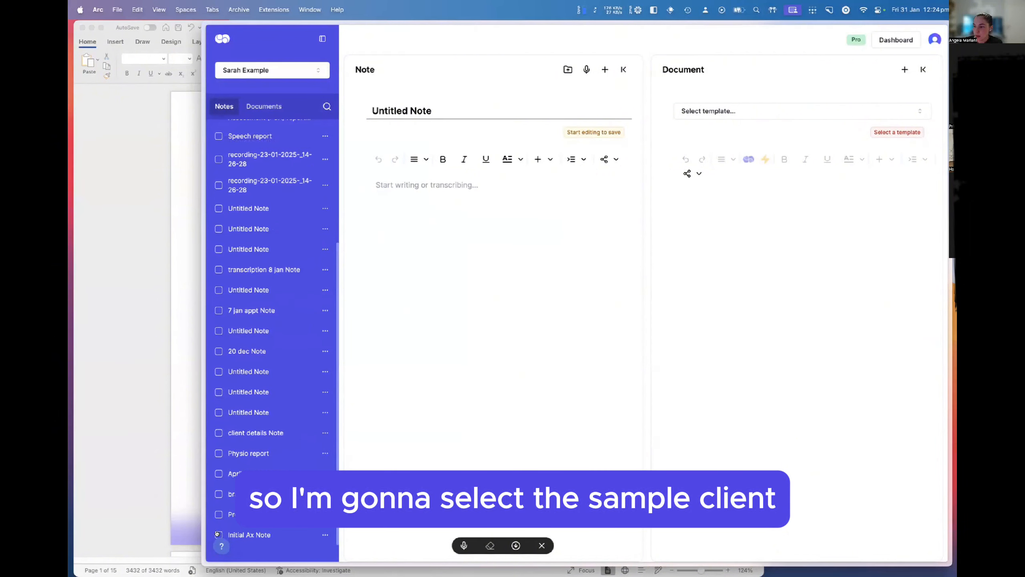
click(313, 541)
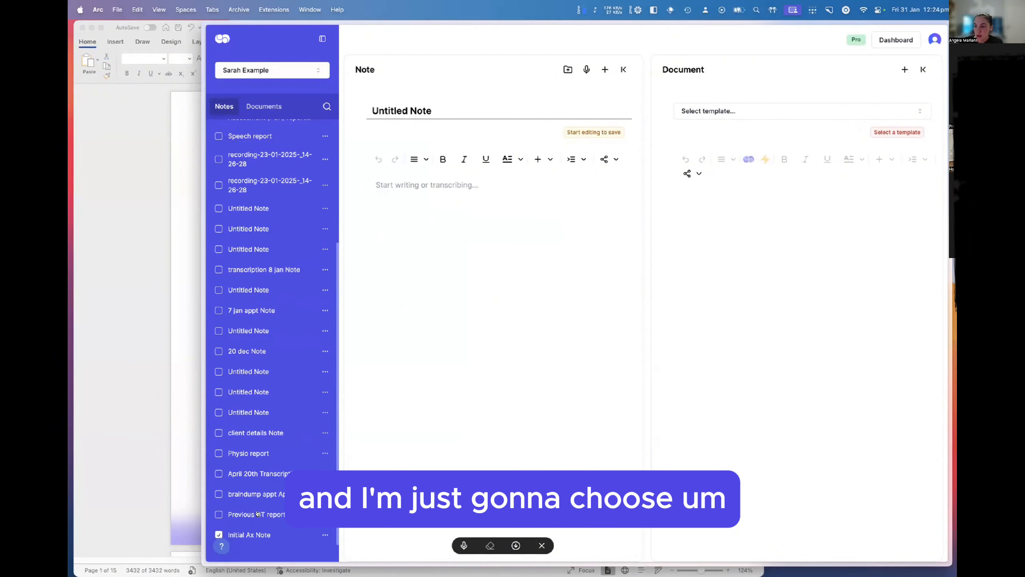
click(223, 516)
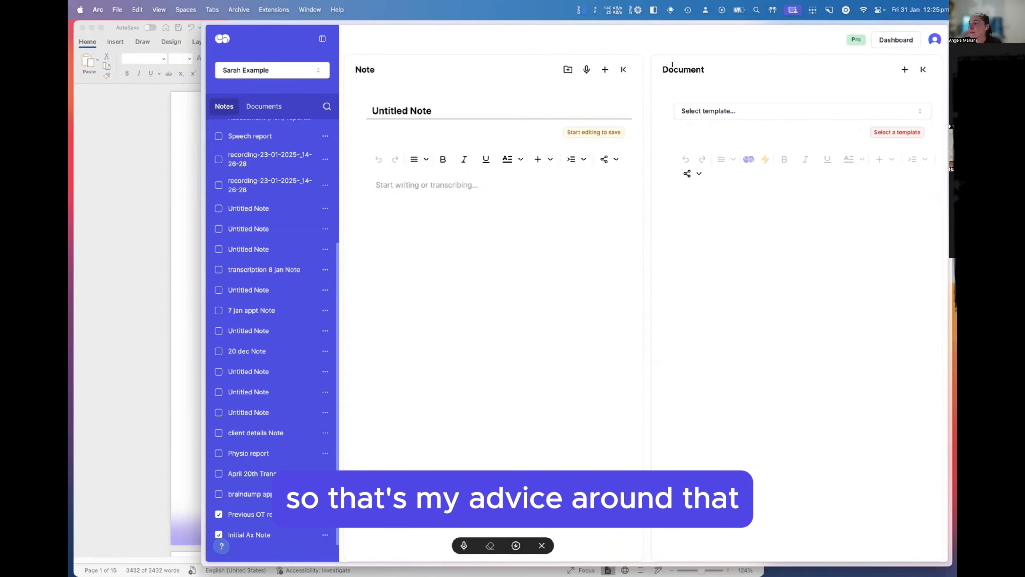
Collapse the note pane, load the personal "FCA template" with a lowercase t, and generate the document from the selected notes
click(624, 70)
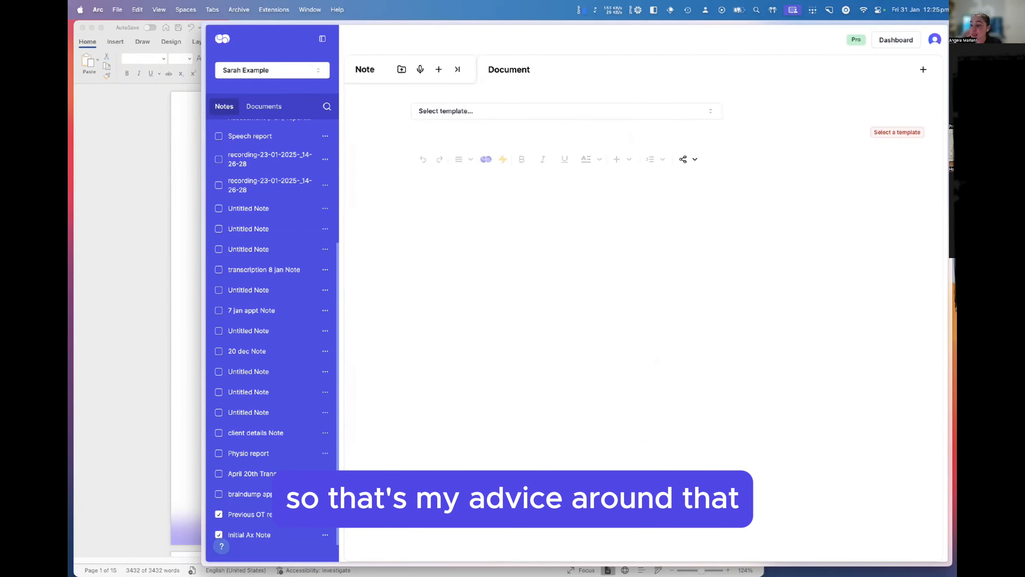
click(564, 110)
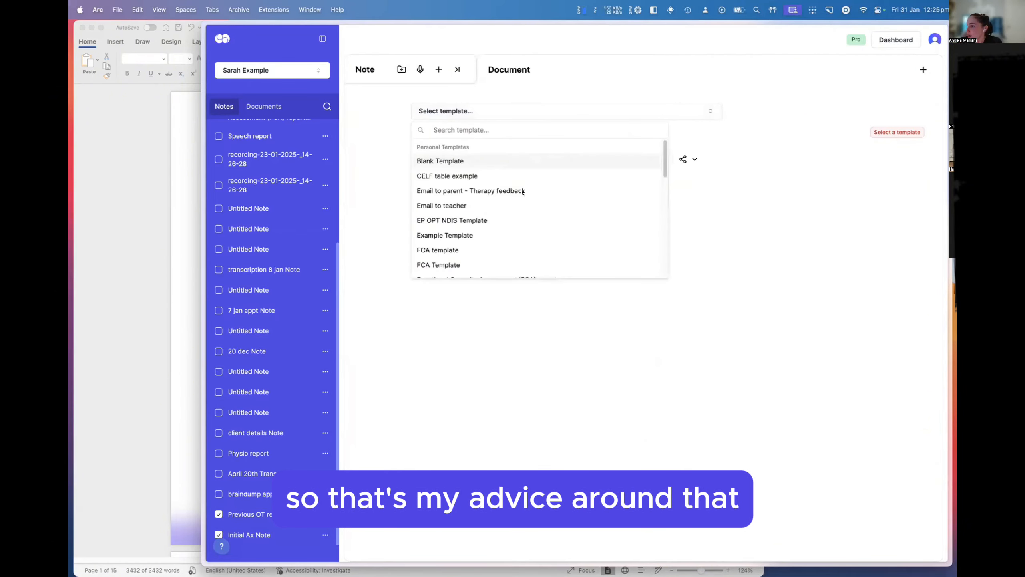
scroll(506, 246, down, 3)
scroll(505, 245, up, 1)
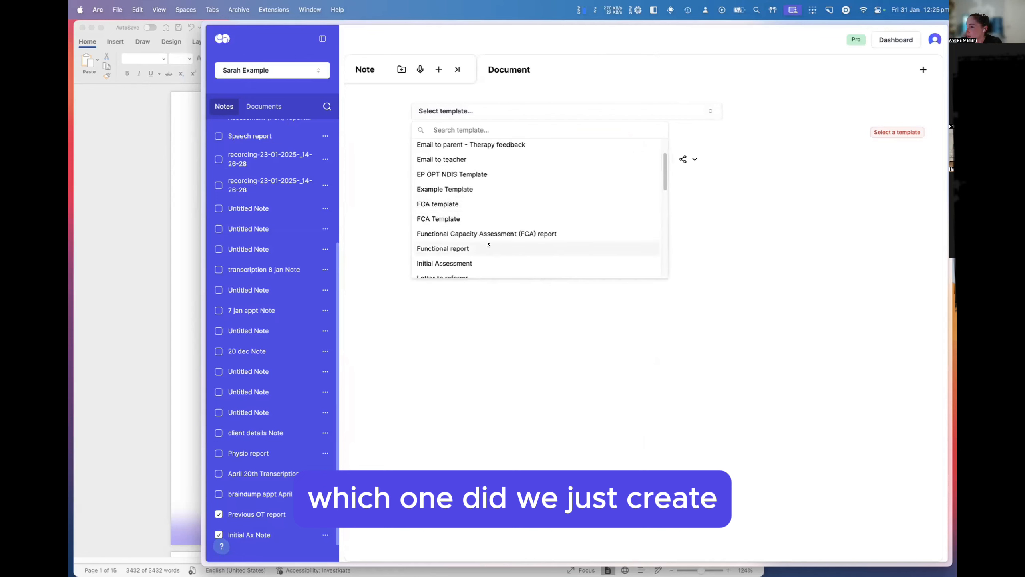
click(469, 219)
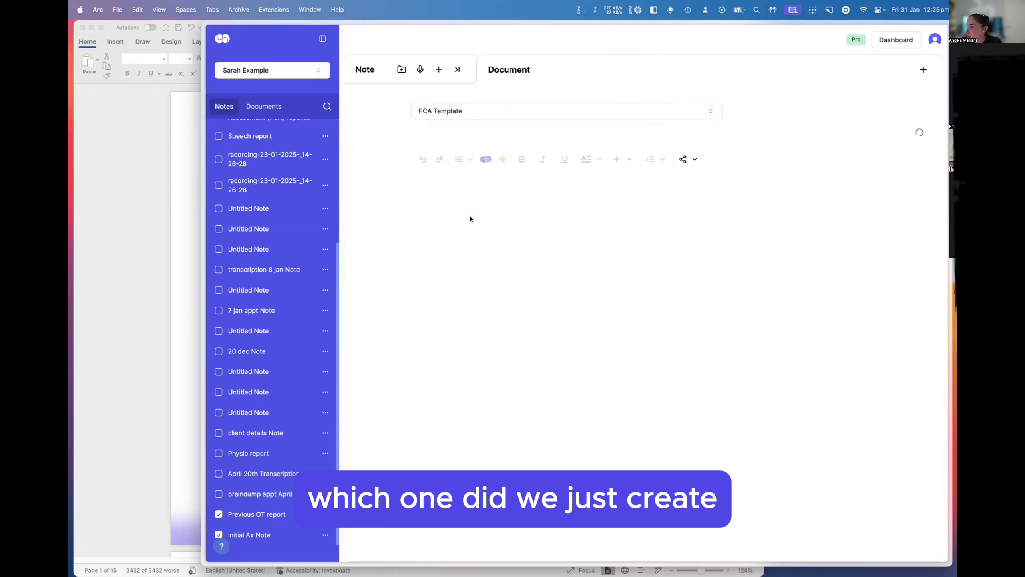
click(484, 115)
click(443, 250)
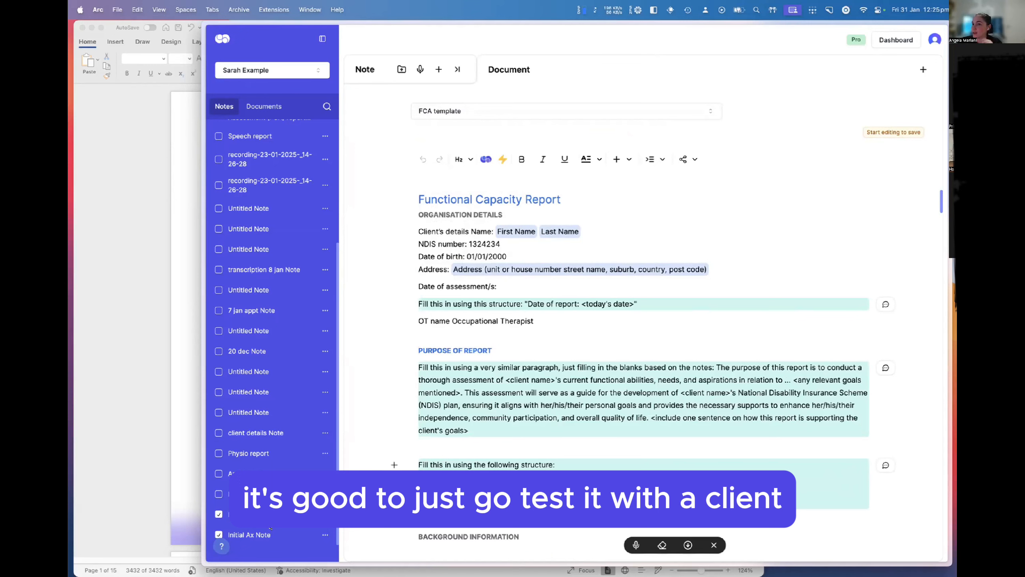
click(501, 159)
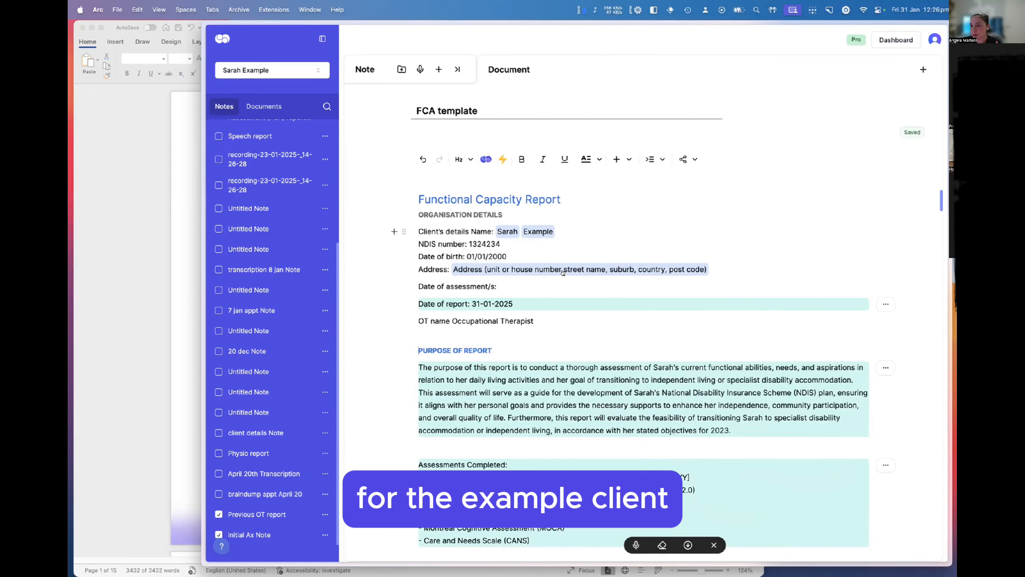
Fill the Address merge tag with the client's full address, including city, country and post code, and update all its instances
click(563, 272)
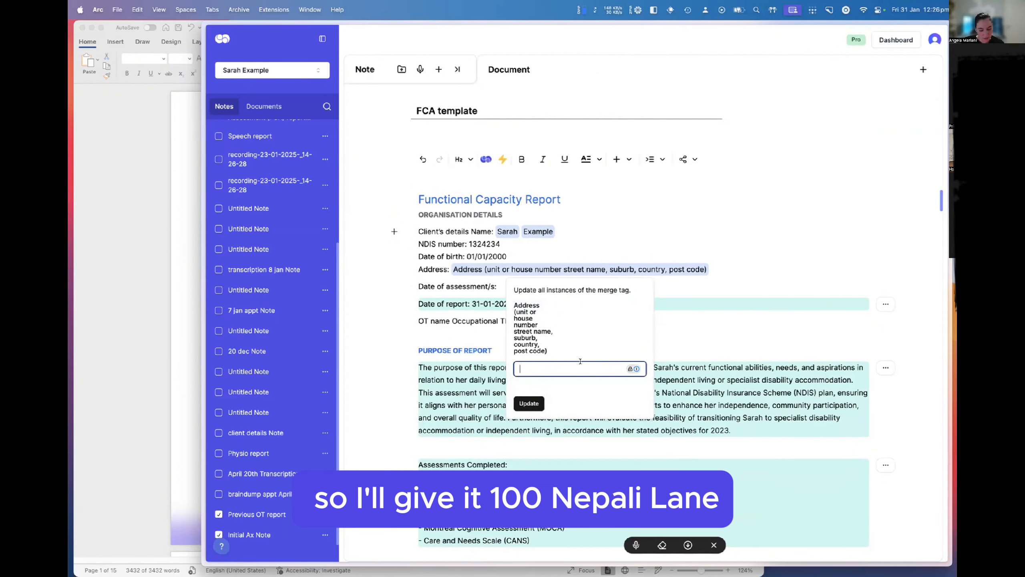
text(100 Happy Lane)
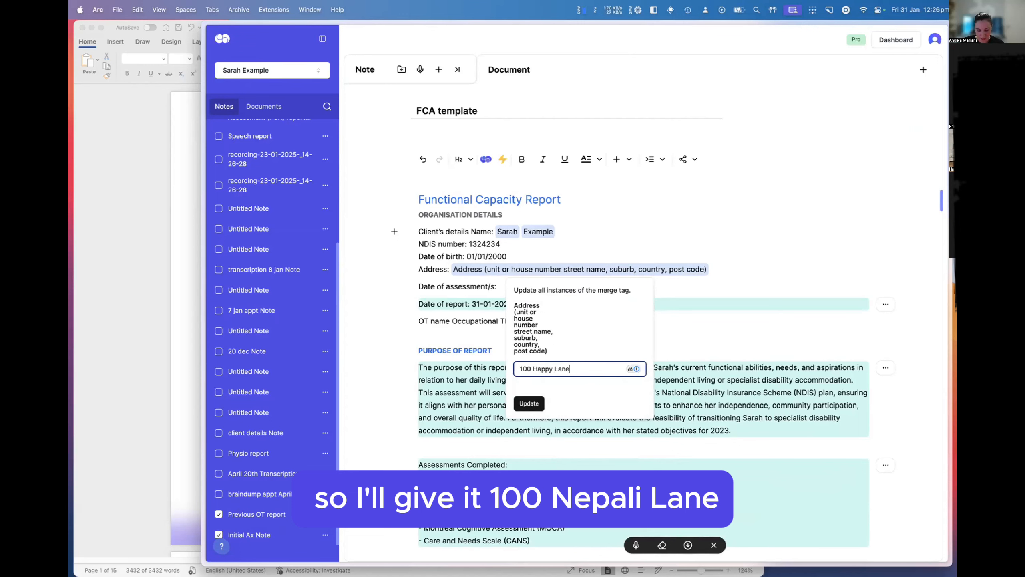
text(, Sydney)
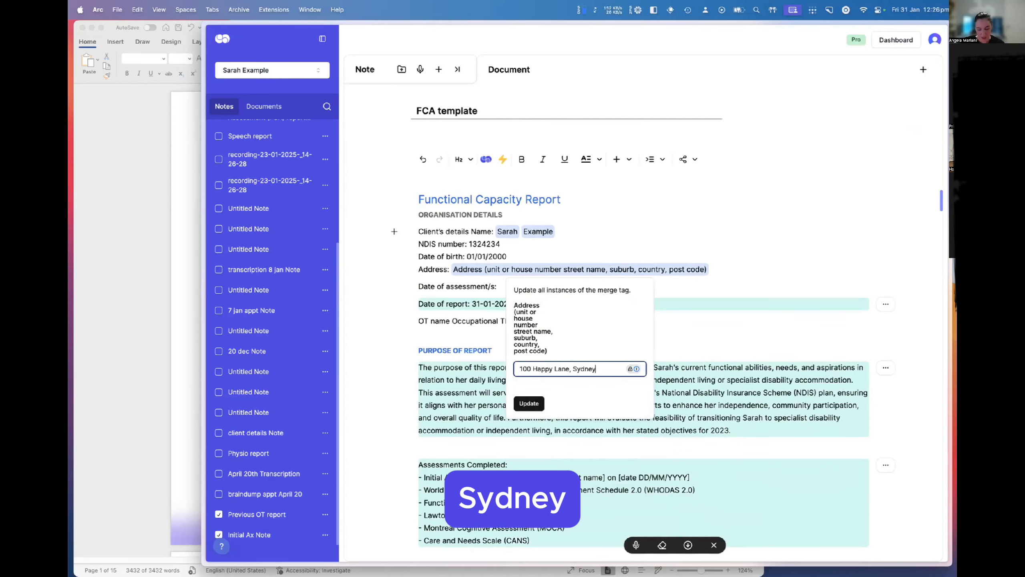
text(,)
text( 2000)
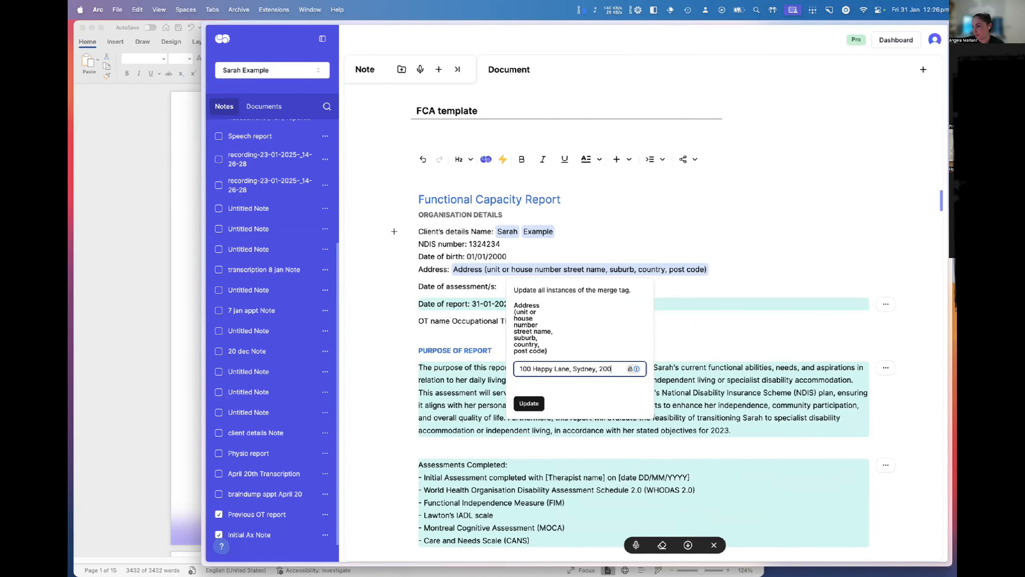
key(Left)
key(Left)
key(Left)
key(Left)
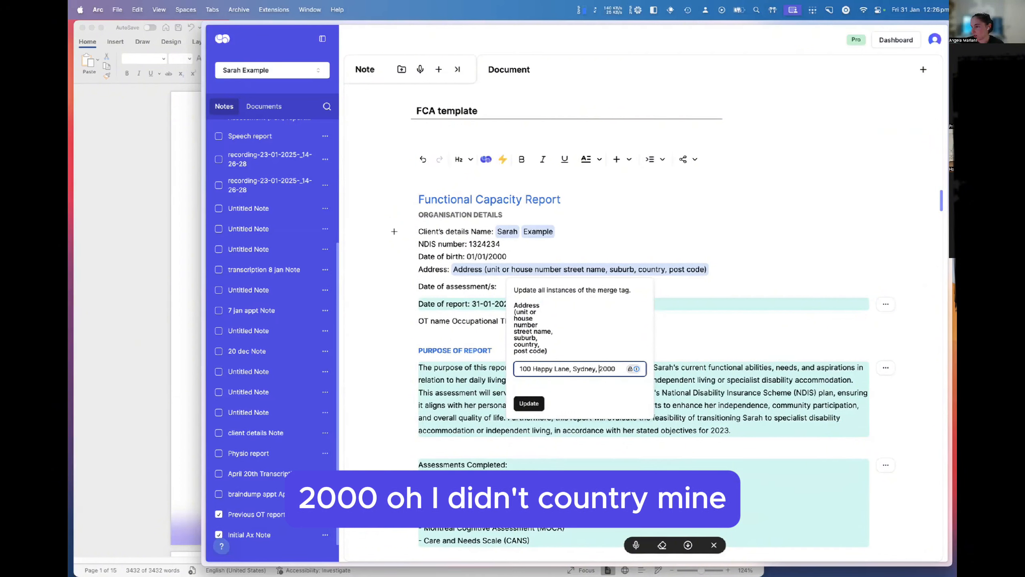
text(Australia,)
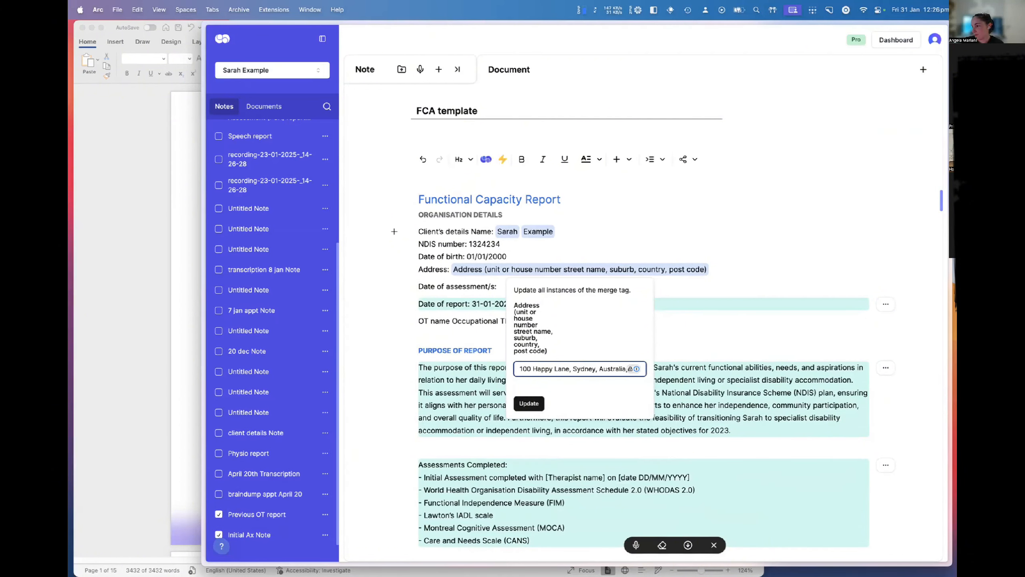
key(Return)
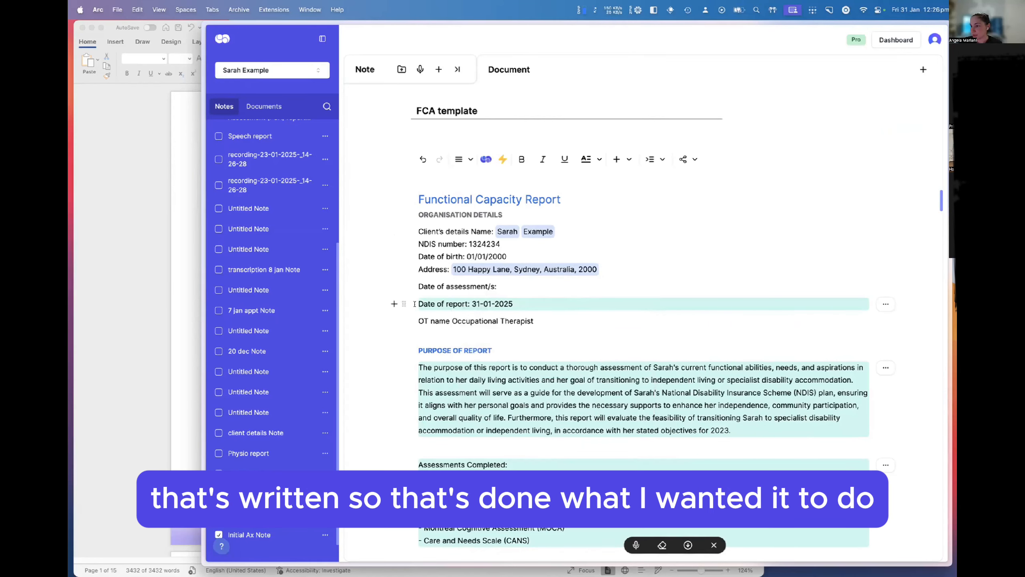
Revert the Date of report line to its prompt, specify today's date as DD/MM/YYYY, and regenerate the line
drag(514, 304, 394, 304)
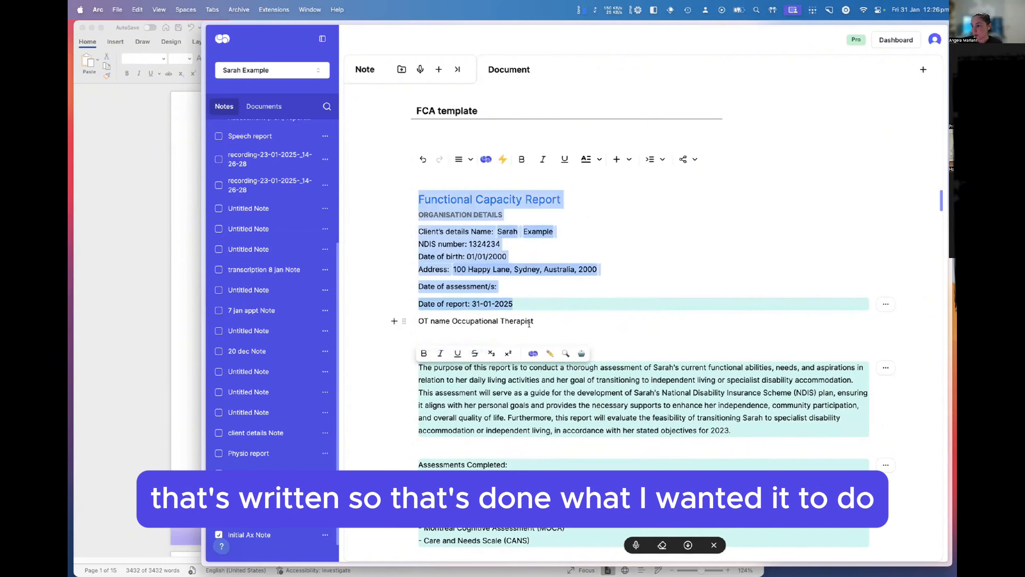
click(446, 304)
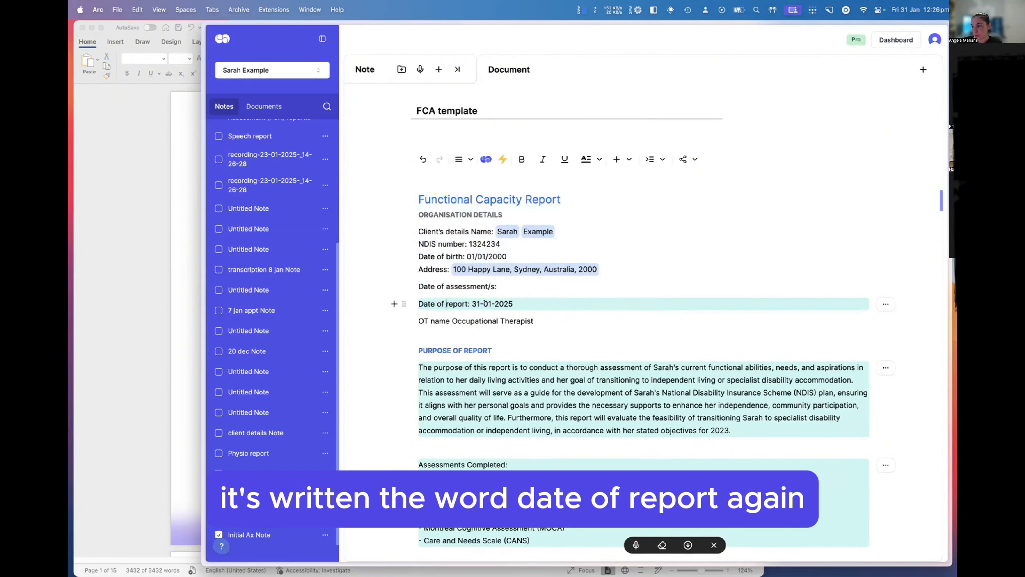
scroll(599, 426, down, 3)
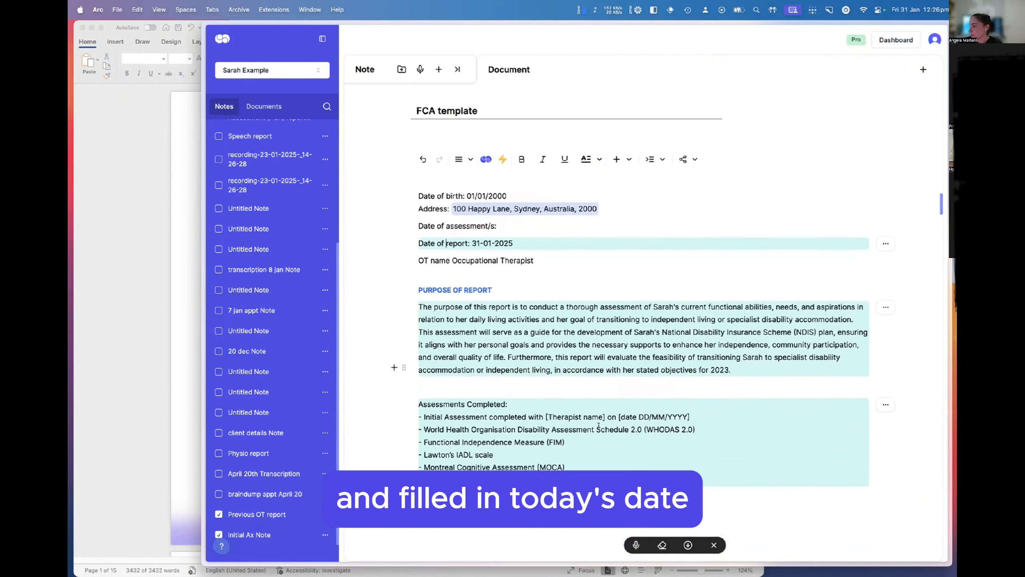
scroll(599, 426, up, 1)
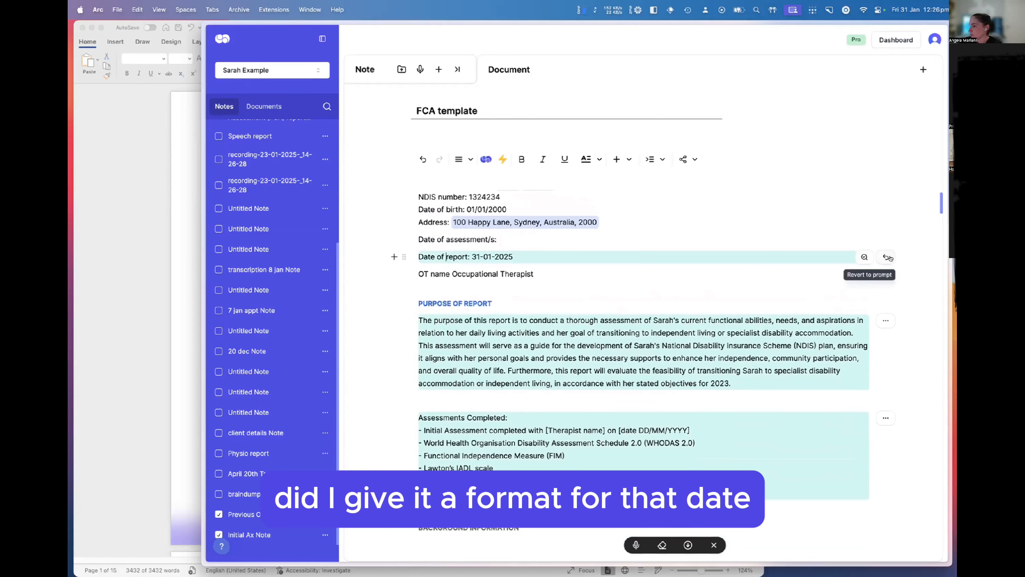
click(886, 257)
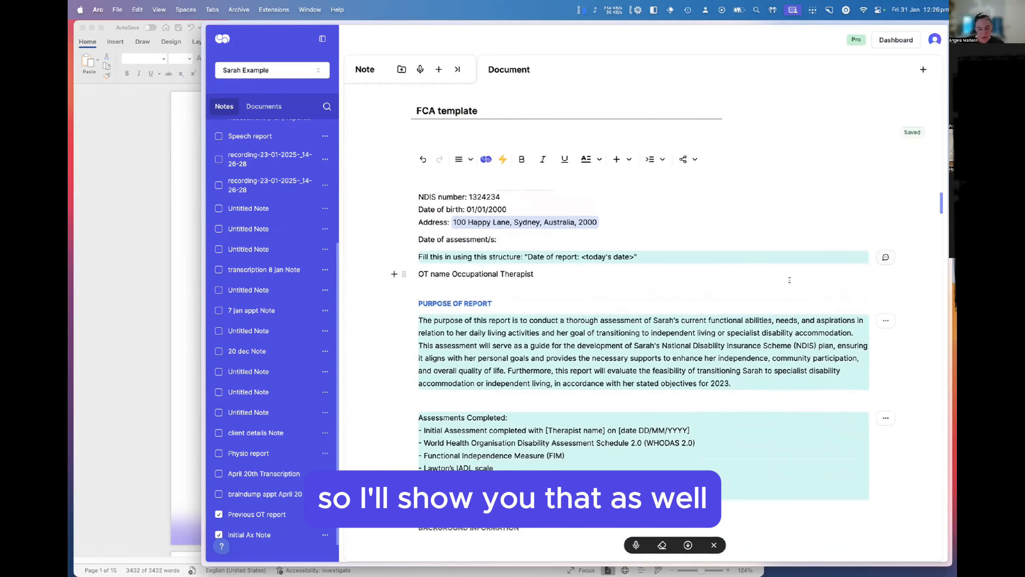
click(632, 257)
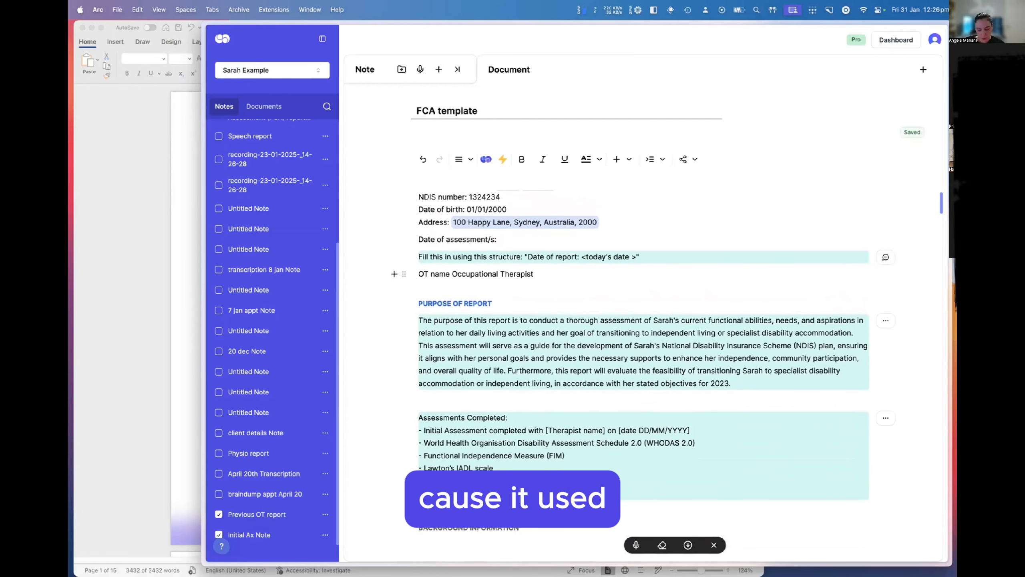
text(DD/)
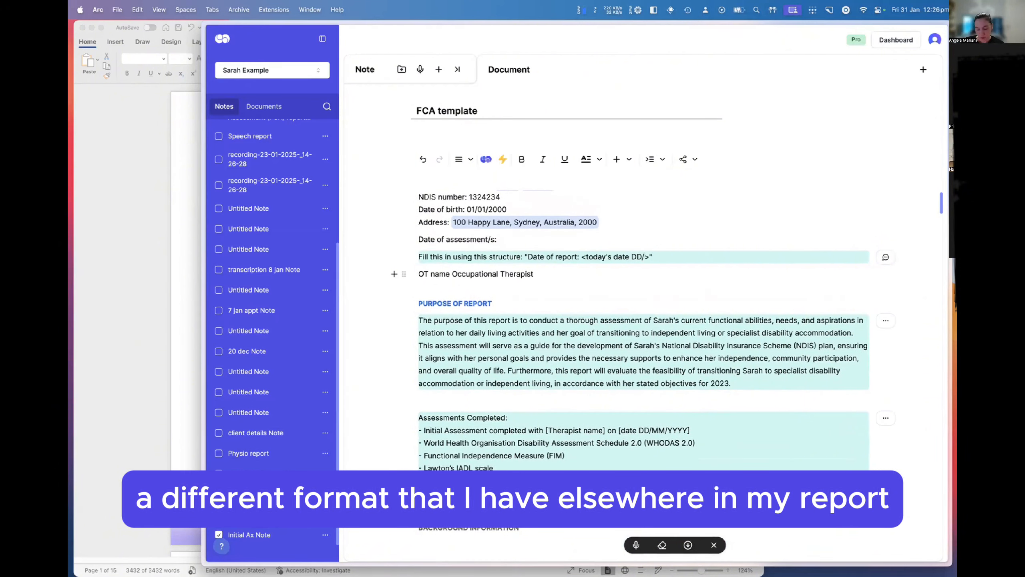
text(MM/)
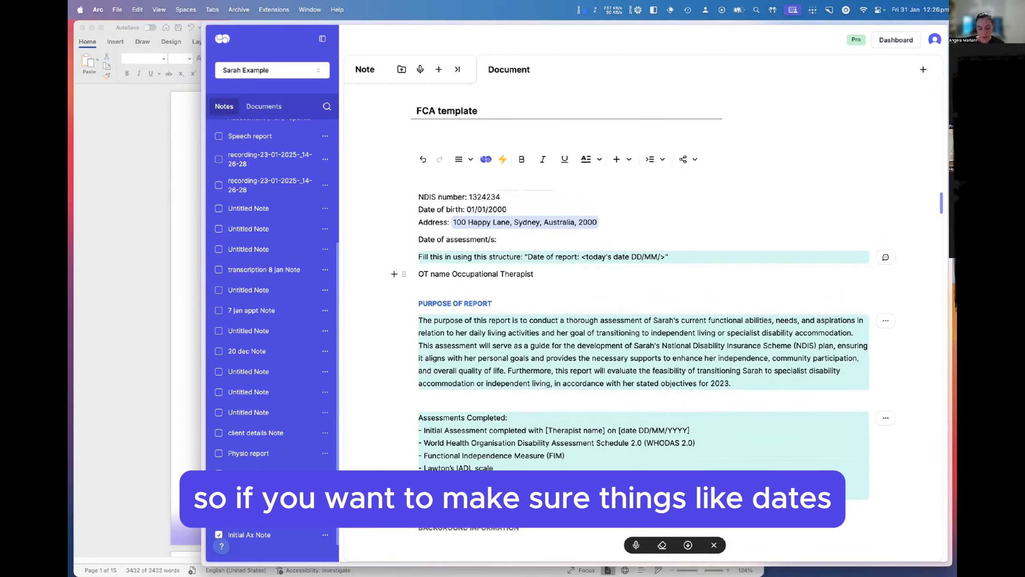
text(YYYY)
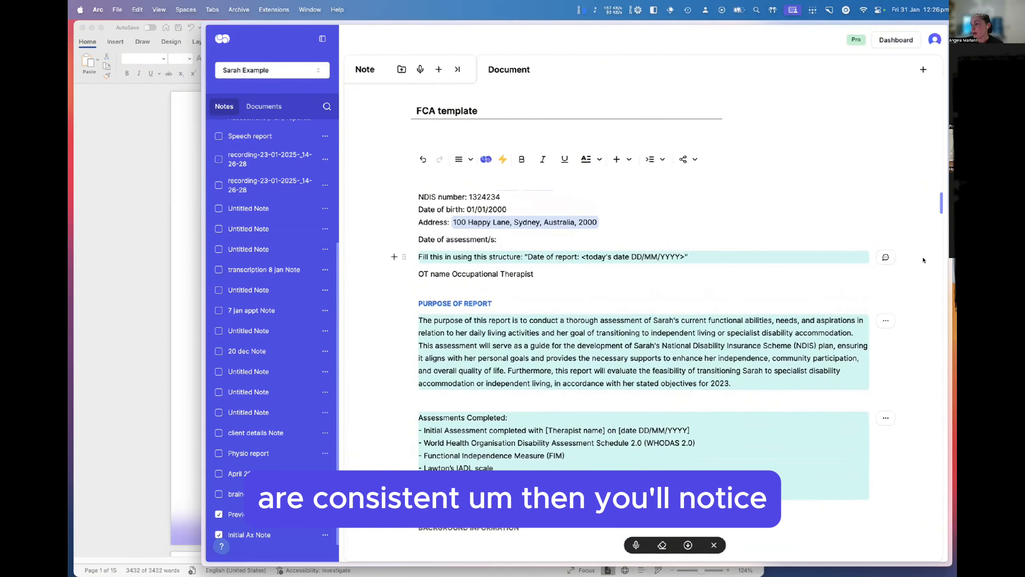
click(886, 256)
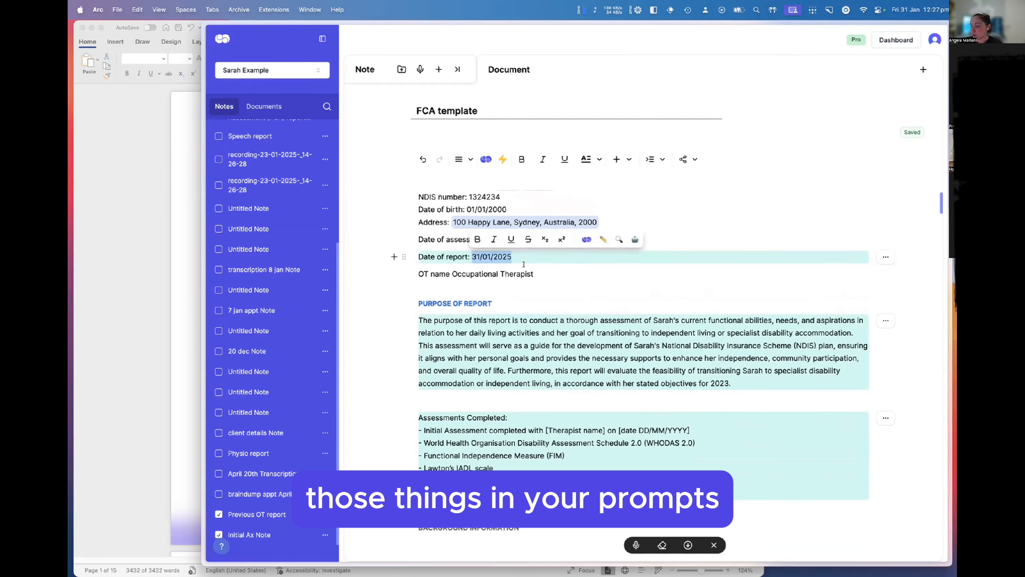
click(524, 265)
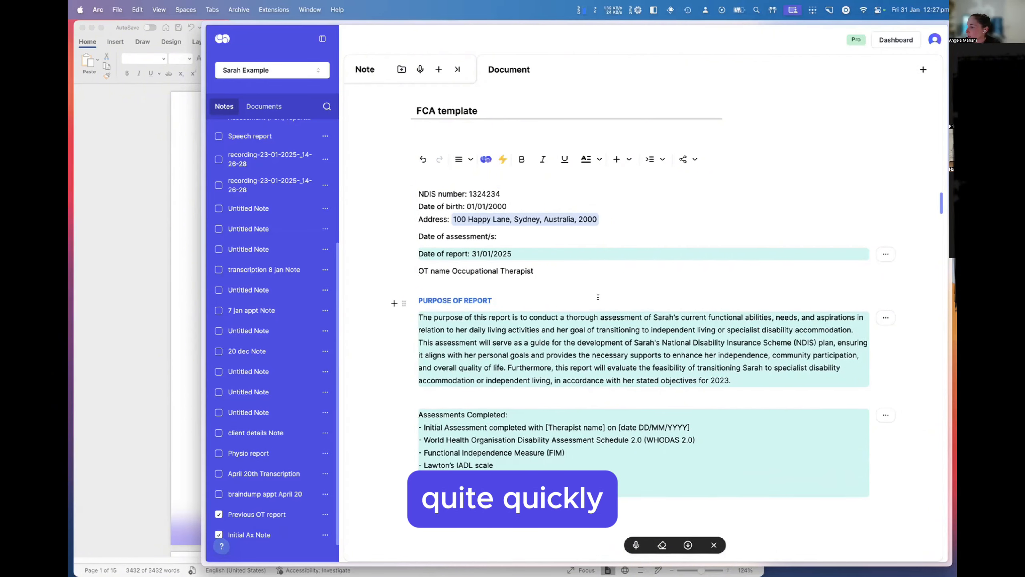
Review the generated Purpose of Report paragraph and the list of completed assessments against the source notes
scroll(788, 300, down, 3)
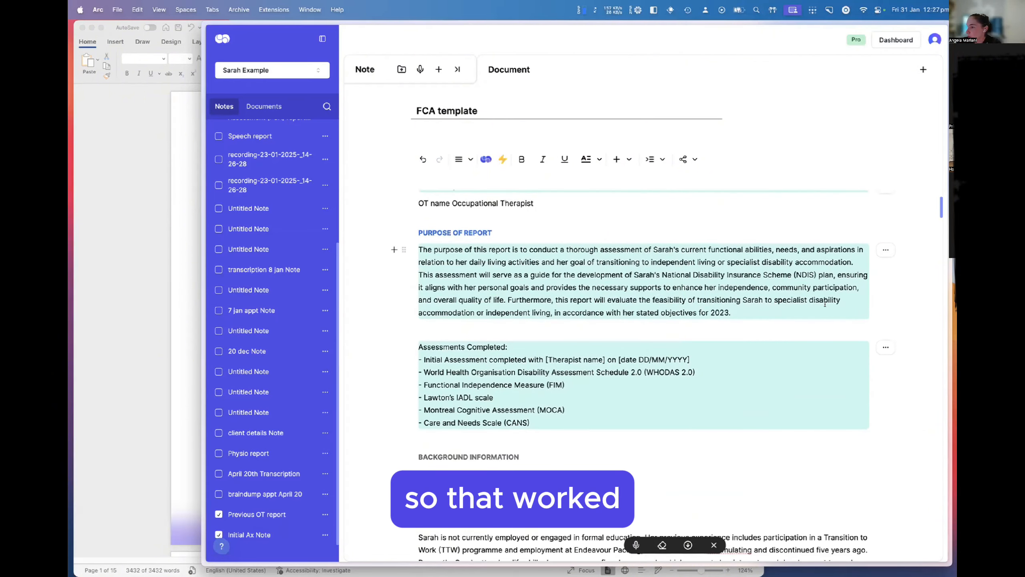
scroll(738, 326, down, 3)
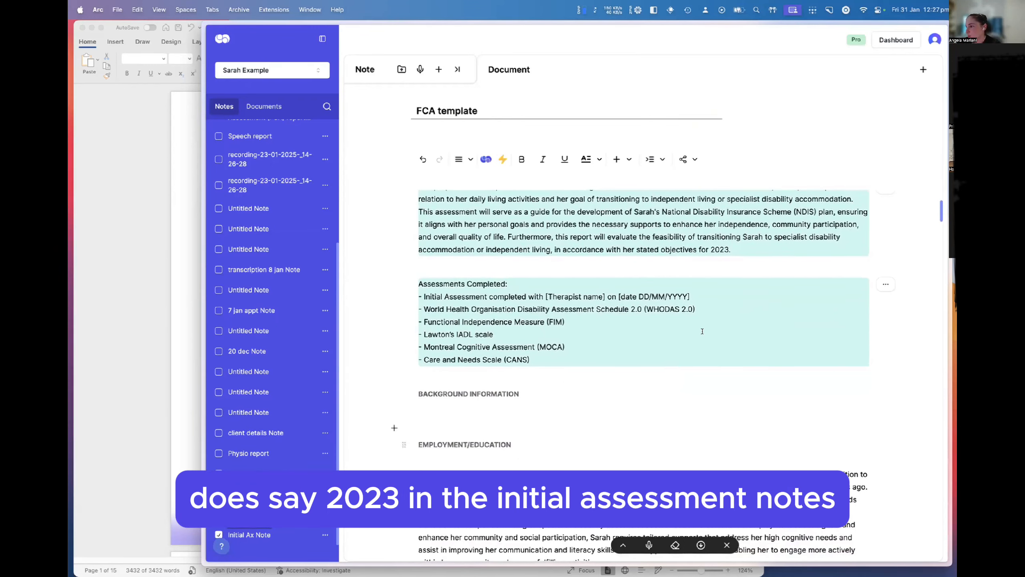
scroll(738, 236, up, 4)
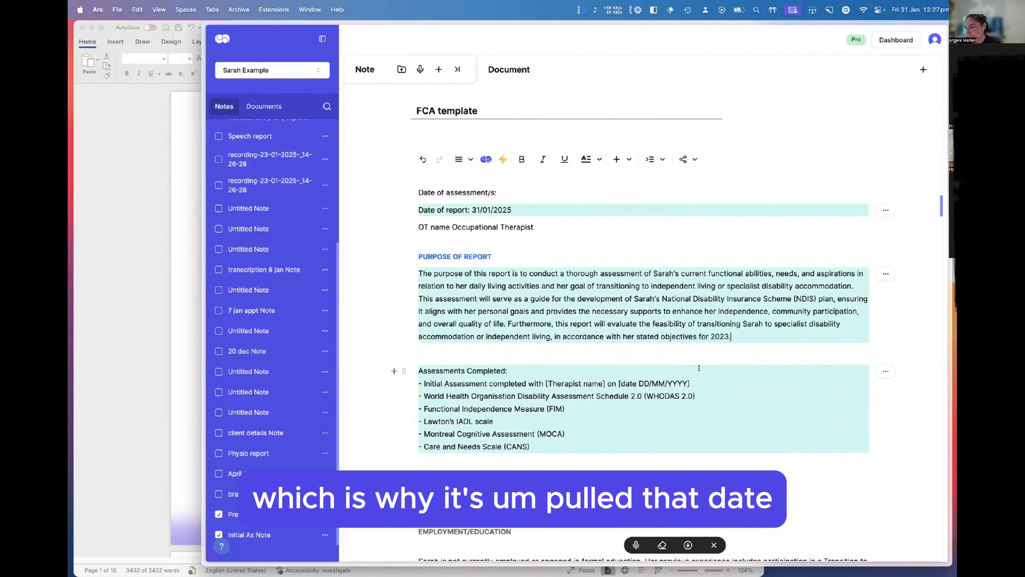
scroll(710, 348, down, 3)
scroll(695, 362, down, 2)
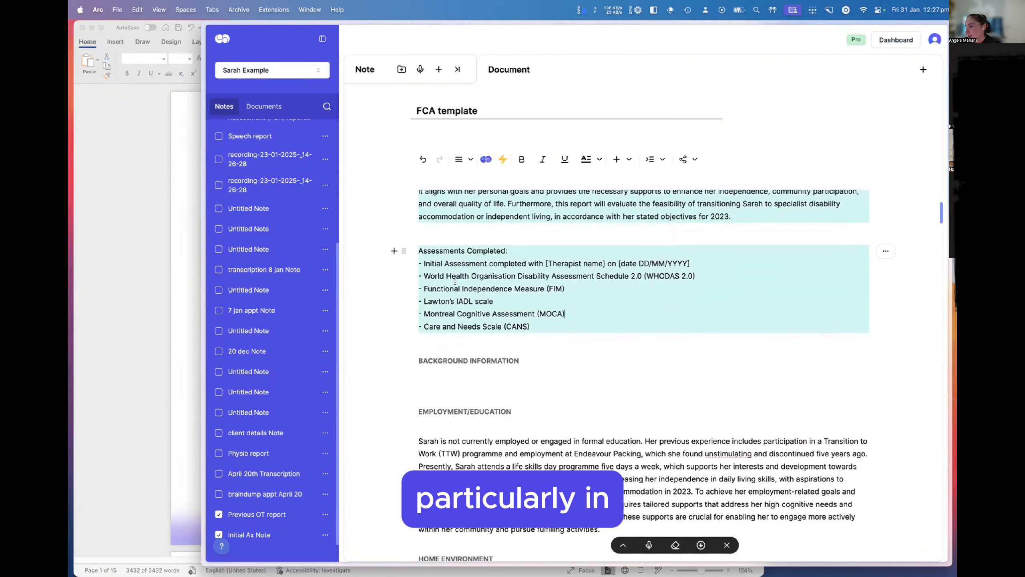
drag(538, 326, 420, 276)
click(608, 330)
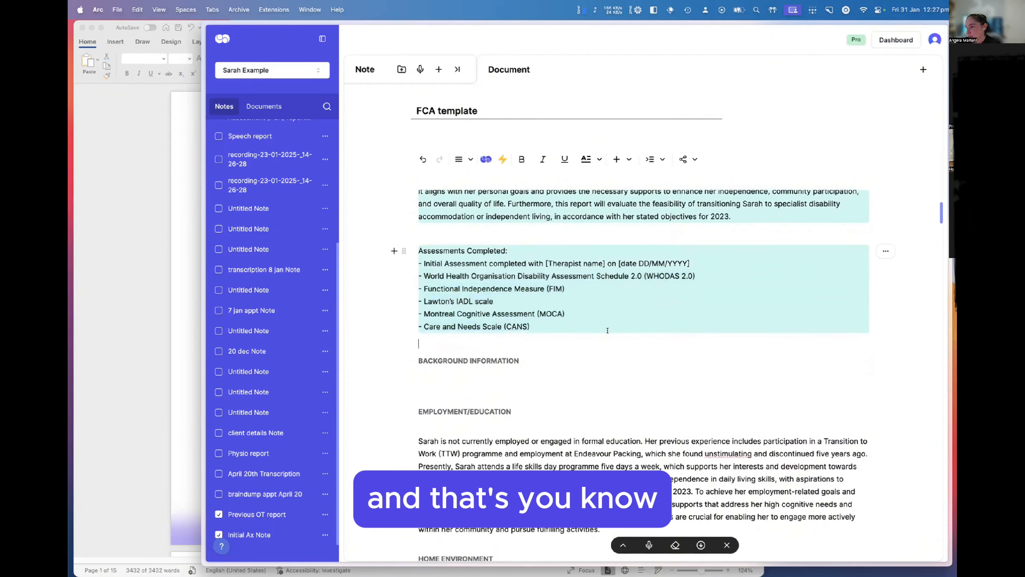
triple_click(427, 257)
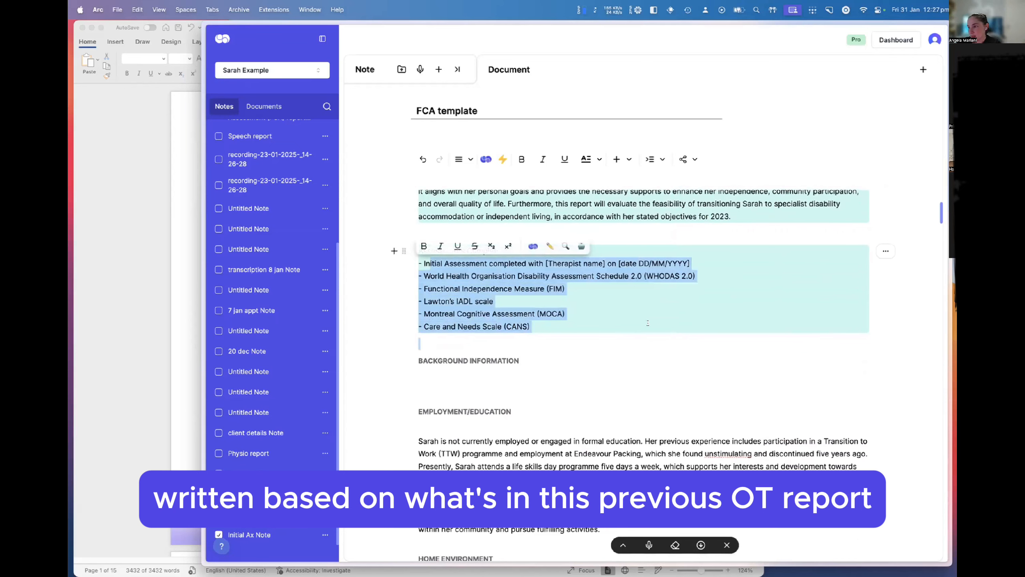
click(530, 327)
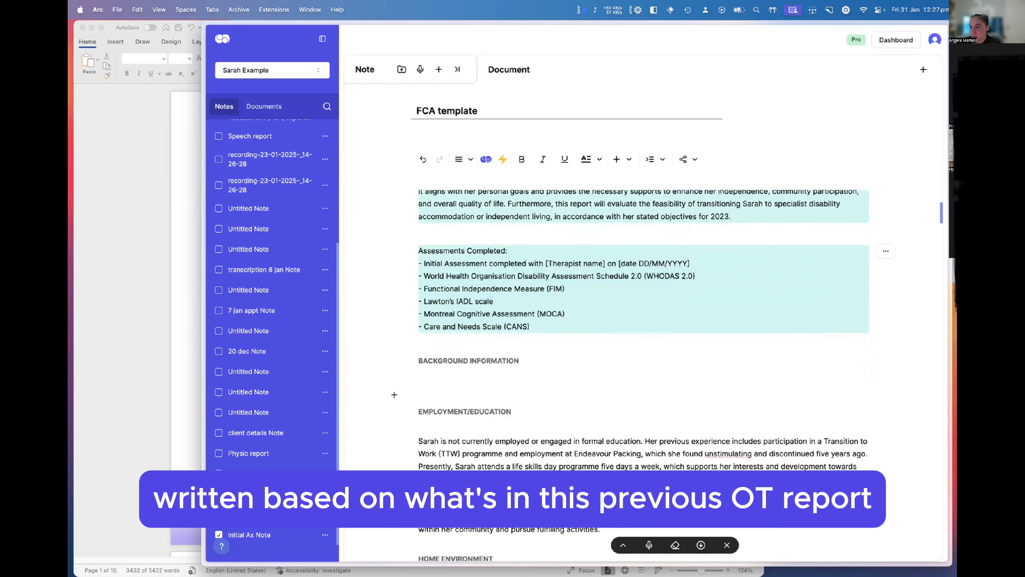
Examine the therapist name and date placeholders in the Initial Assessment line under Assessments Completed
click(633, 258)
drag(545, 263, 701, 265)
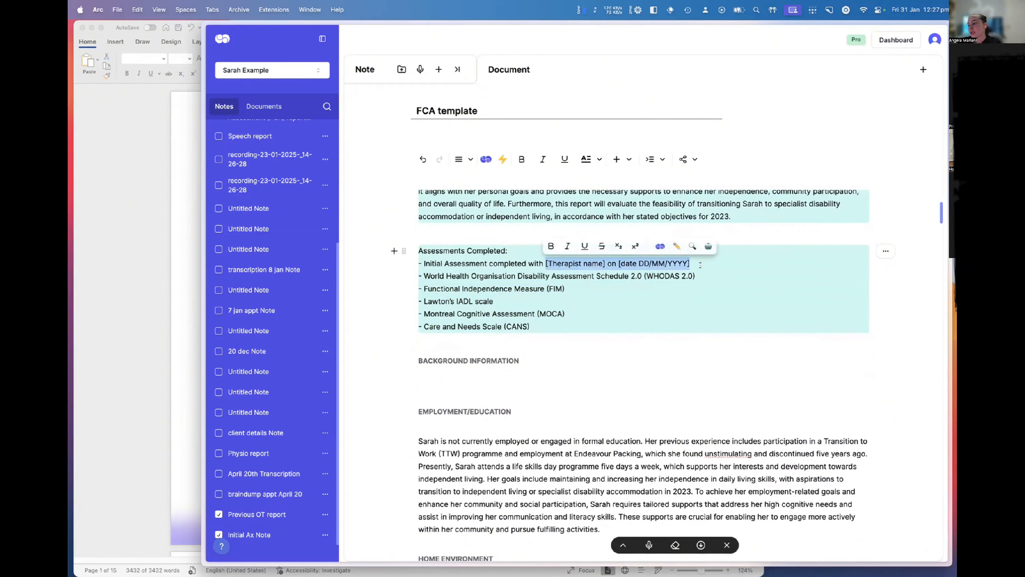
click(603, 282)
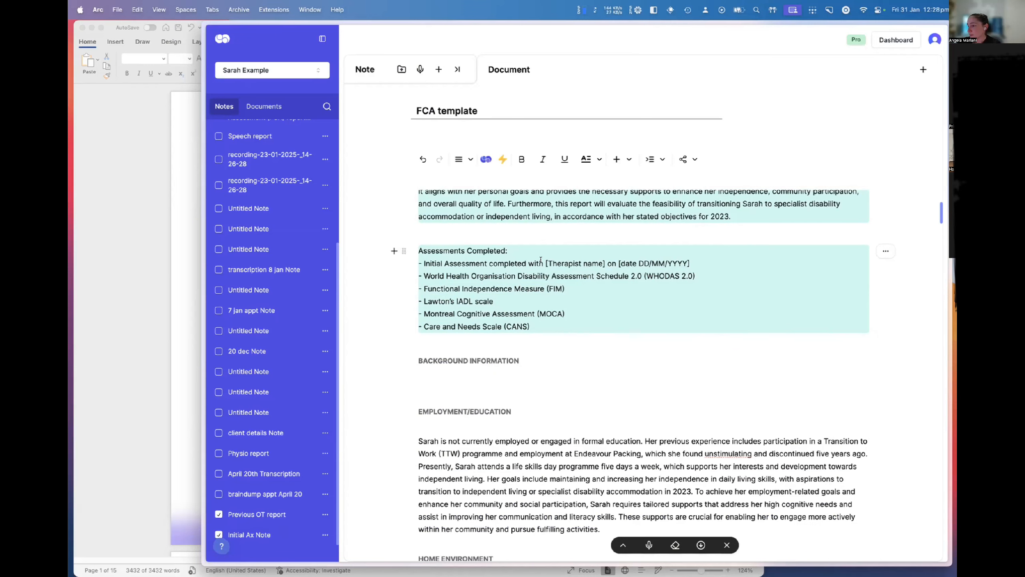
drag(546, 263, 601, 264)
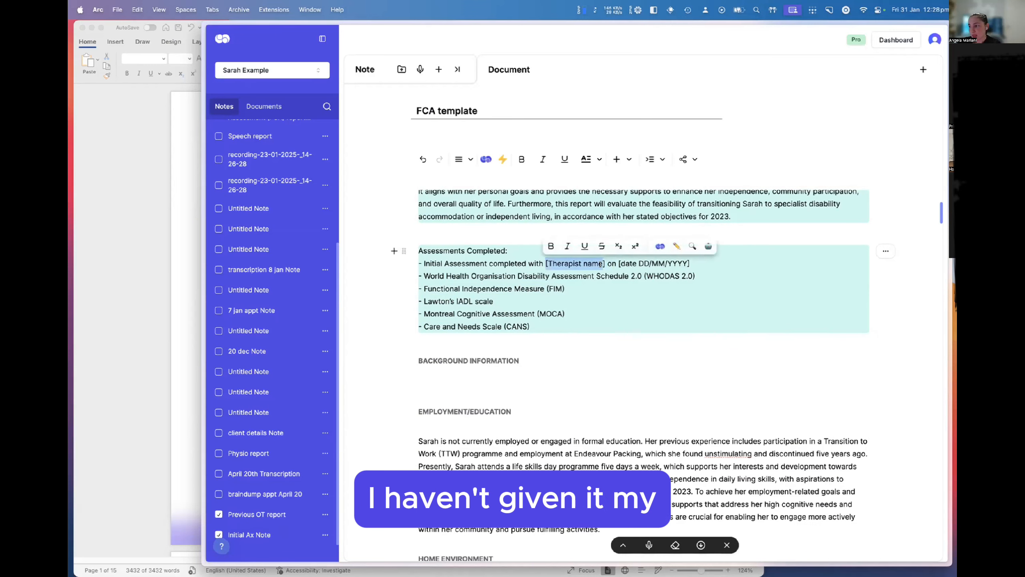
click(616, 266)
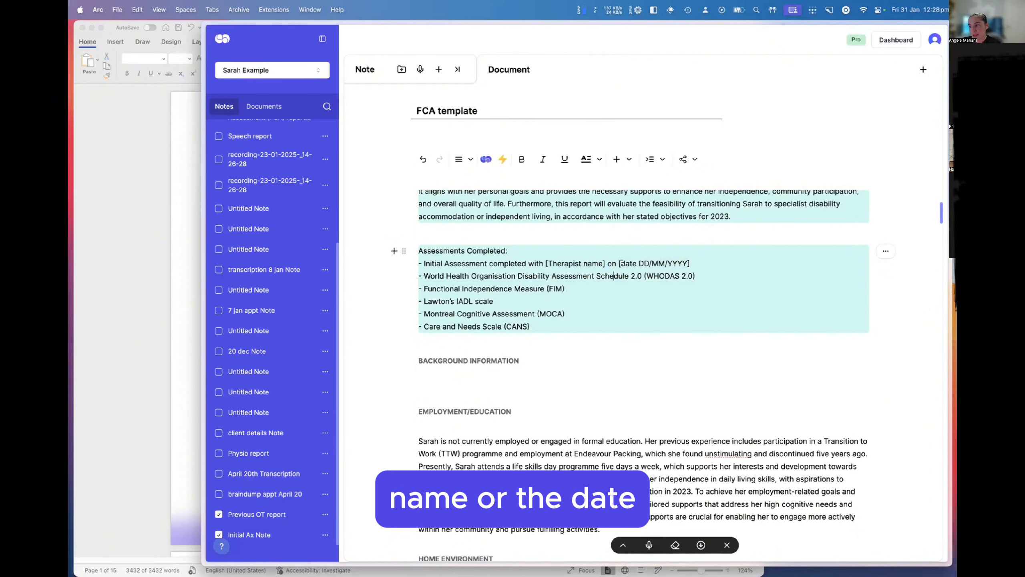
drag(626, 265, 707, 265)
click(687, 277)
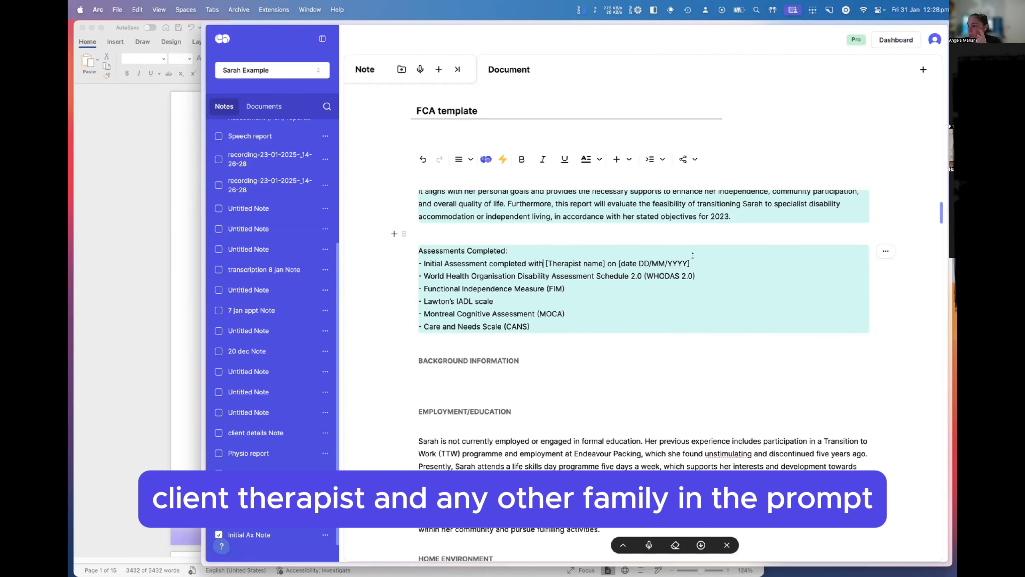
drag(693, 262, 618, 265)
click(572, 275)
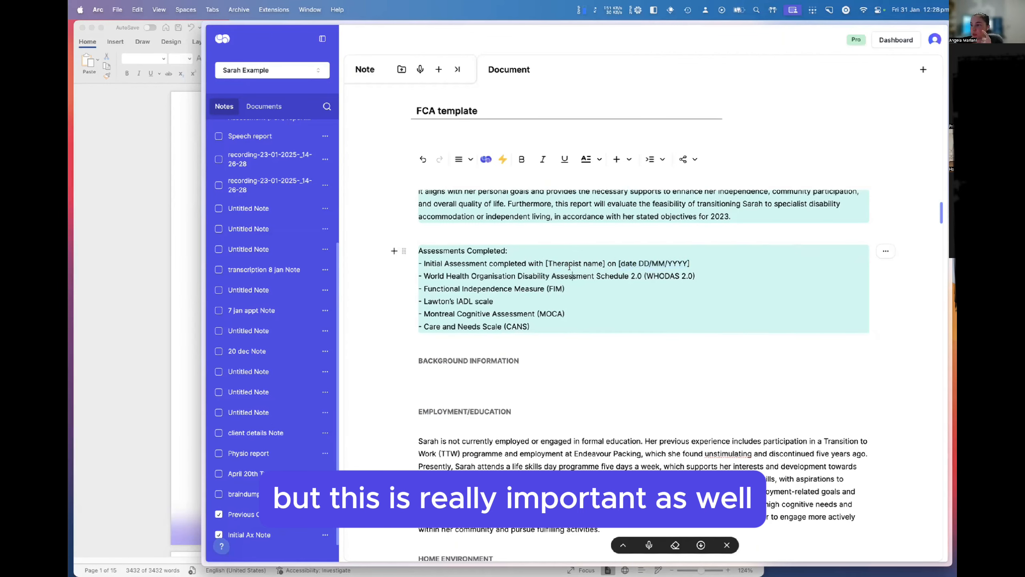
drag(545, 263, 605, 263)
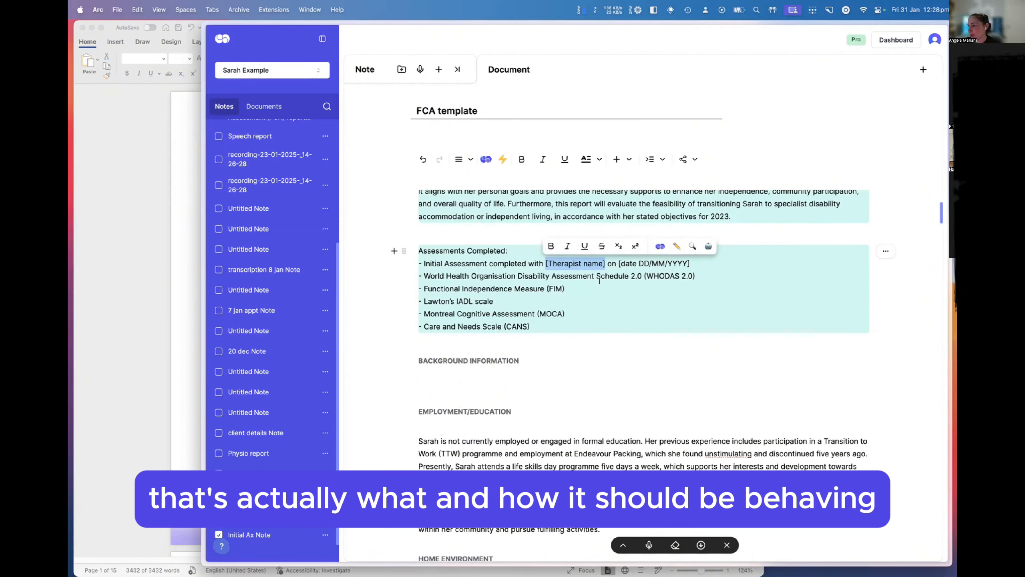
click(569, 277)
Examine the generated home environment text and the Mobility table's independence levels, aids and details
scroll(583, 413, down, 20)
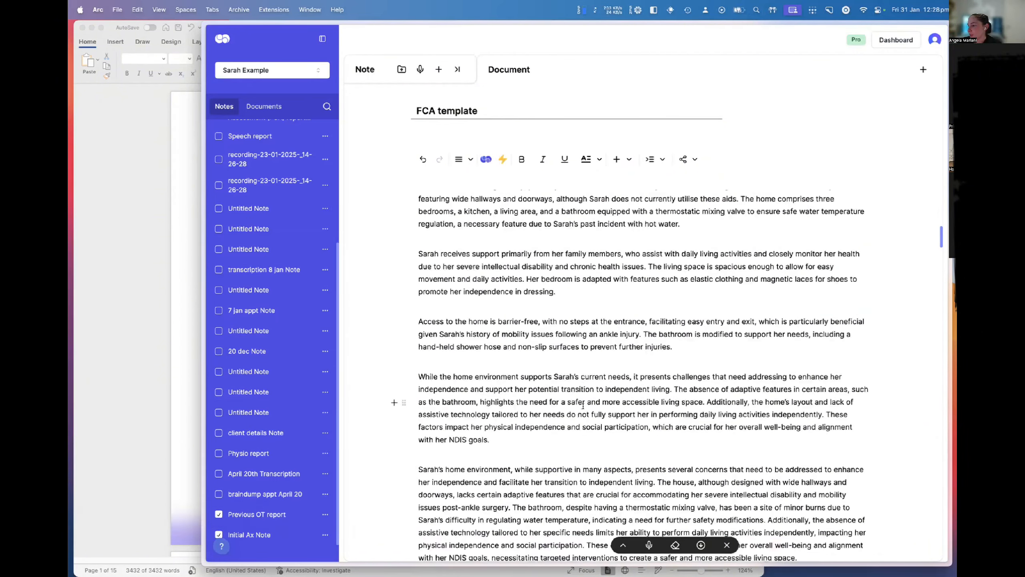
scroll(583, 413, down, 3)
scroll(707, 348, down, 3)
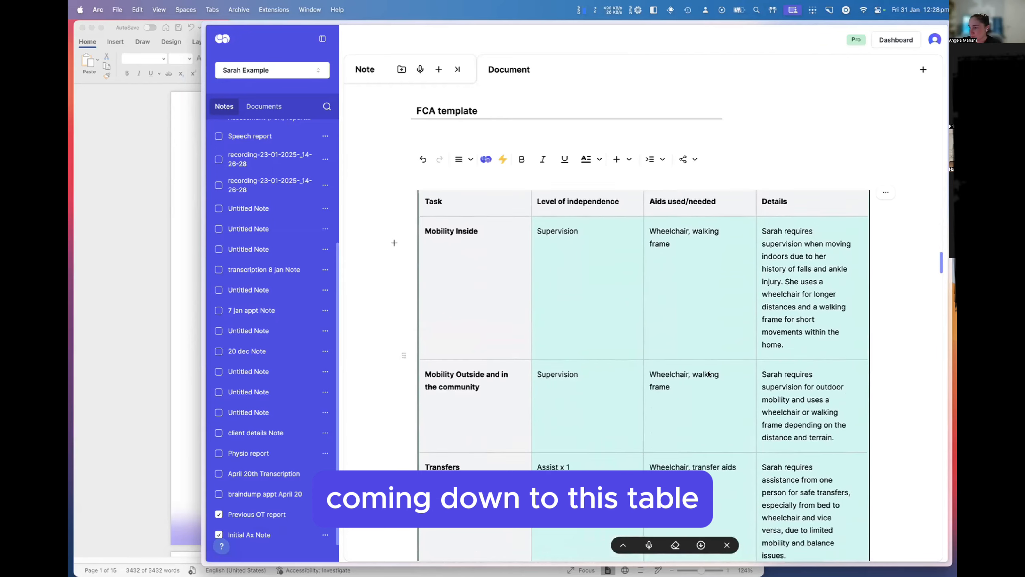
scroll(710, 374, down, 3)
scroll(723, 375, up, 7)
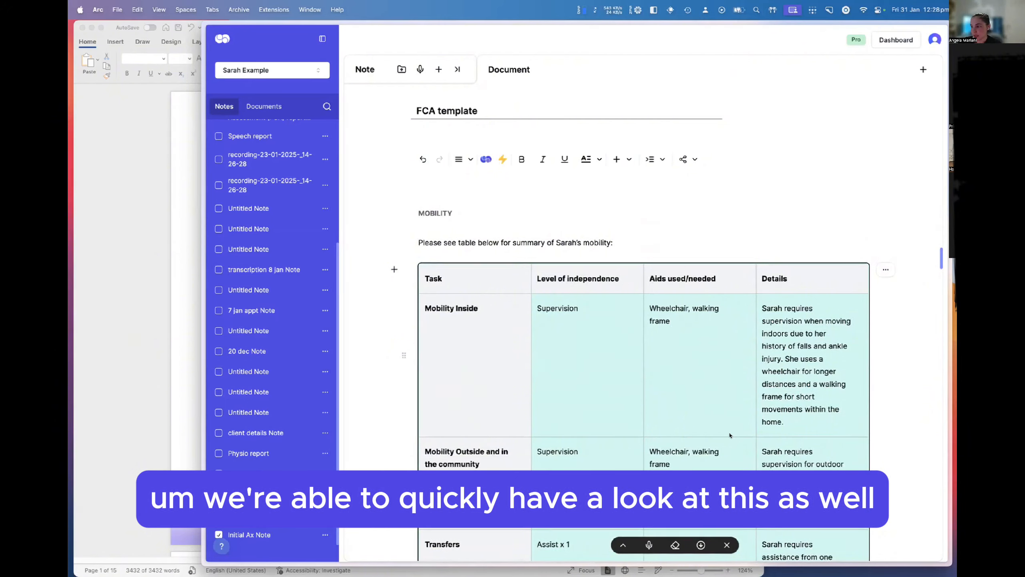
scroll(695, 432, down, 3)
scroll(741, 441, up, 7)
scroll(746, 474, down, 4)
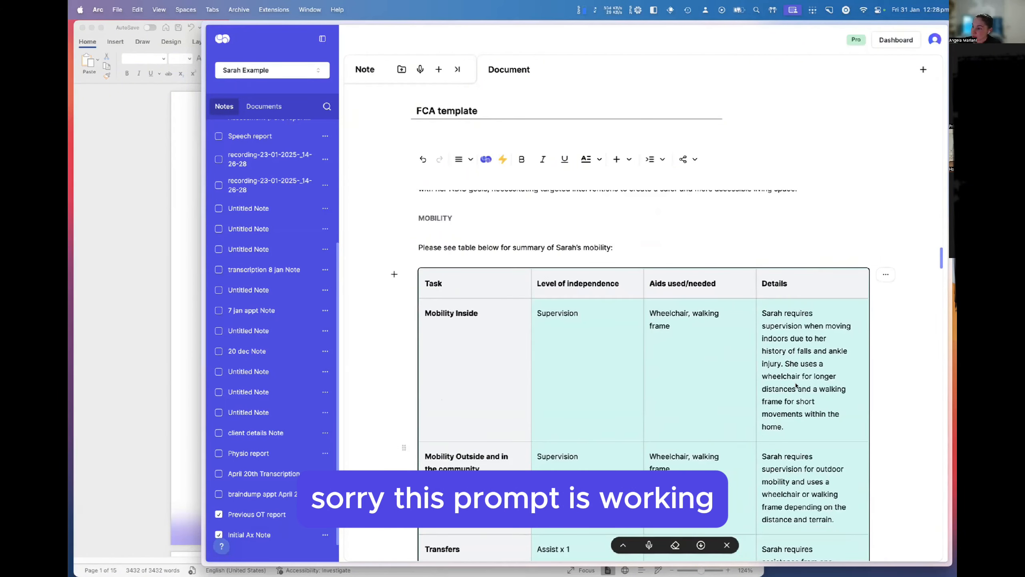
Export the generated report as a Word document and open the downloaded file in Word beside the original sample report
scroll(613, 384, up, 20)
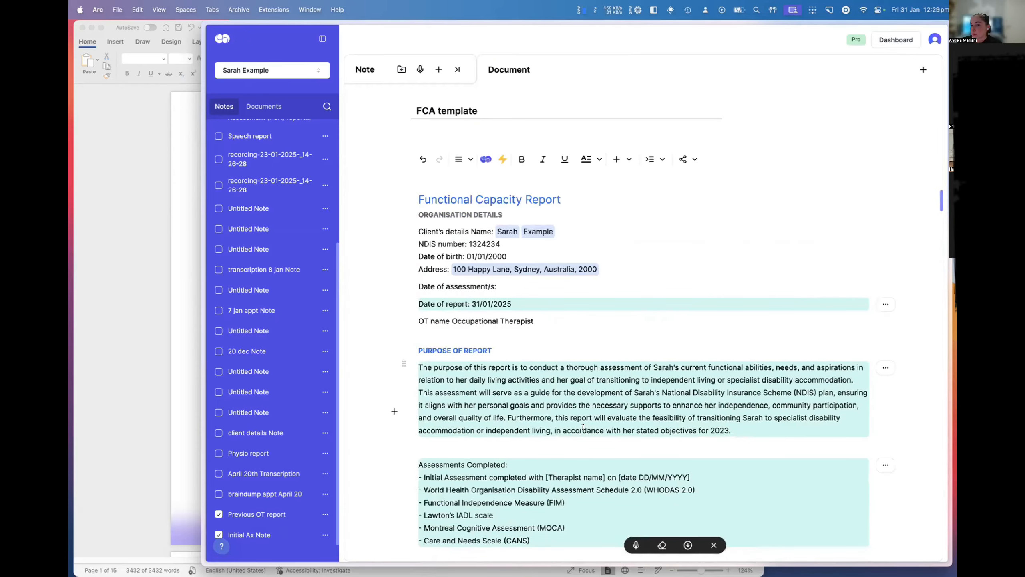
click(687, 546)
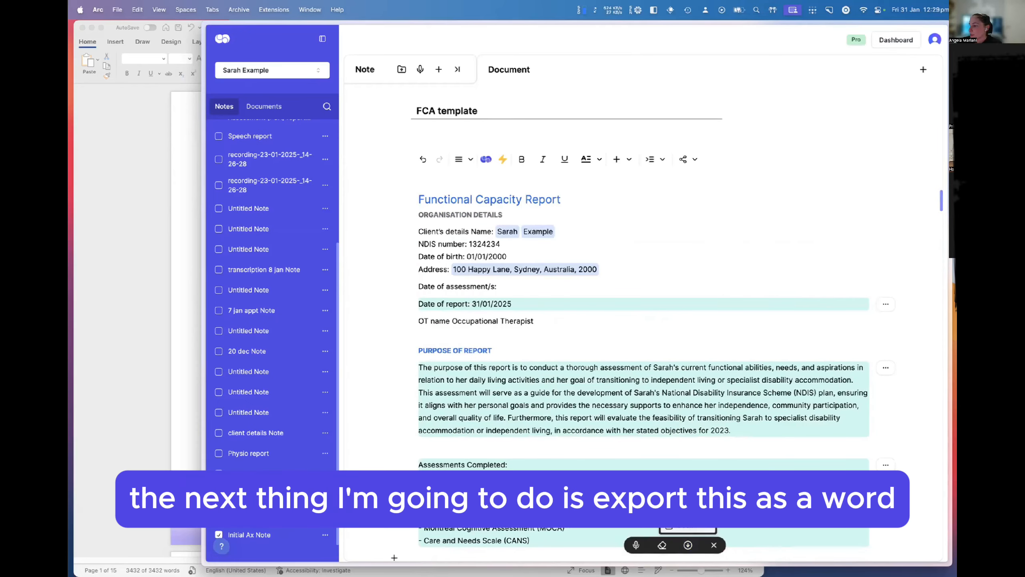
click(687, 524)
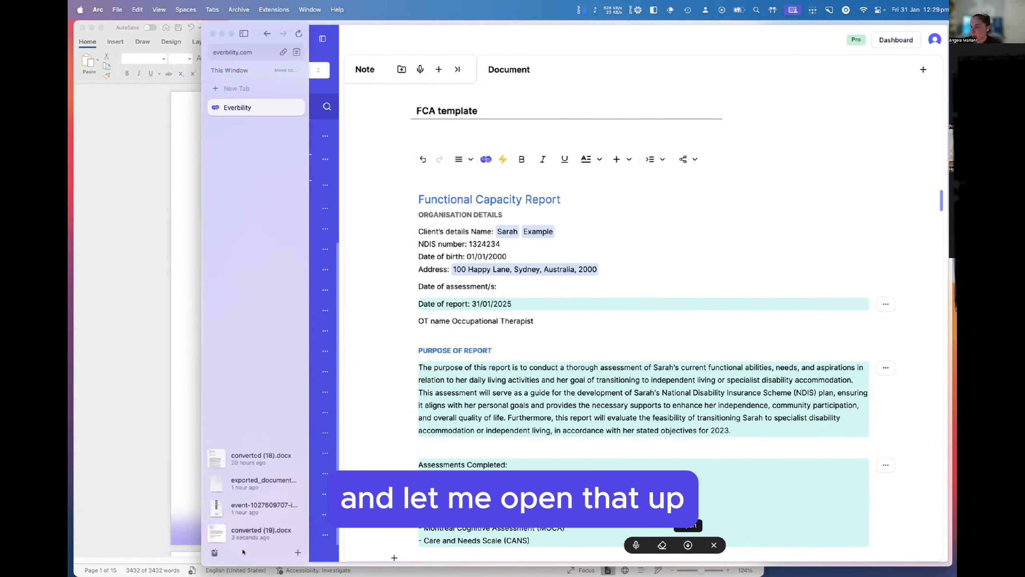
click(219, 539)
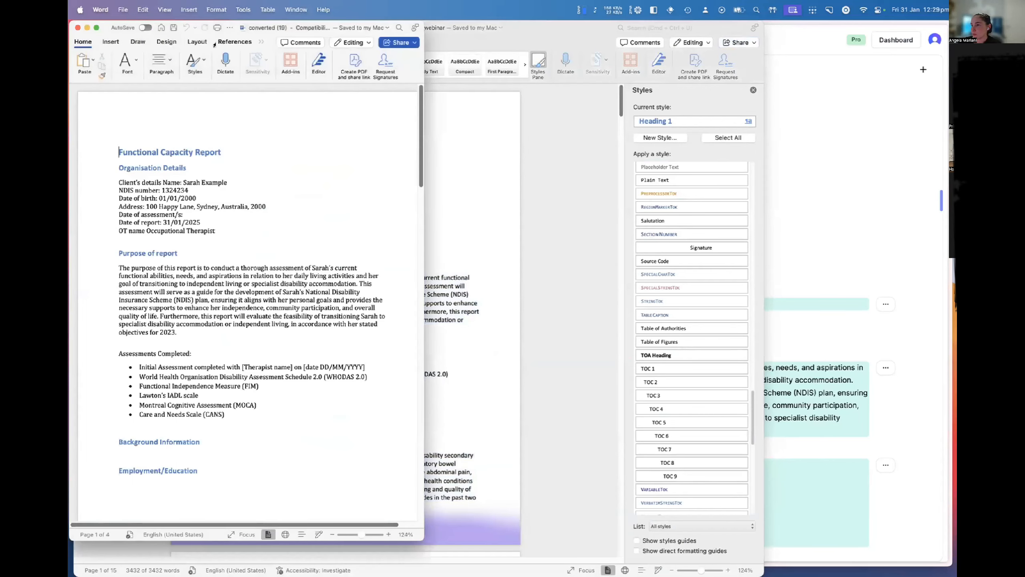
drag(263, 23, 773, 25)
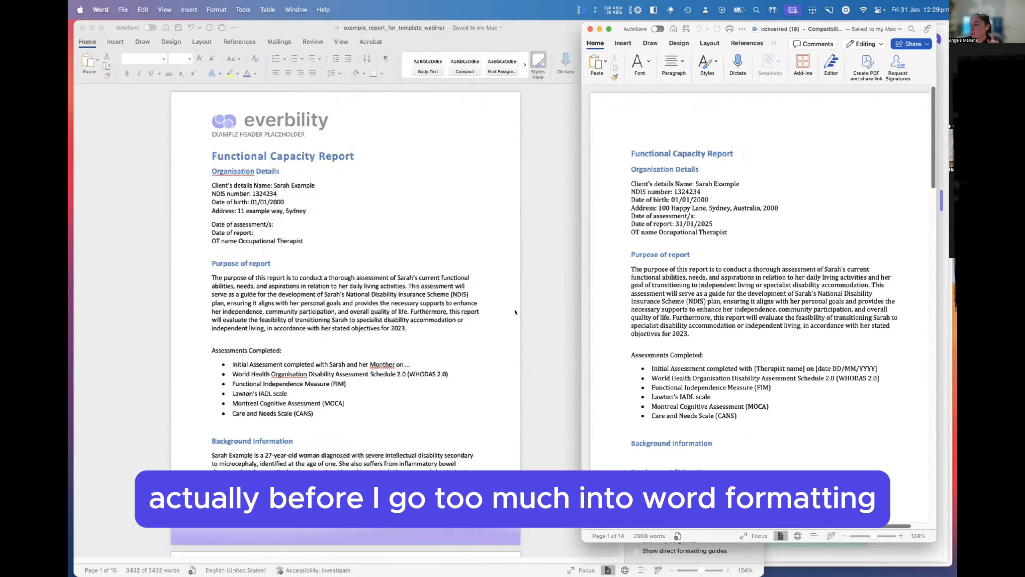
click(548, 310)
key(super+a)
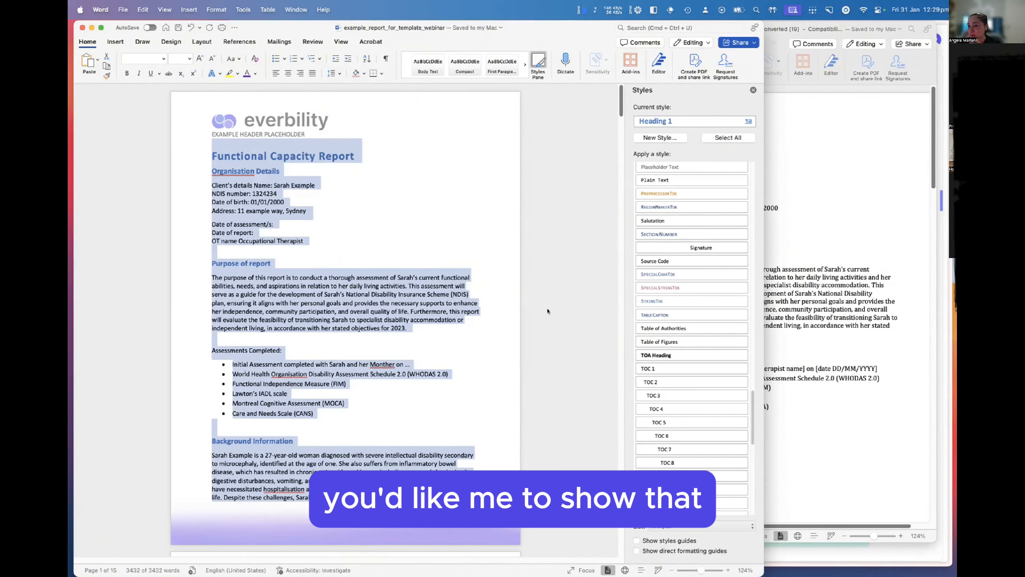
click(567, 303)
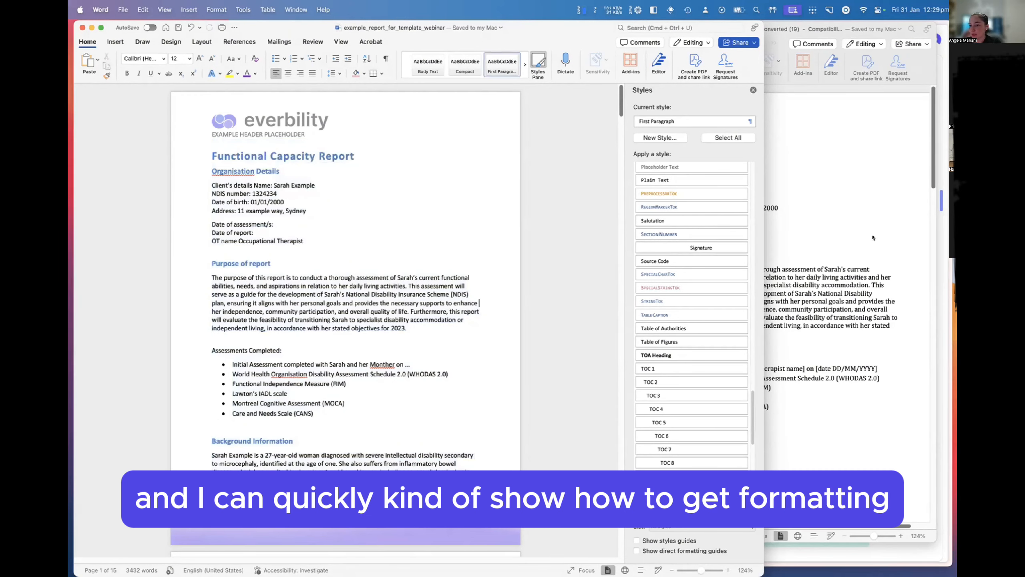
click(843, 237)
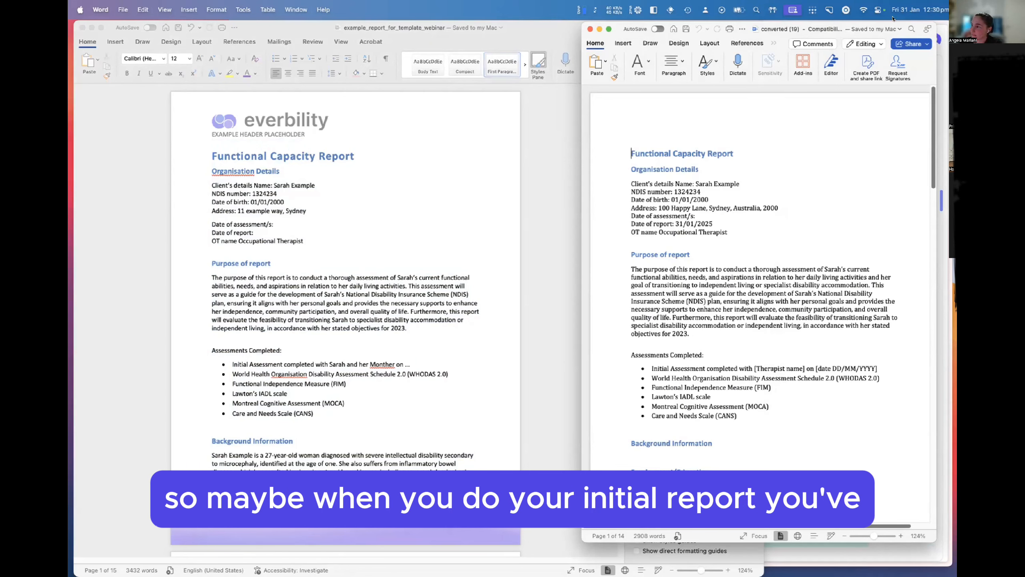
Switch back to the FCA template document in Everbility and add the Physio report note to the selected sources
click(947, 42)
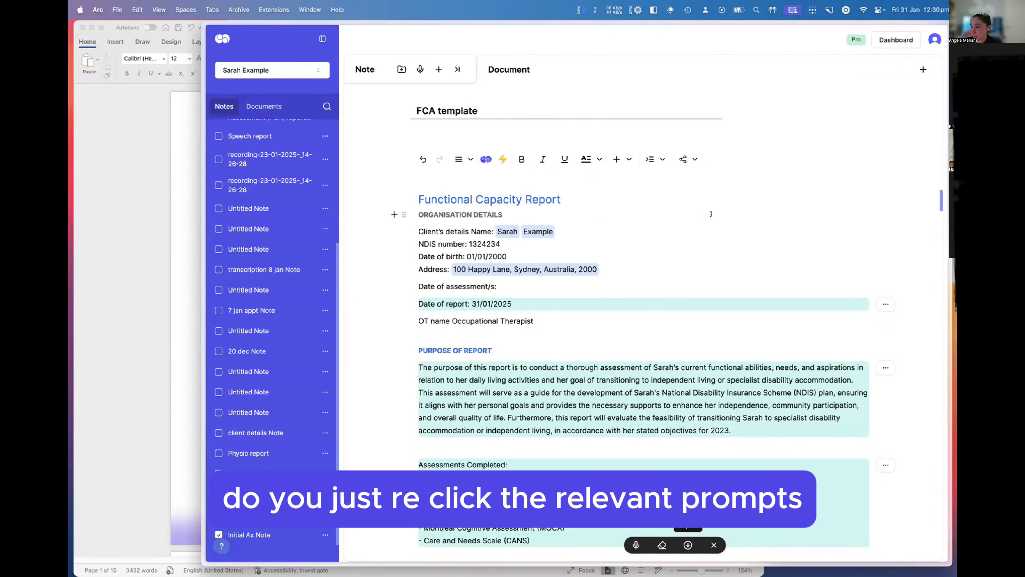
scroll(598, 456, down, 3)
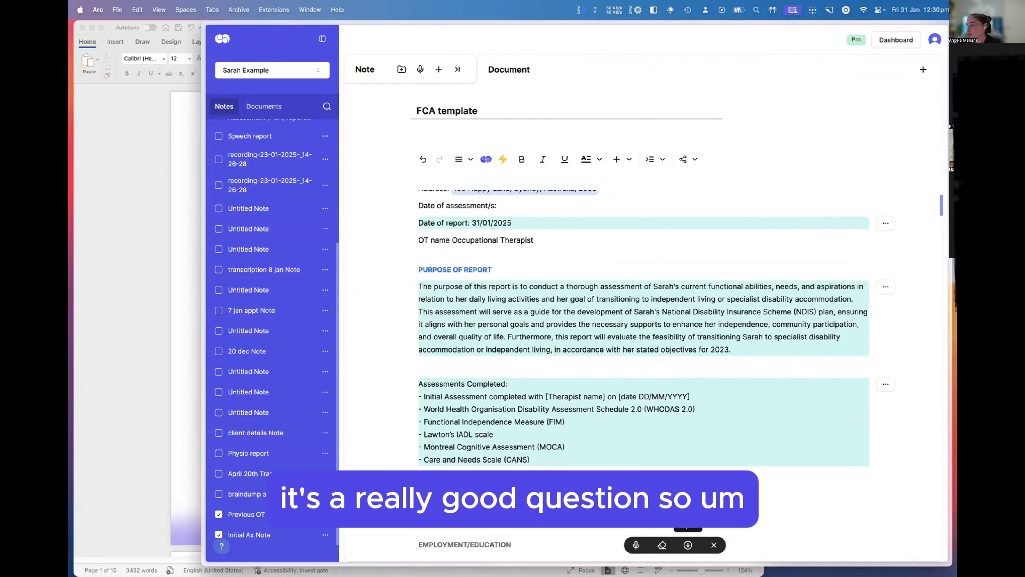
click(253, 454)
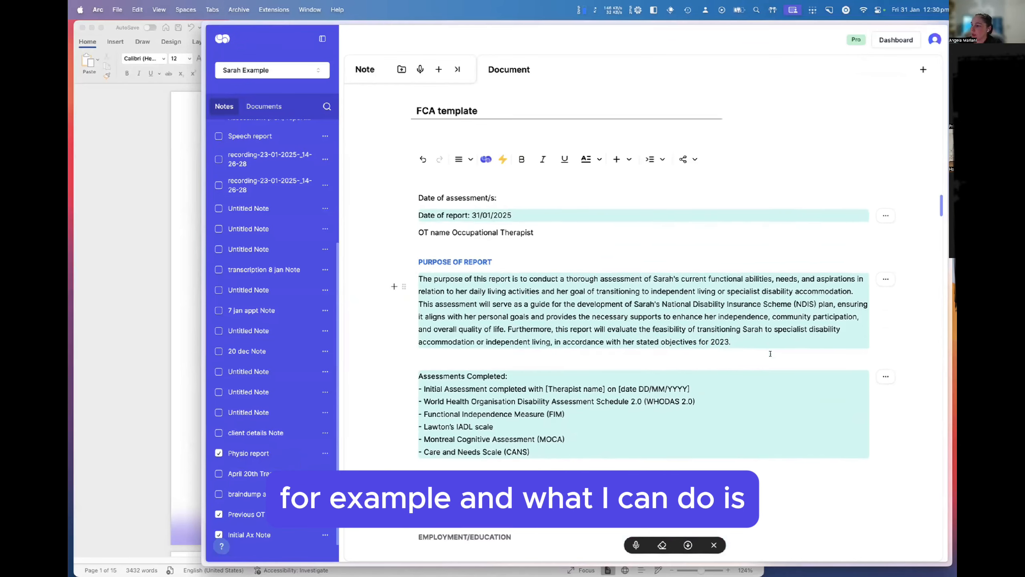
Revert the generated Assessments Completed section of the report to its original prompt
scroll(503, 248, down, 2)
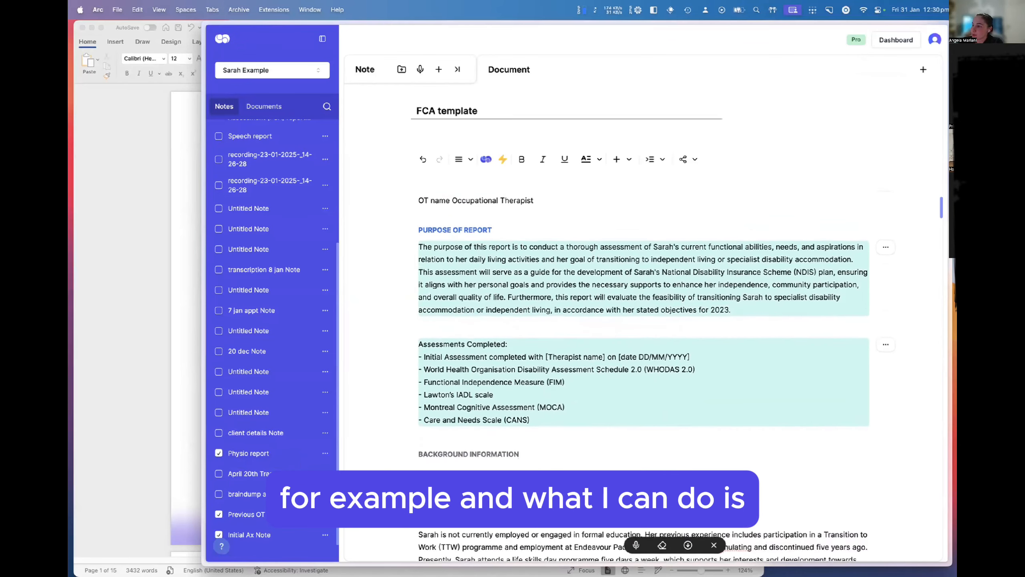
scroll(734, 302, down, 10)
scroll(646, 343, up, 5)
scroll(646, 343, down, 20)
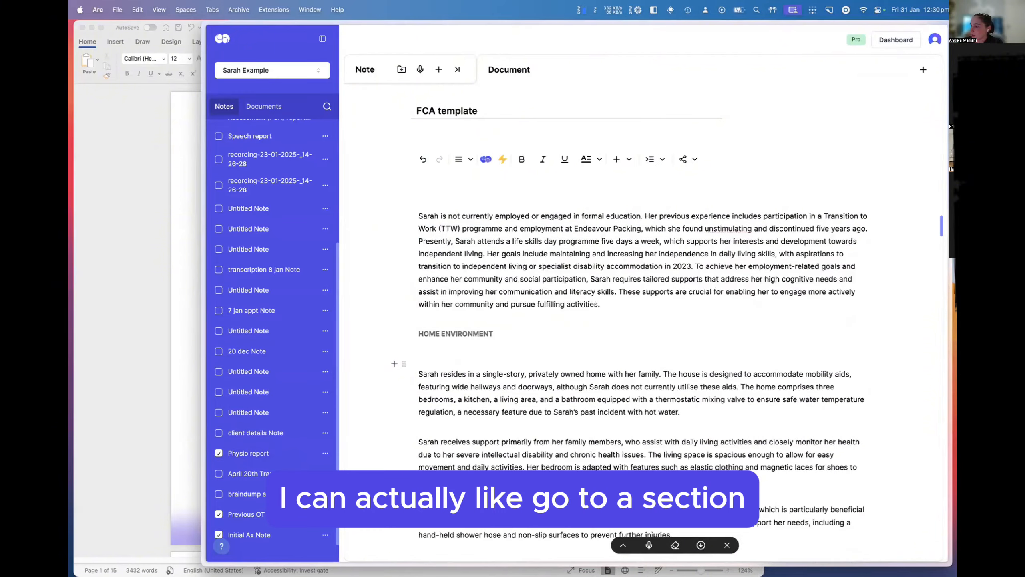
scroll(647, 344, up, 20)
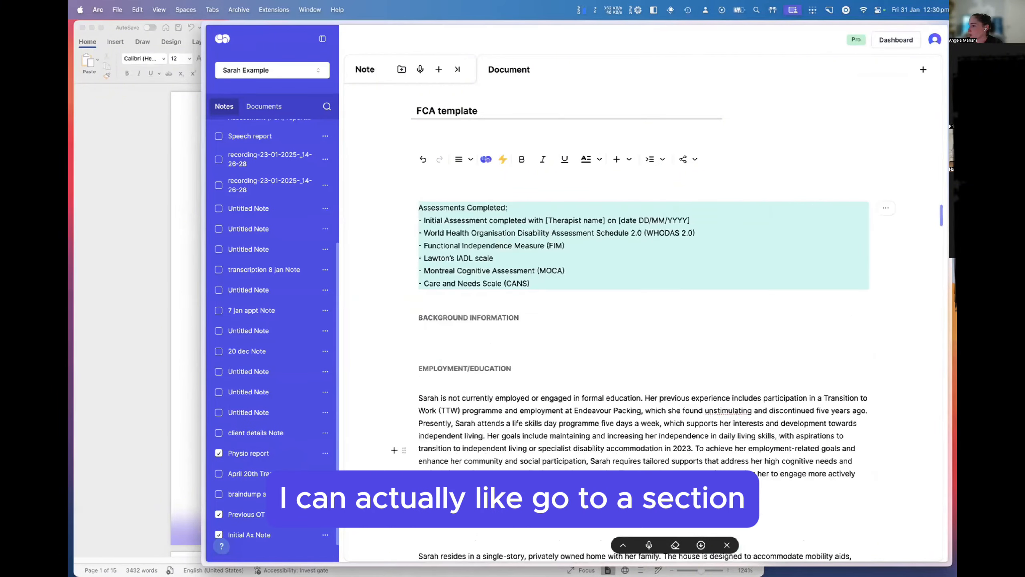
scroll(708, 333, down, 4)
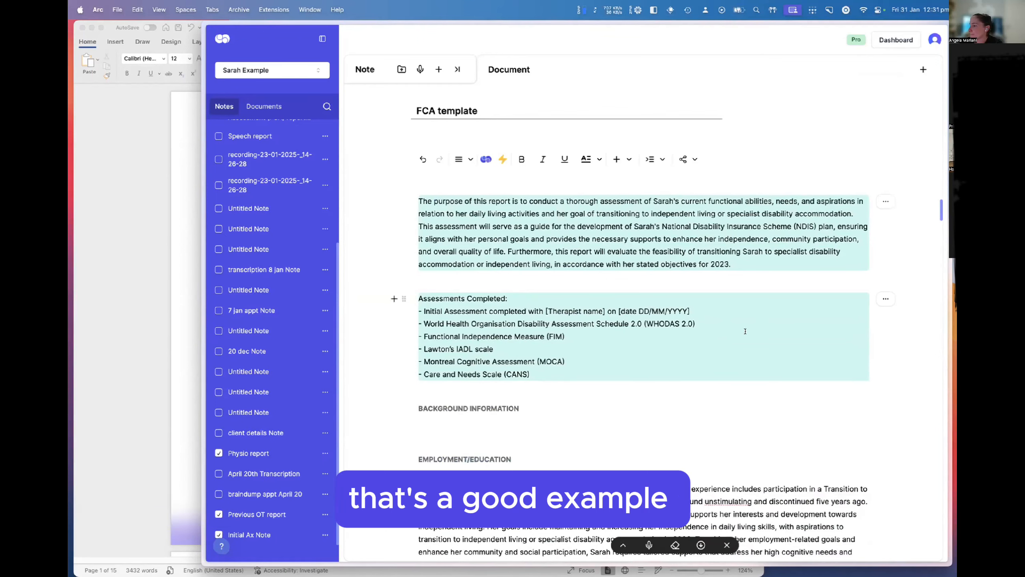
scroll(550, 362, down, 7)
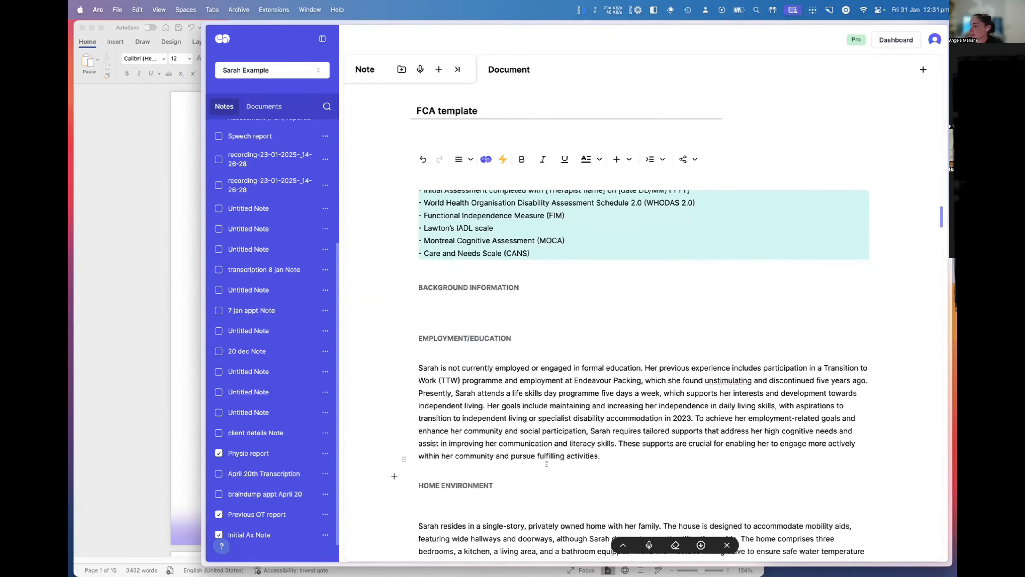
scroll(655, 324, up, 10)
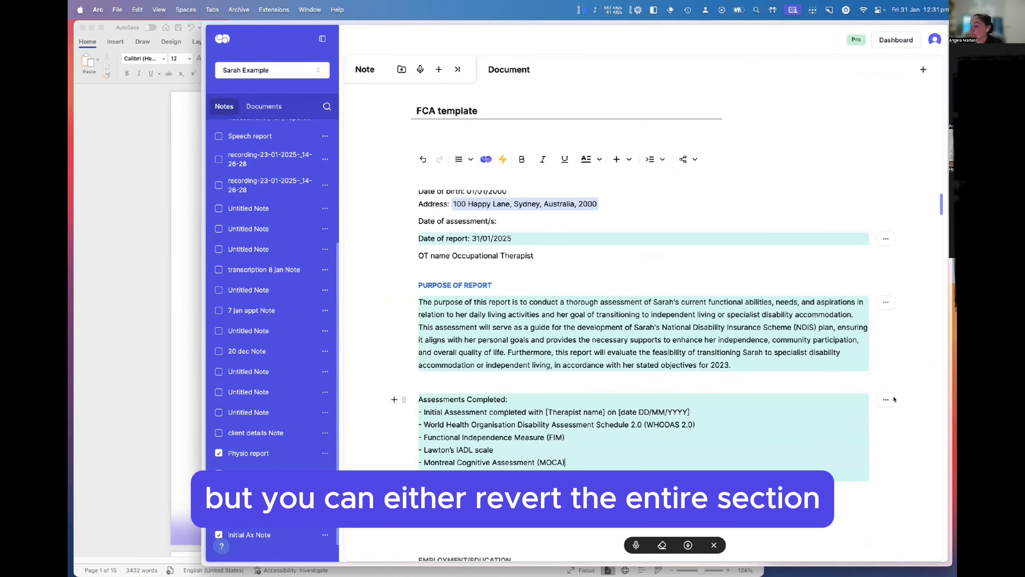
mouse_move(887, 400)
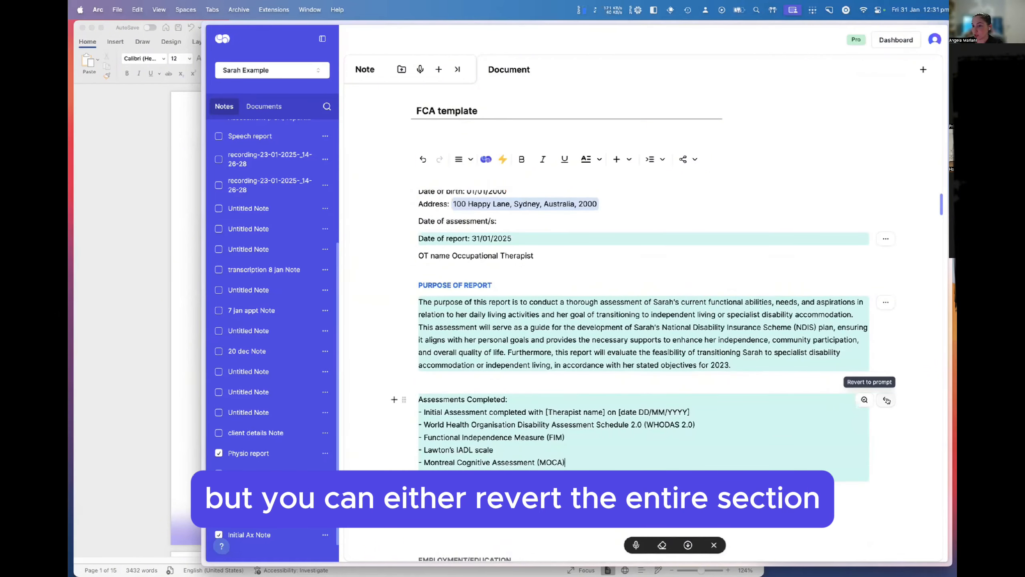
click(887, 400)
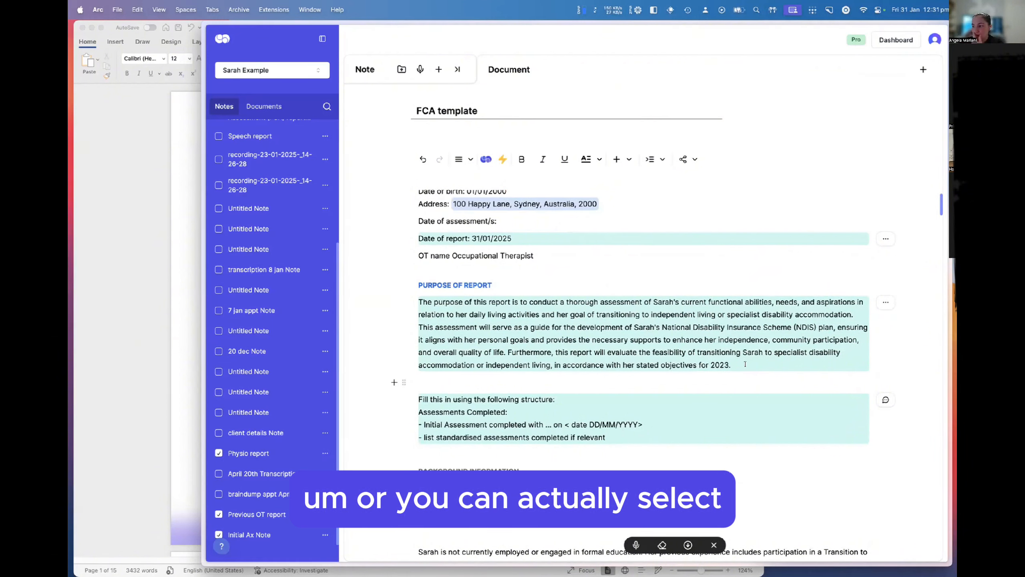
With the Purpose of Report paragraph selected, leave only the Physio report source ticked and open the AI edit instructions, closing them unused
drag(732, 365, 414, 301)
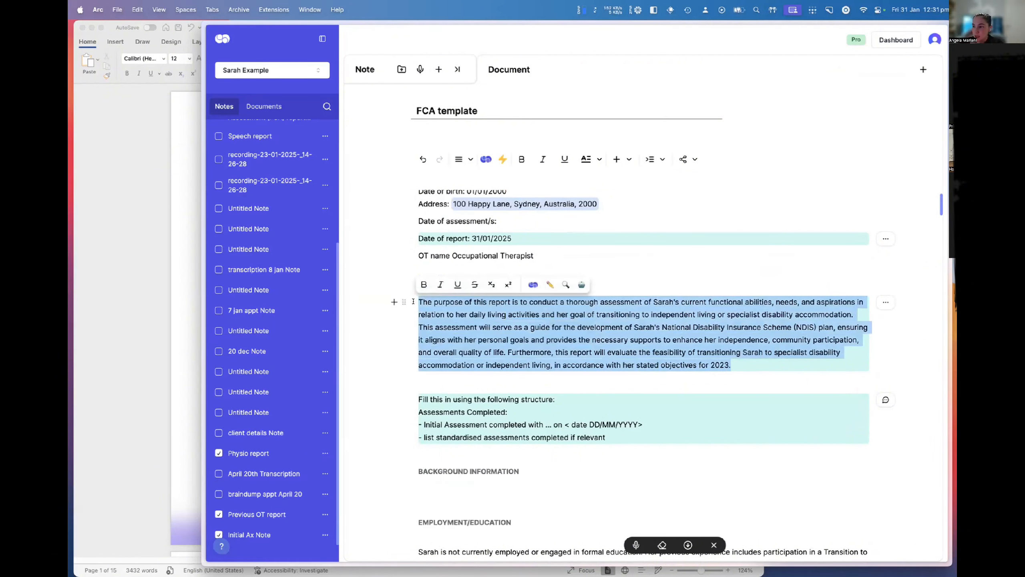
click(745, 356)
drag(732, 365, 418, 301)
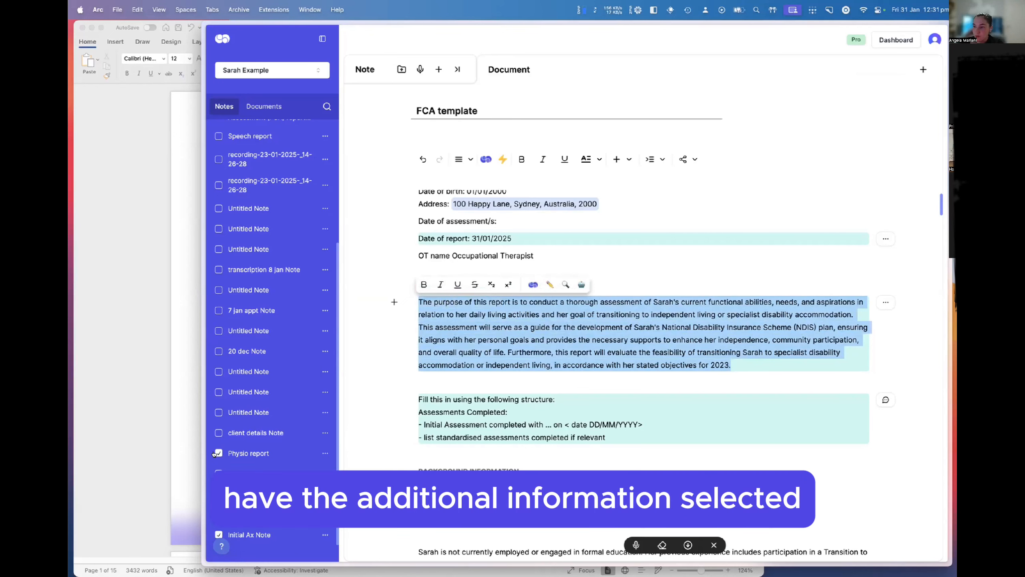
click(218, 534)
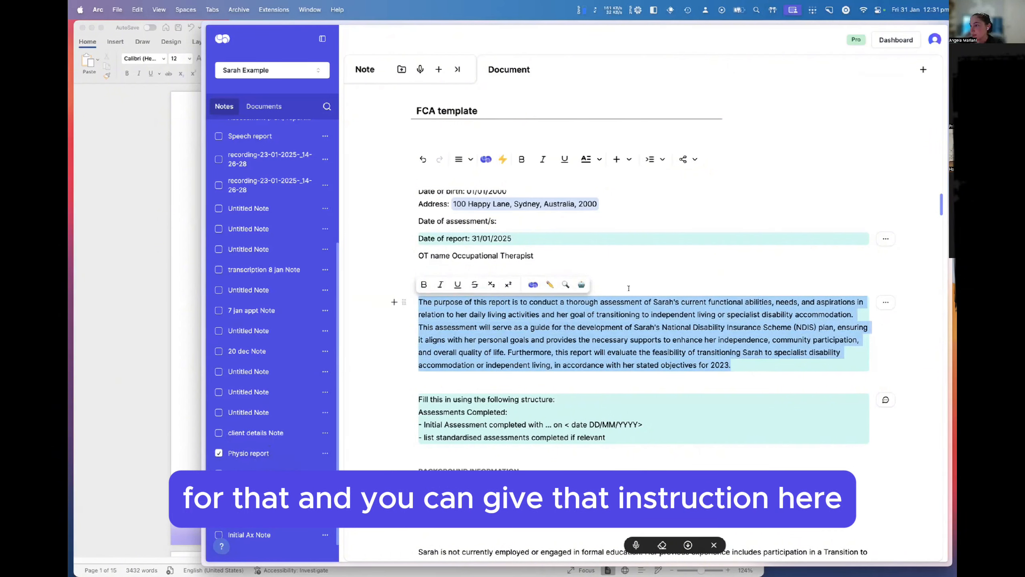
click(549, 286)
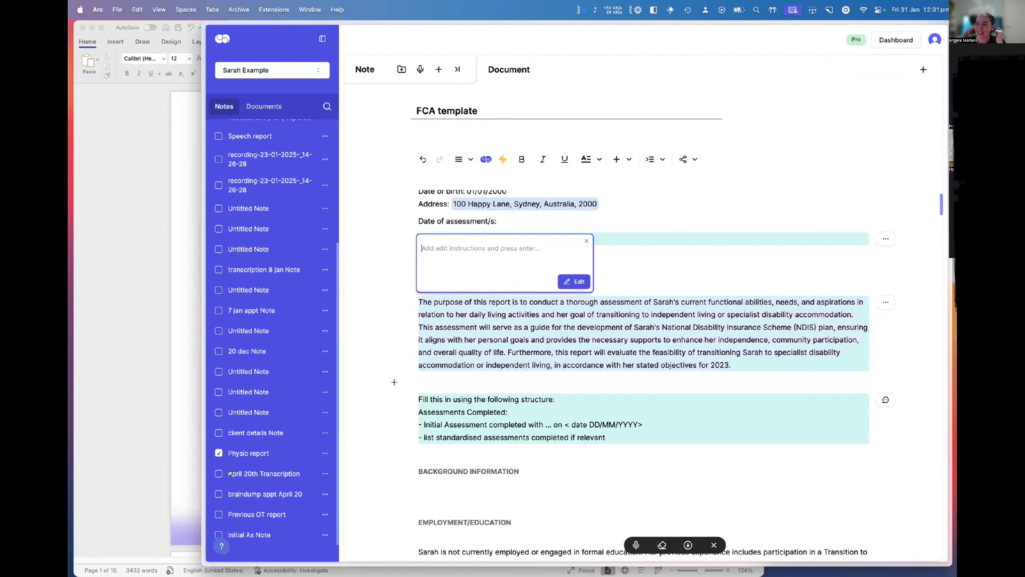
click(487, 252)
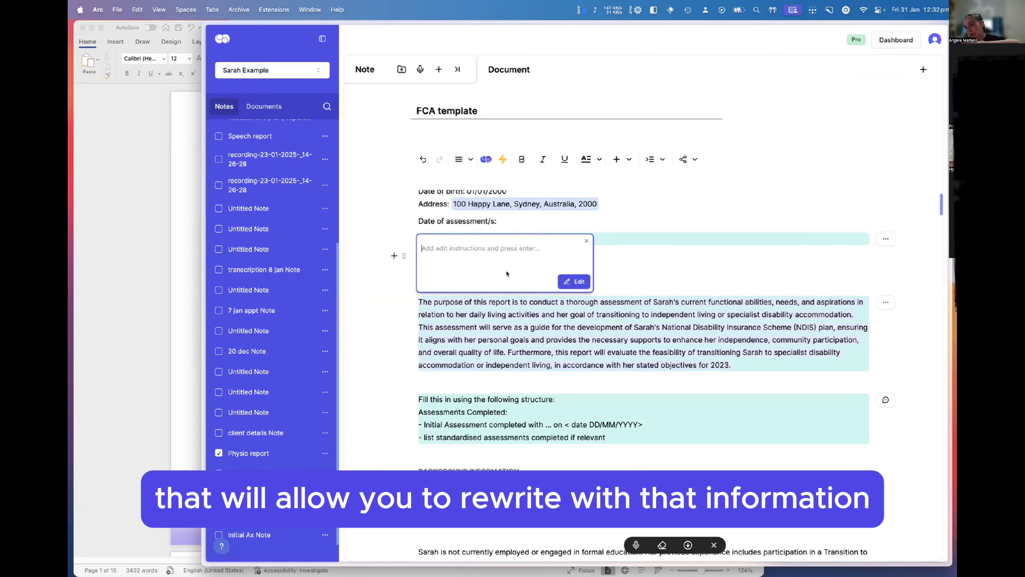
click(586, 241)
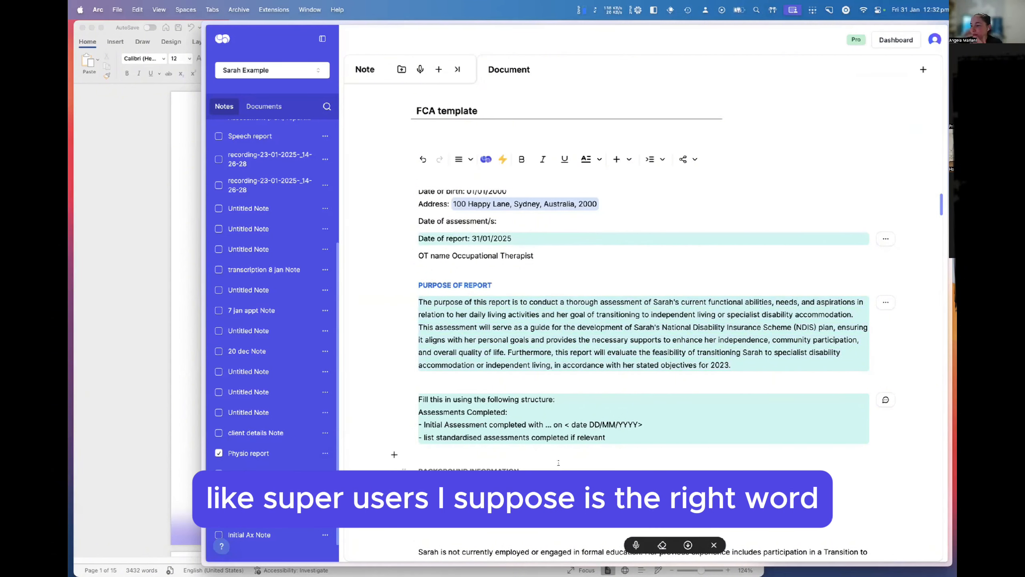
Turn the Assessments Completed prompt into plain text and restore it as a prompt block
double_click(591, 437)
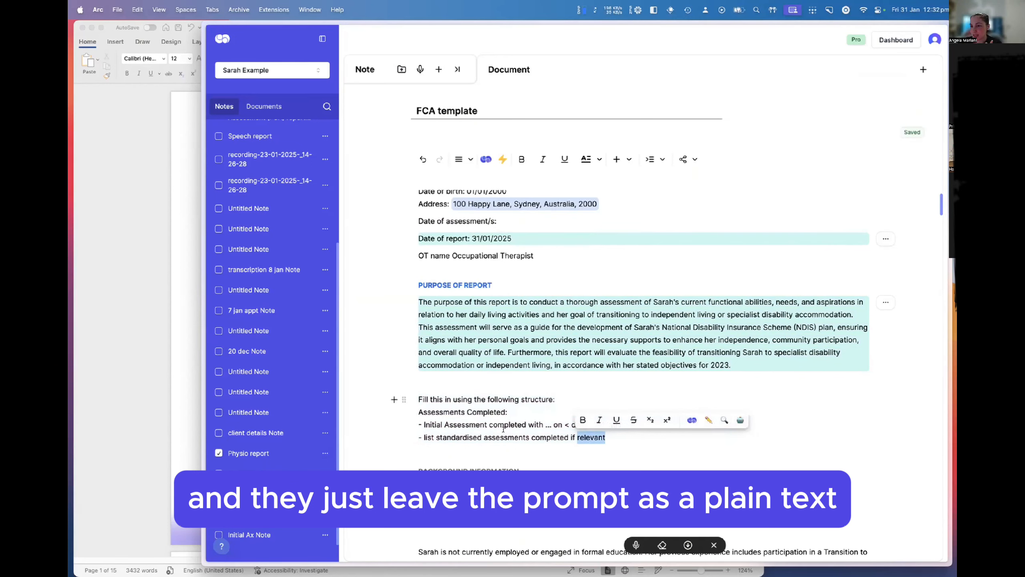
click(470, 427)
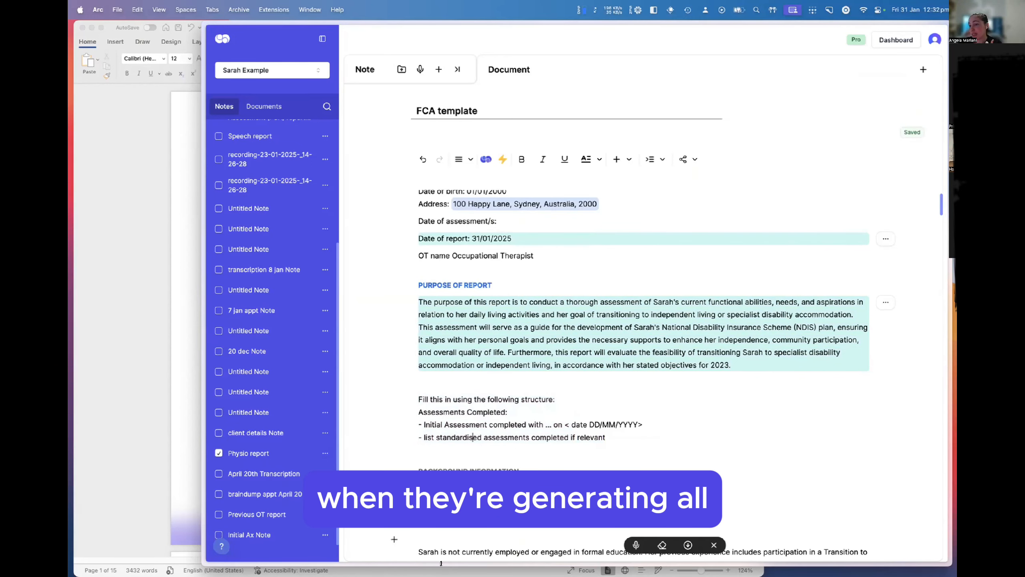
double_click(460, 436)
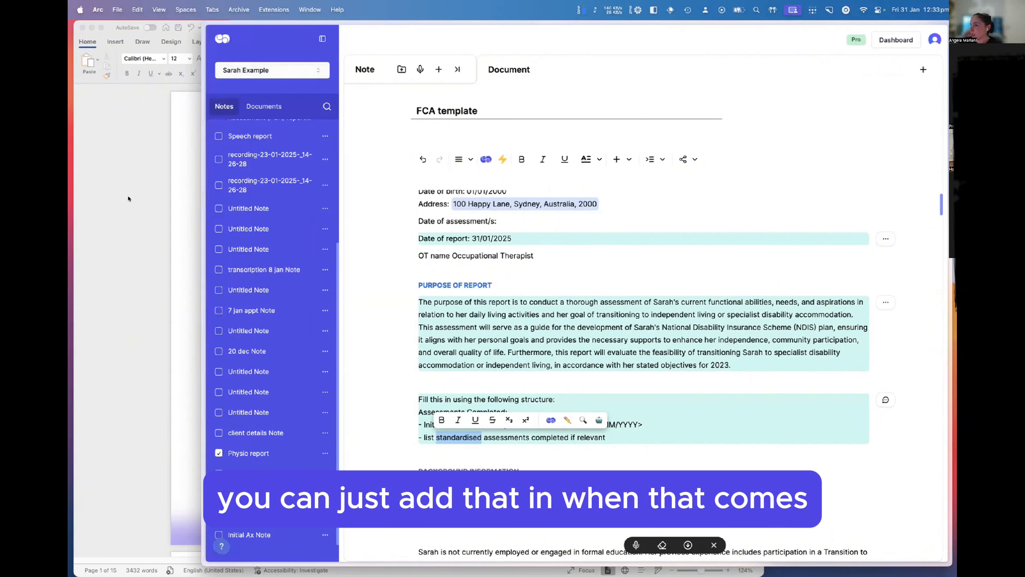
Switch to Word and compare the formatting of the original sample report with that of the exported report
click(138, 156)
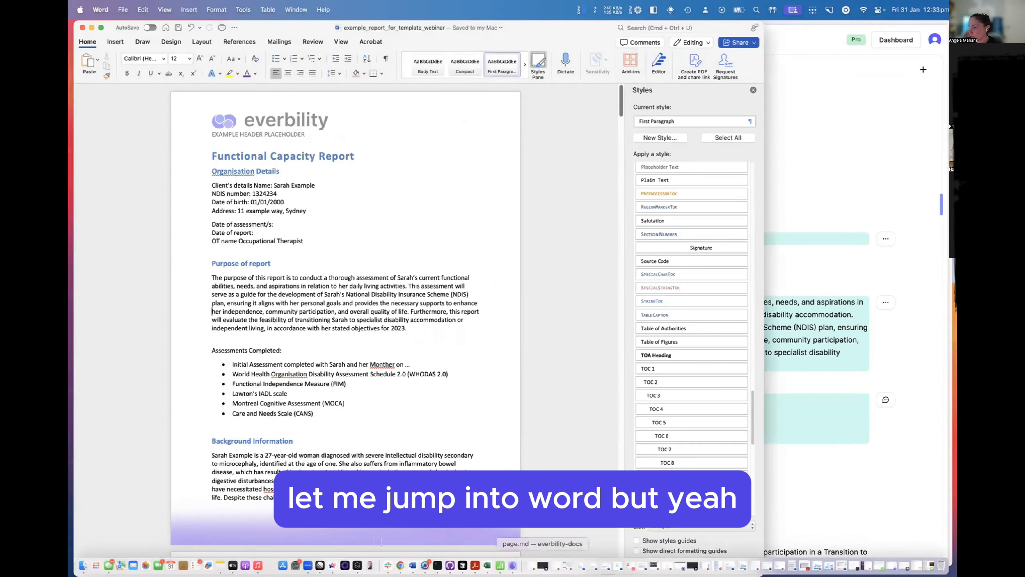
click(411, 566)
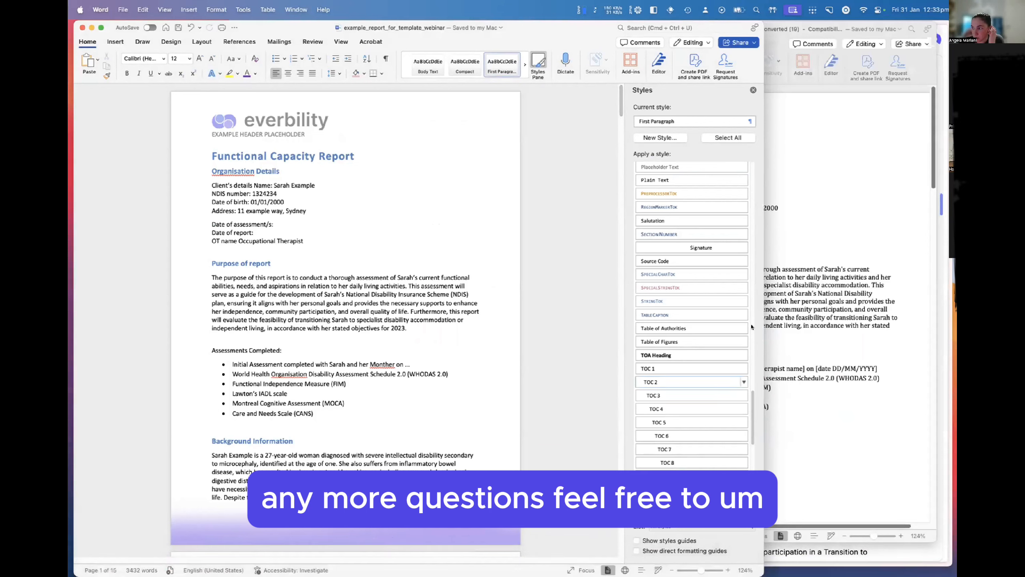
click(852, 225)
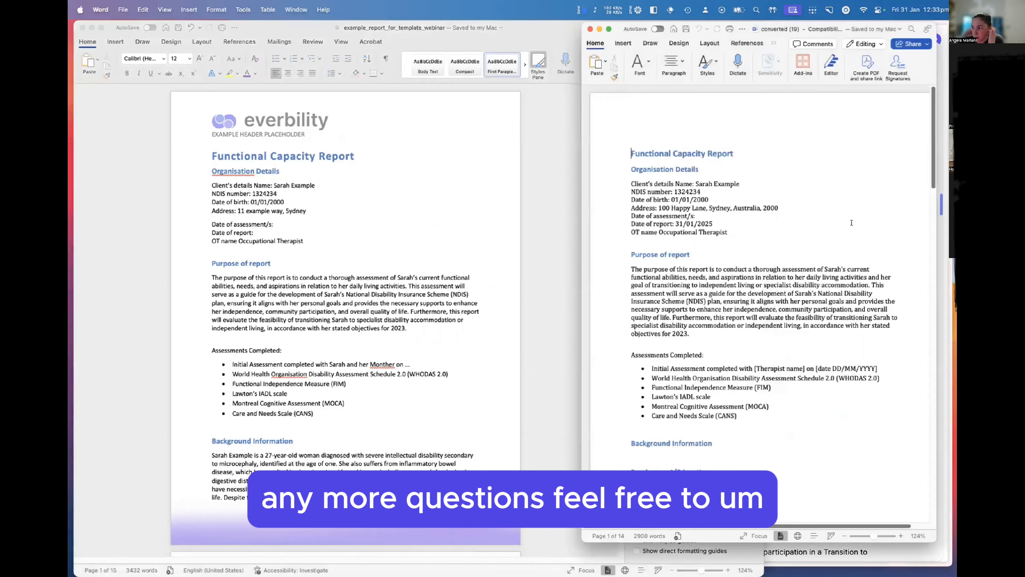
click(382, 222)
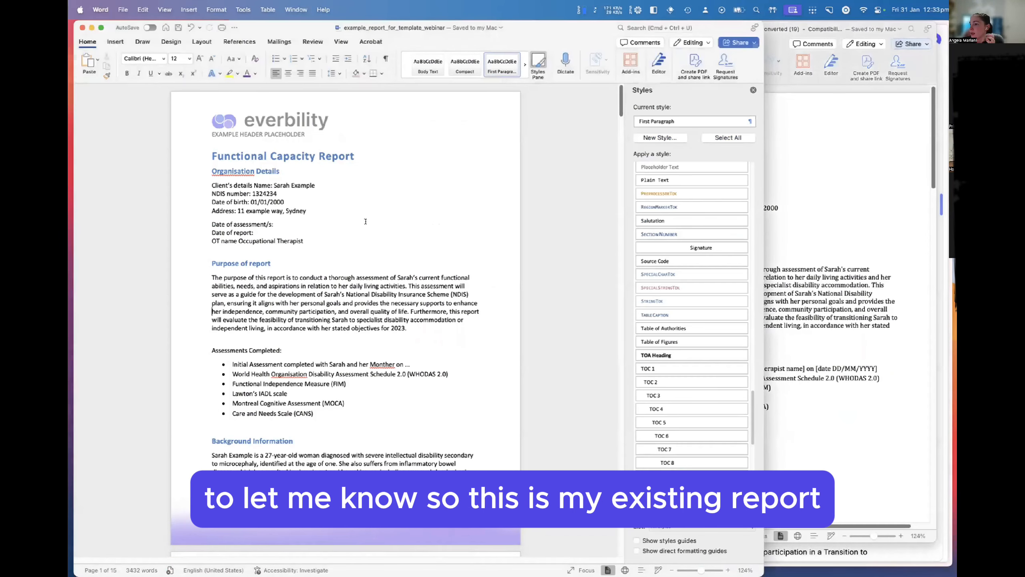
click(321, 234)
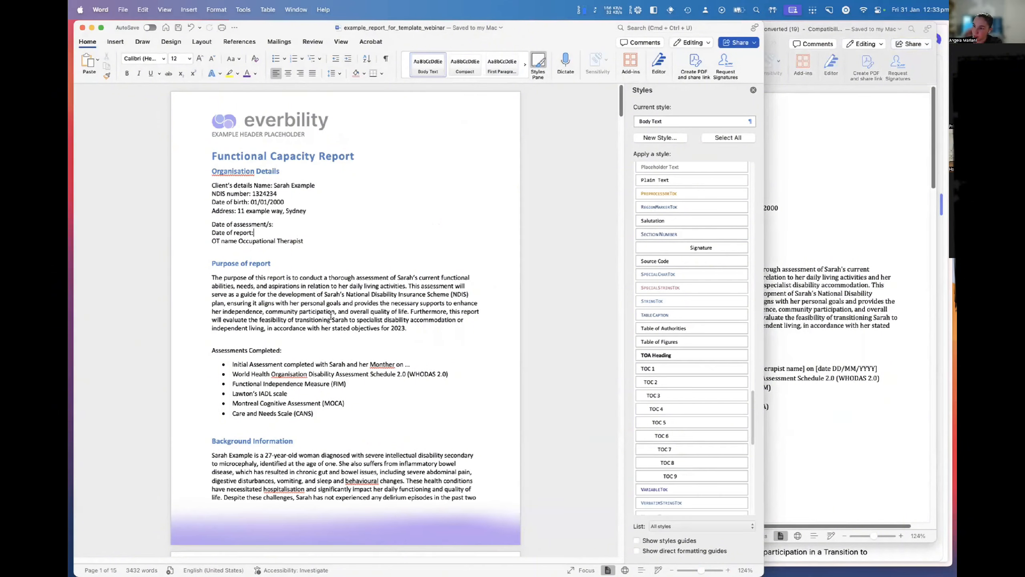
click(325, 333)
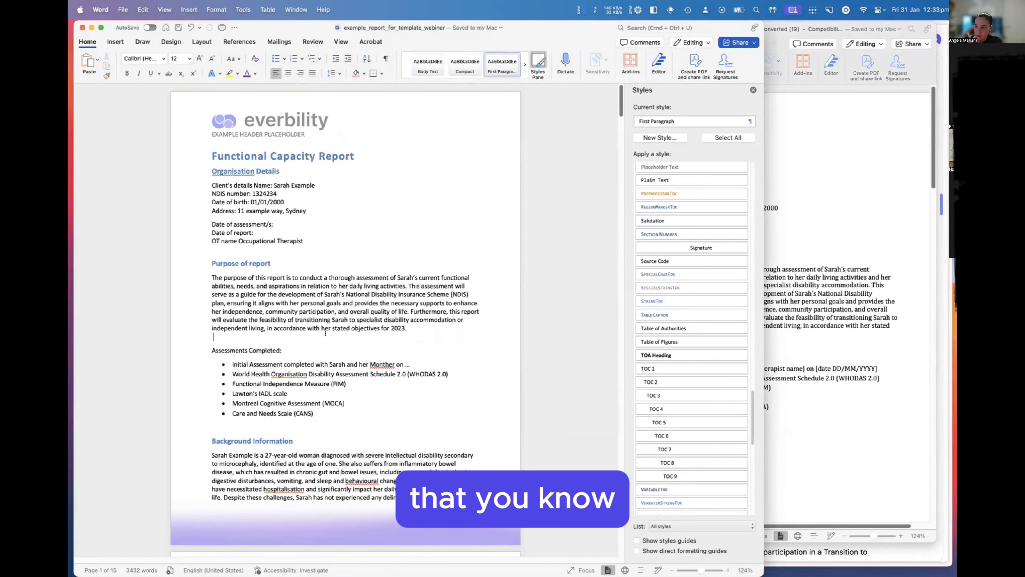
click(826, 278)
key(super+a)
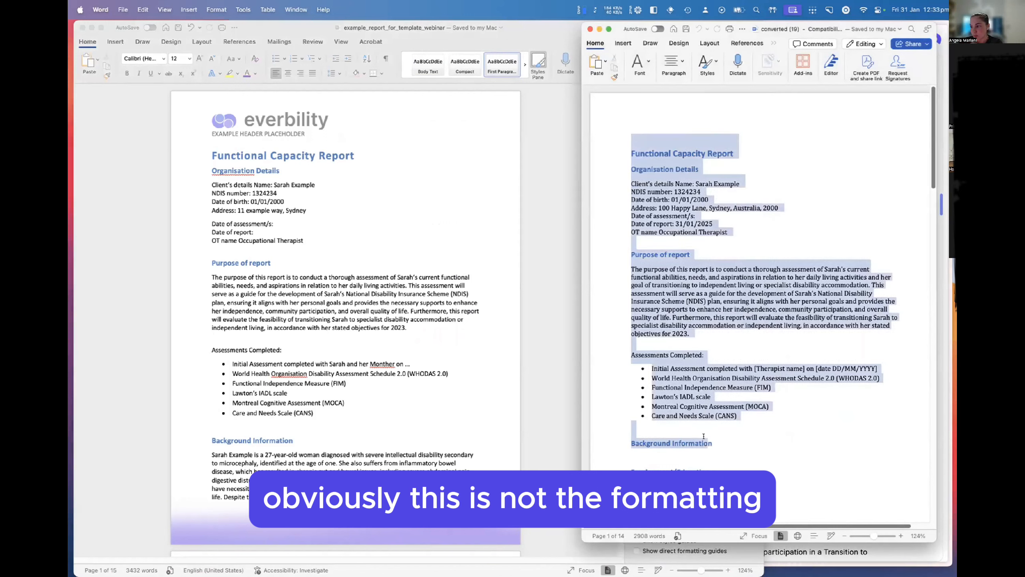
click(649, 382)
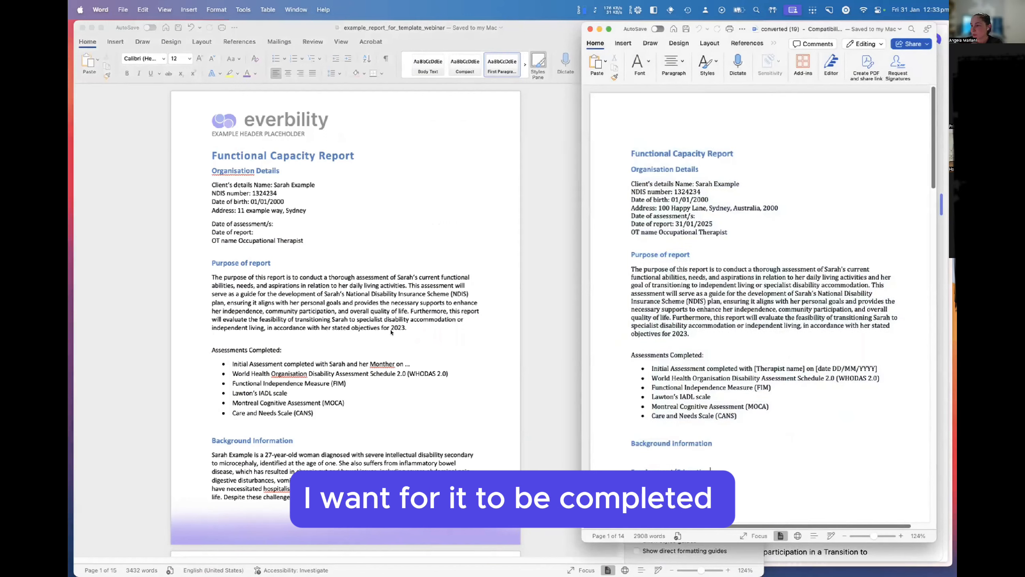
Check the original report's page headers and styling down to the Mobility table, placing the cursor in the table's header row
click(294, 214)
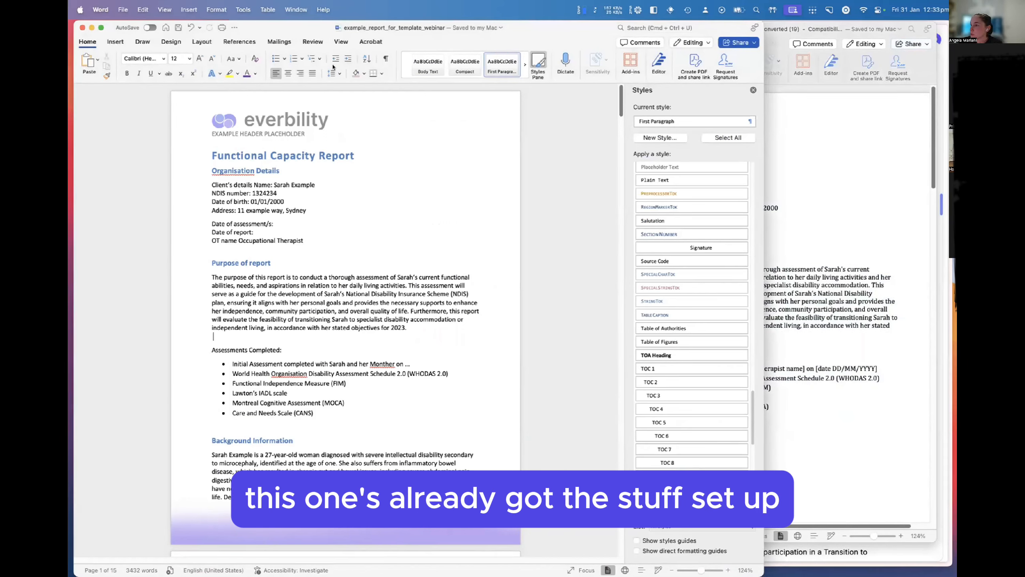
scroll(315, 420, down, 15)
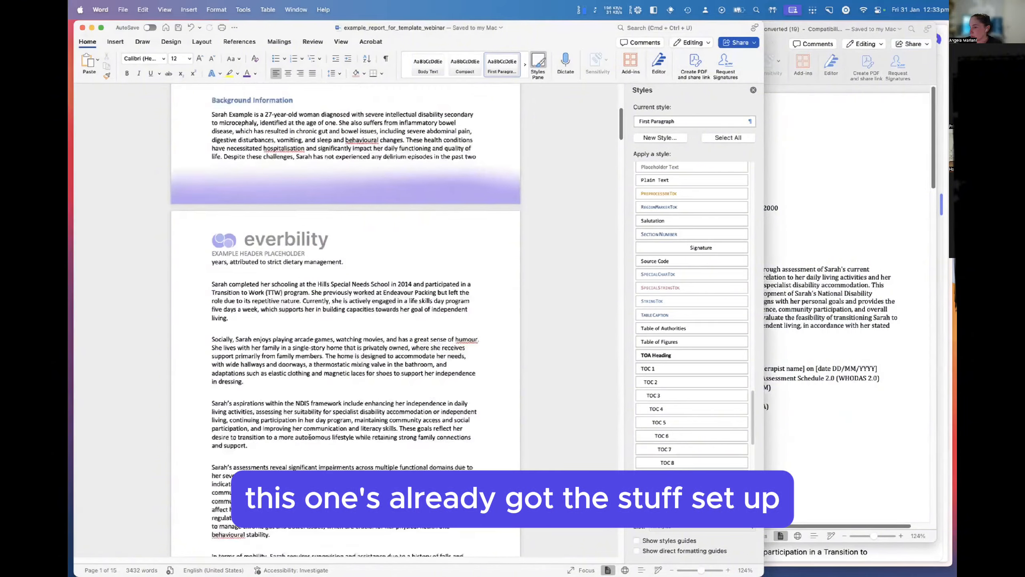
scroll(310, 437, down, 20)
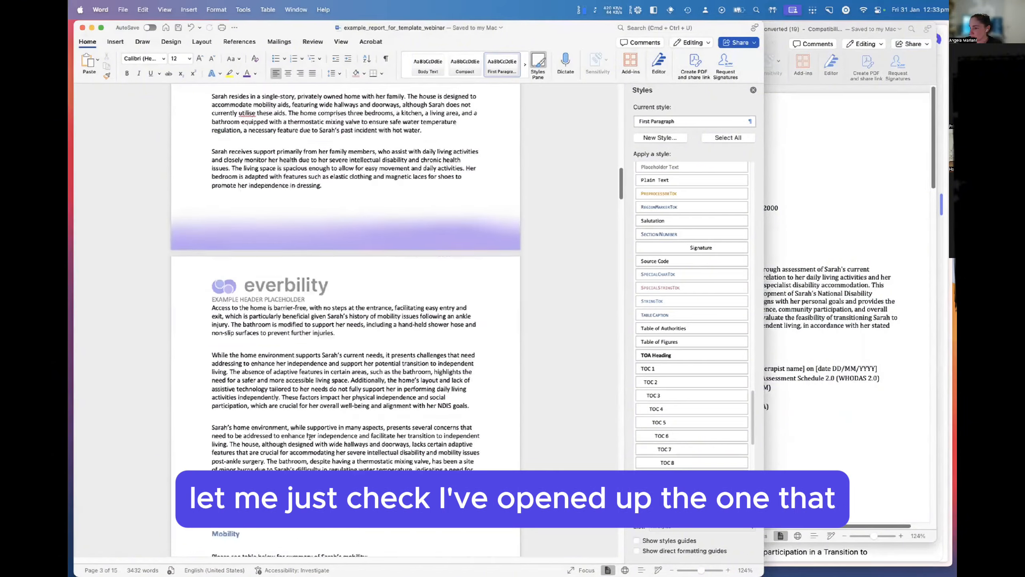
click(304, 352)
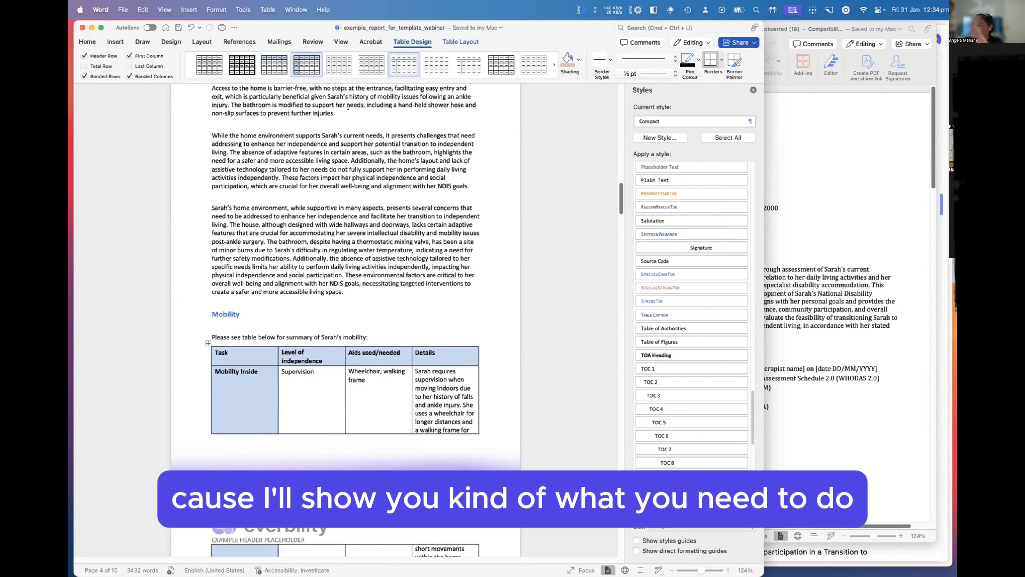
Save the sample report as a Word template (.dotx) named example_template_for_template_webinar in the Templates folder
click(123, 9)
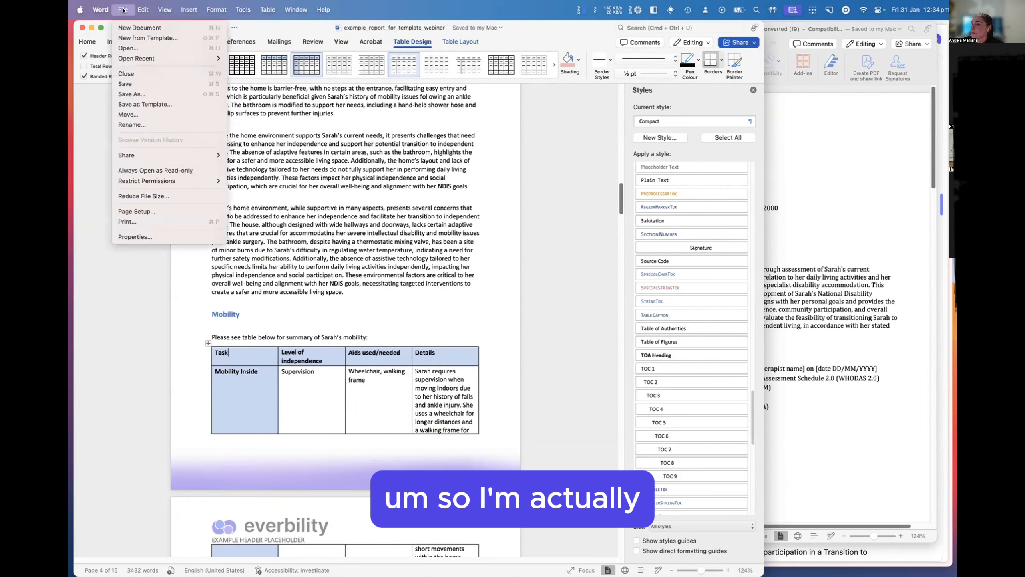
click(146, 105)
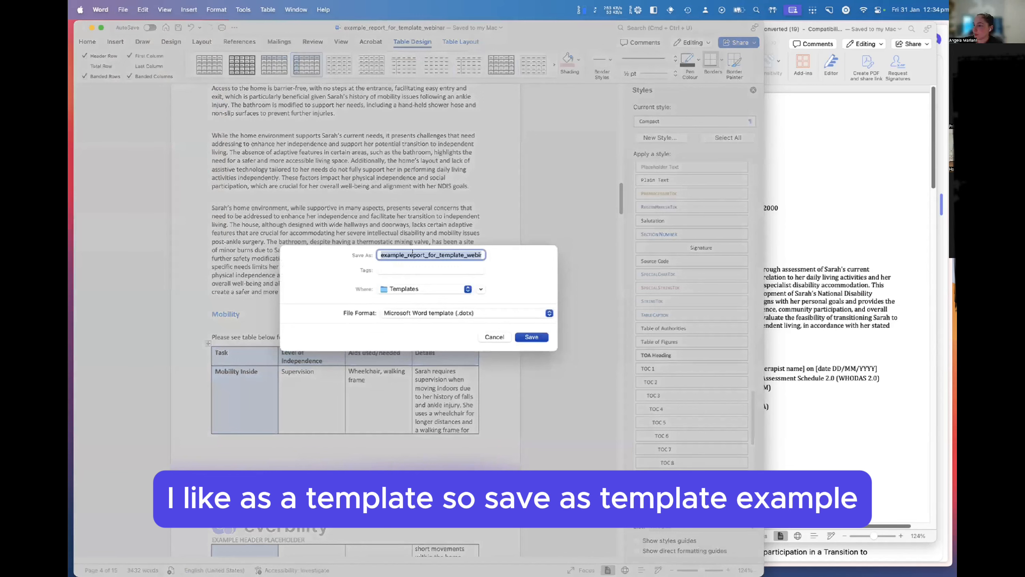
click(415, 254)
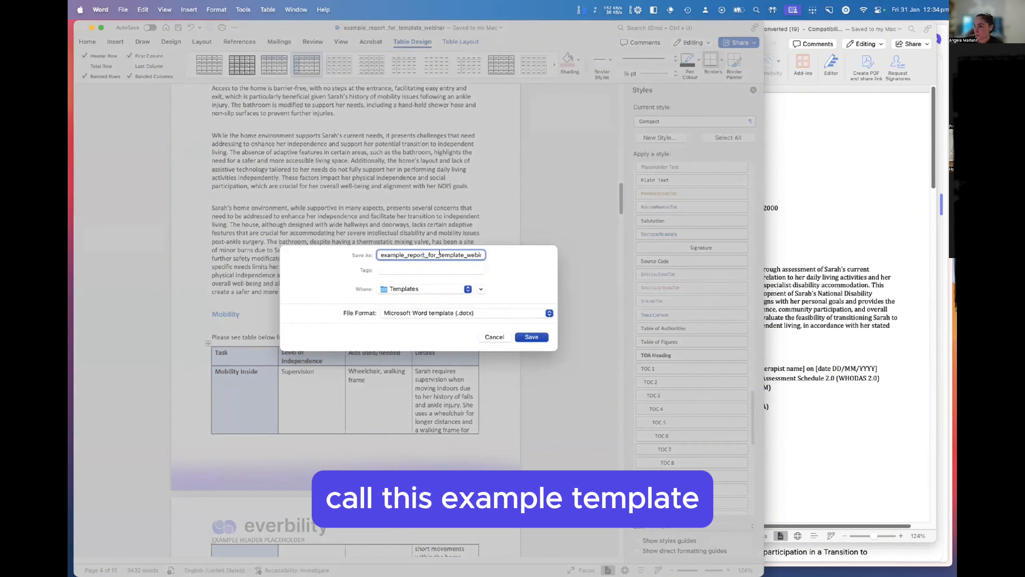
key(Delete)
key(Delete)
key(BackSpace)
key(BackSpace)
key(BackSpace)
key(Right)
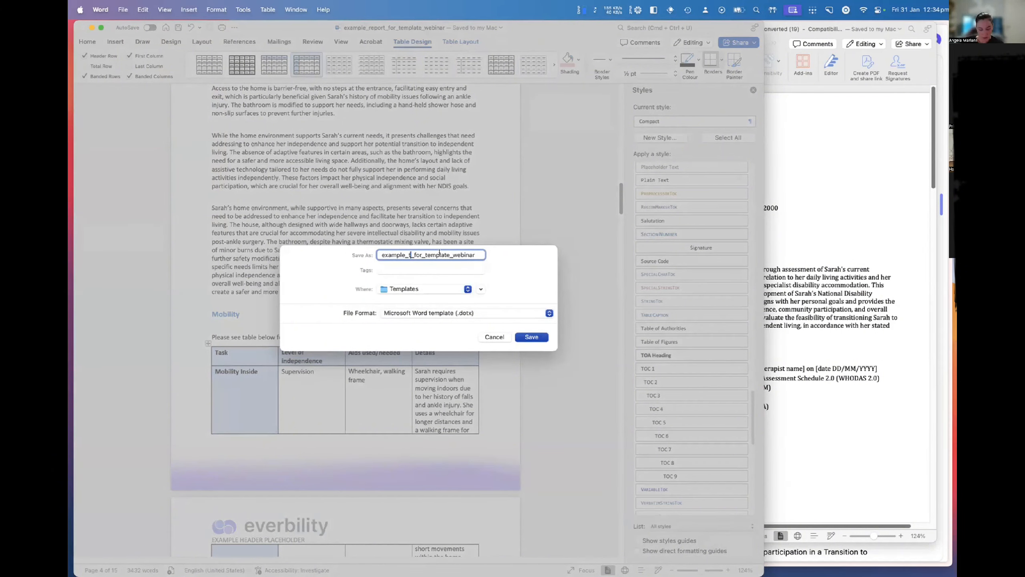
text(emplate)
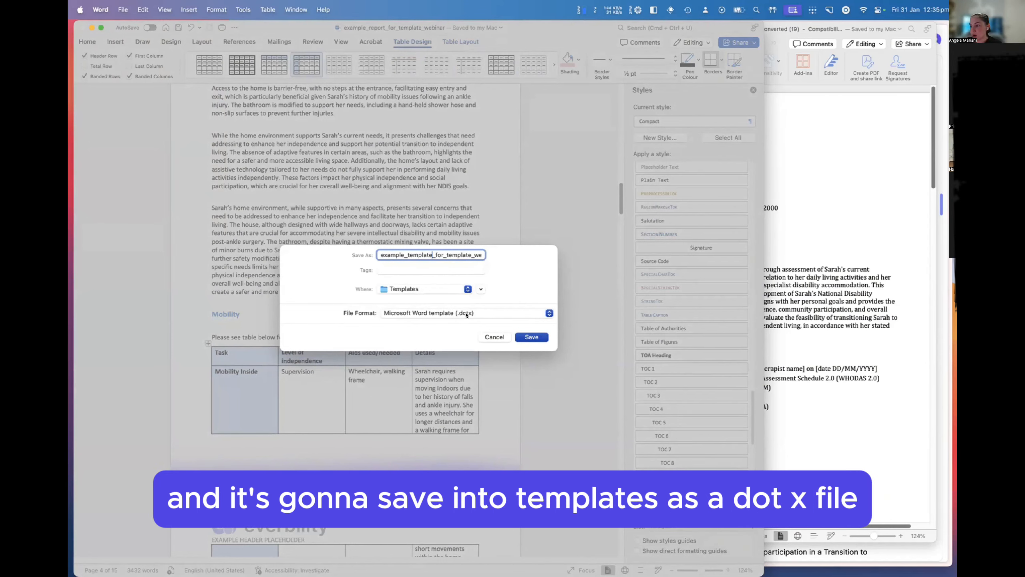
click(532, 337)
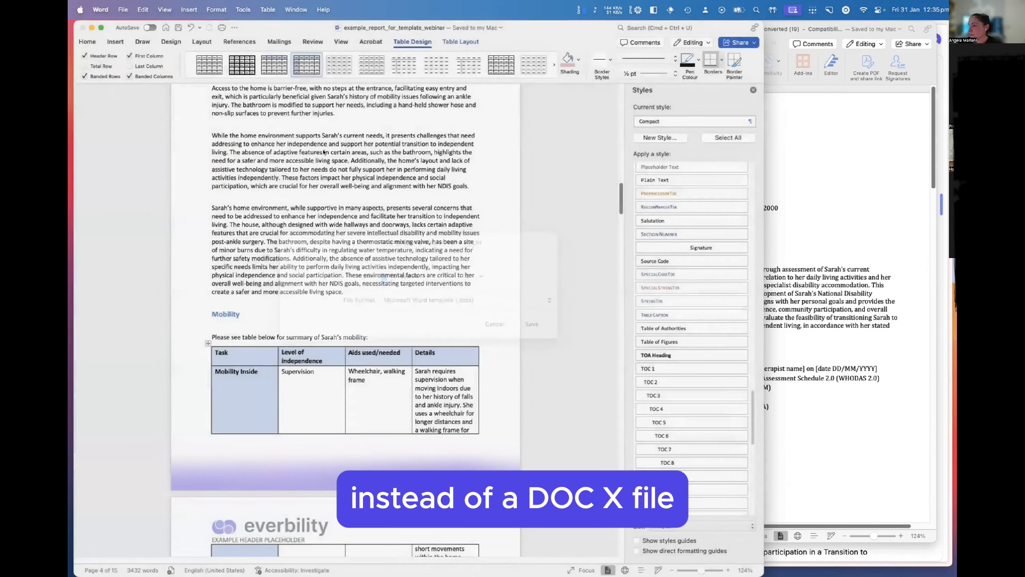
Colour the Functional Capacity Report title on the first page purple
click(325, 227)
scroll(325, 227, up, 3)
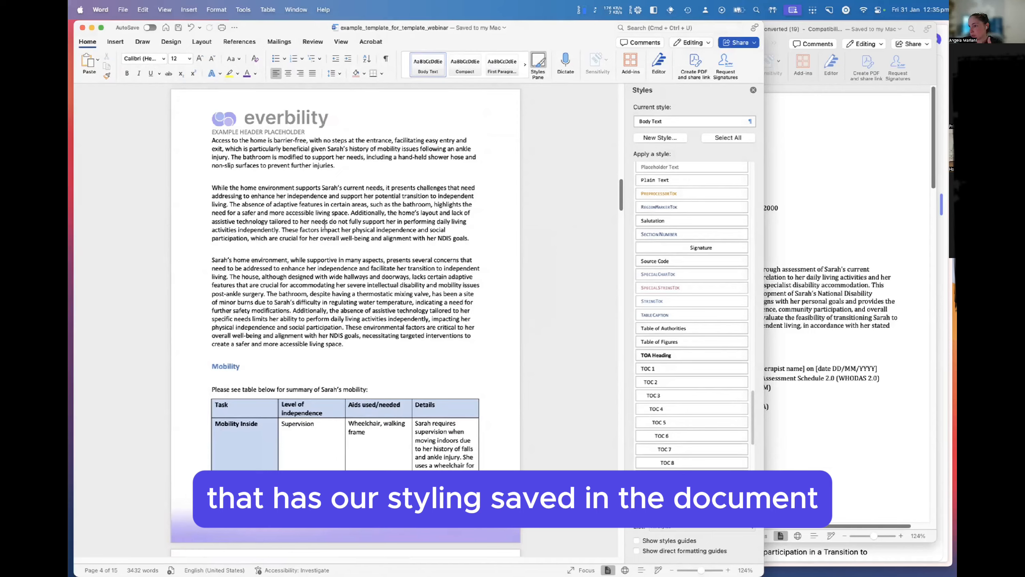
scroll(325, 227, up, 3)
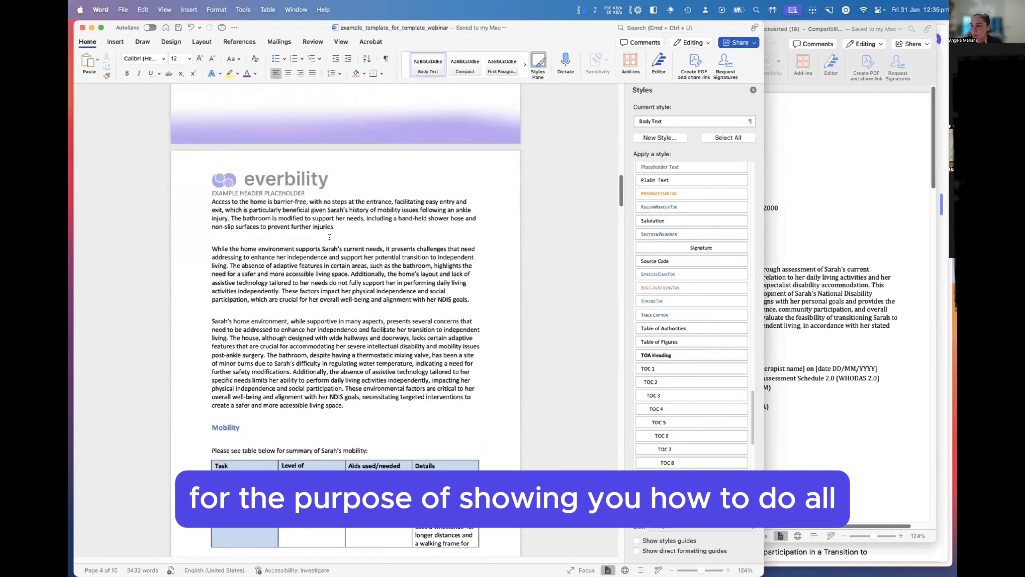
scroll(329, 237, up, 5)
drag(619, 178, 620, 98)
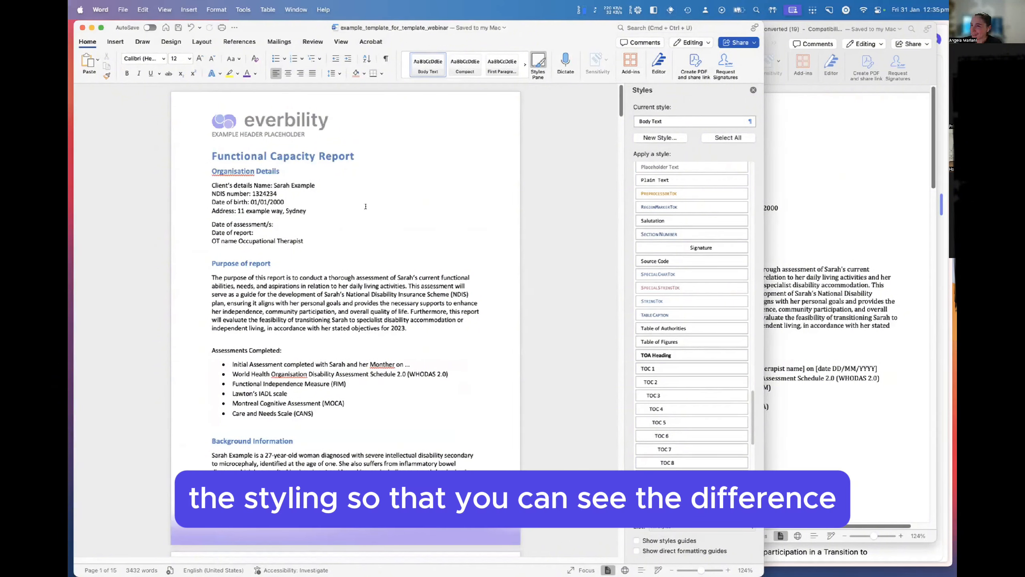
double_click(241, 155)
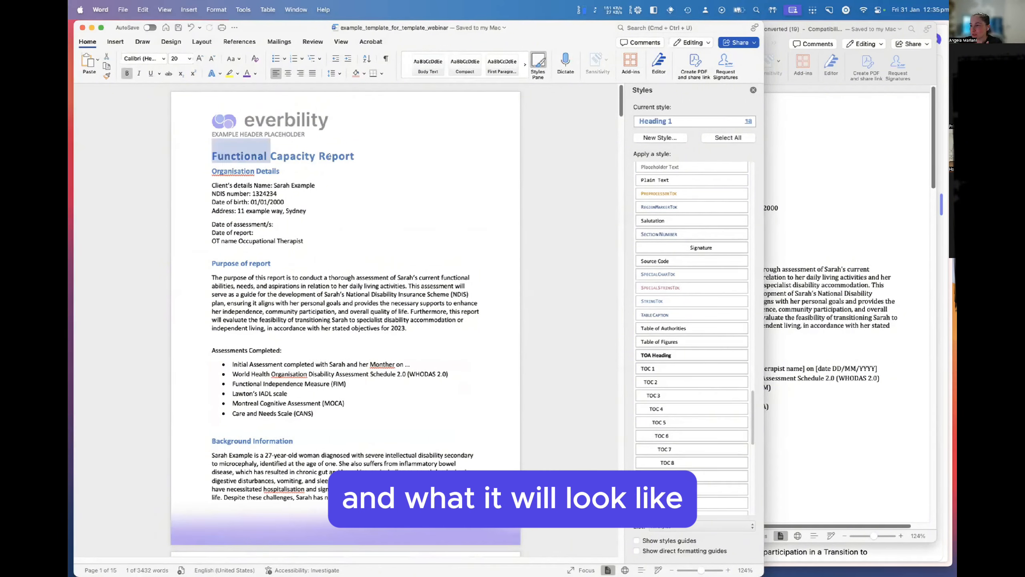
triple_click(237, 153)
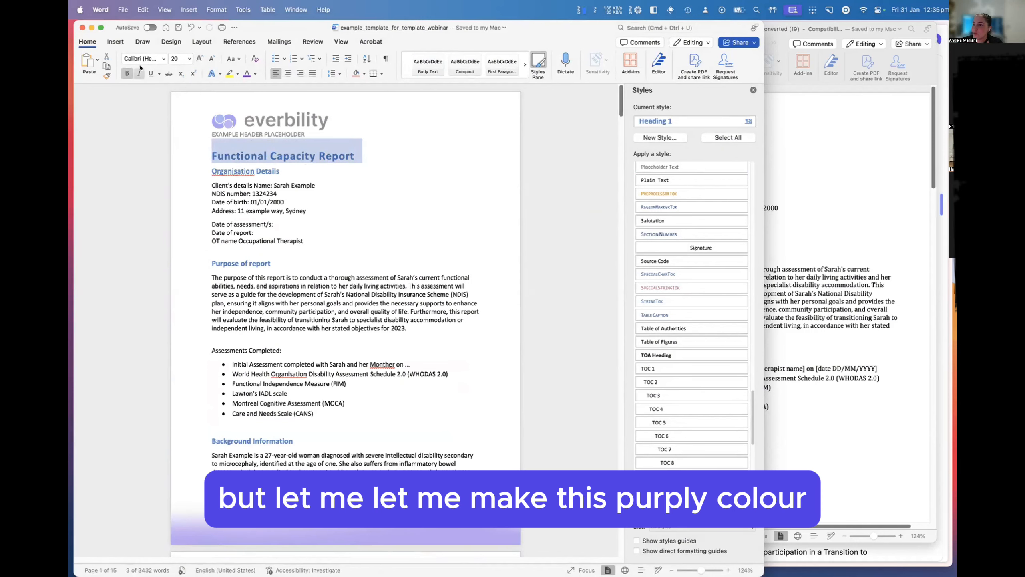
click(248, 73)
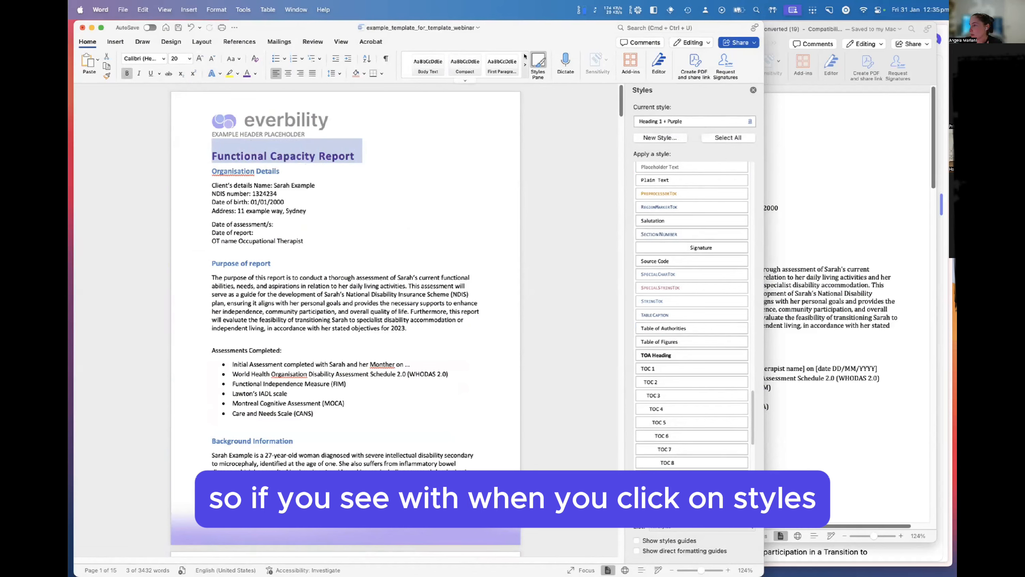
Update the Heading 1 style to match the purple report title
click(540, 60)
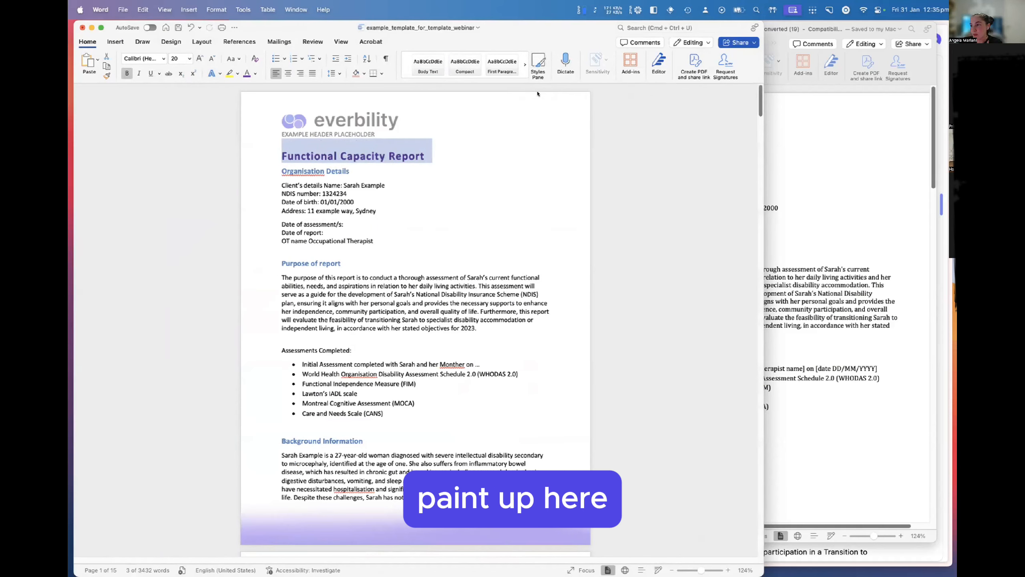
click(542, 63)
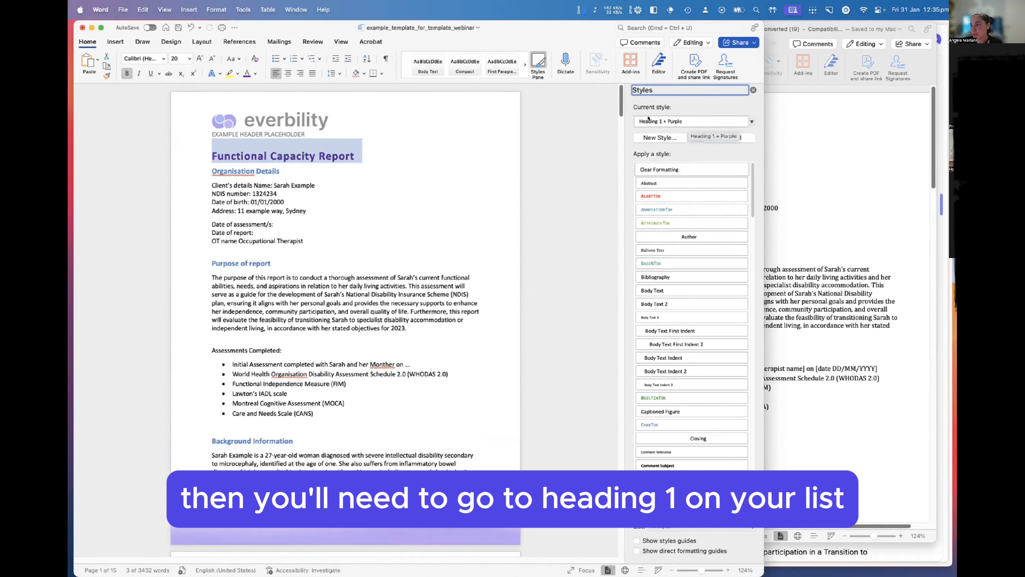
scroll(678, 440, down, 10)
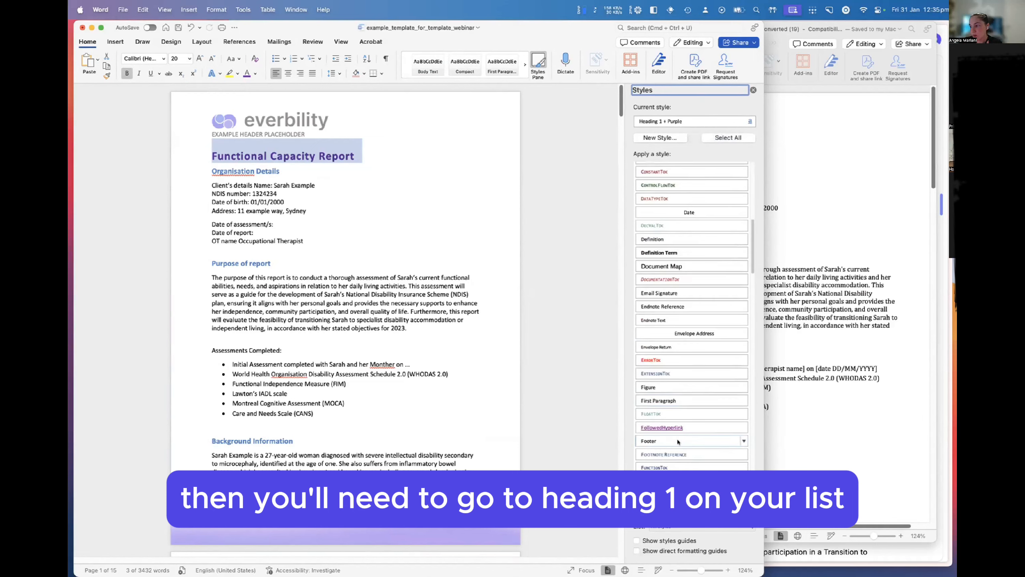
scroll(678, 441, down, 15)
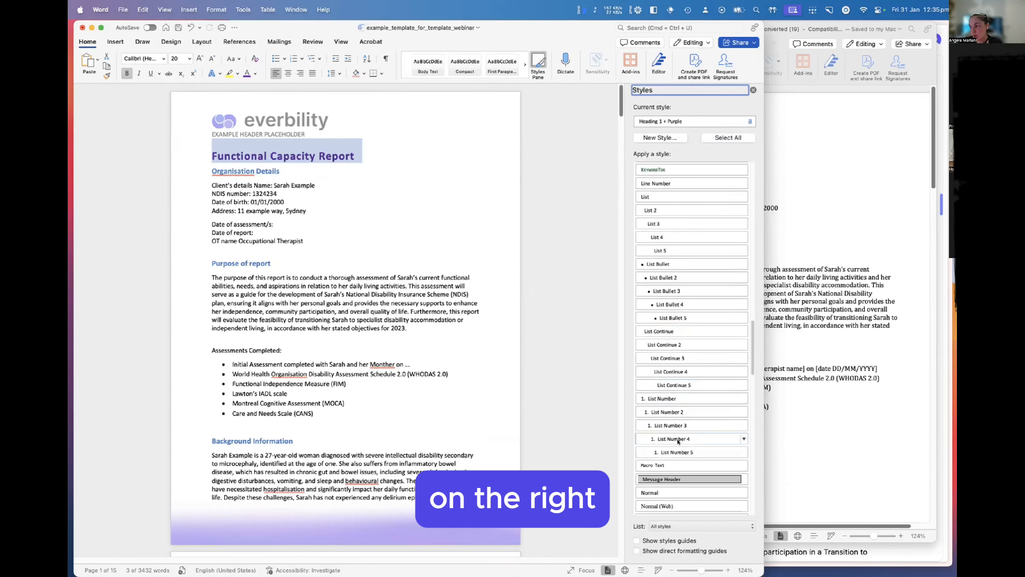
scroll(678, 441, down, 15)
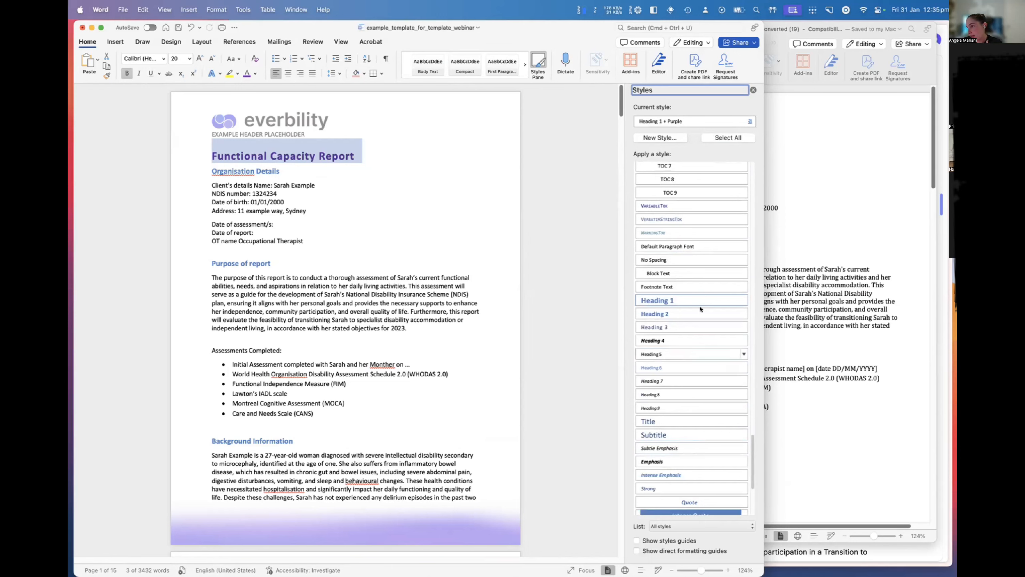
click(742, 299)
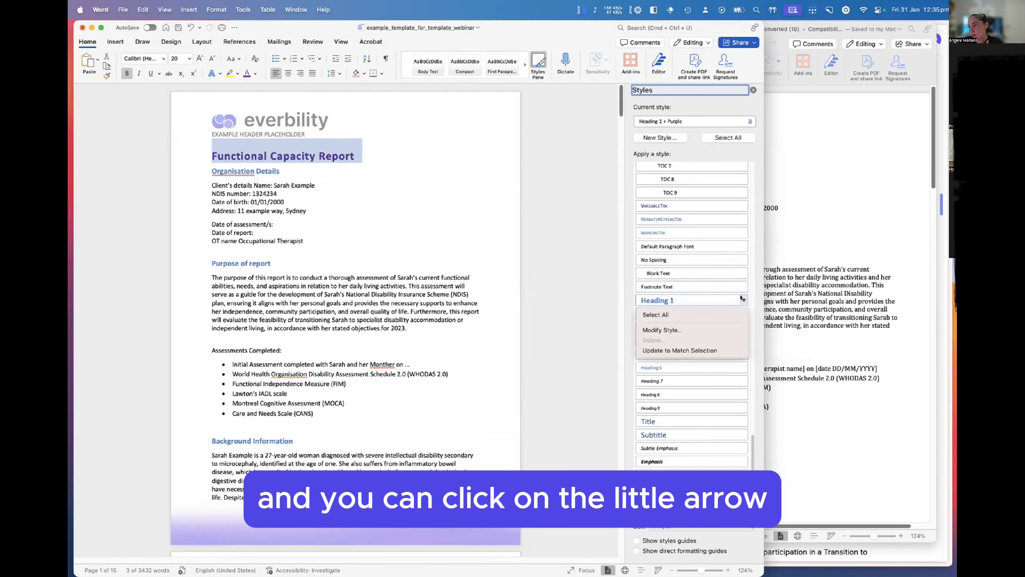
click(700, 351)
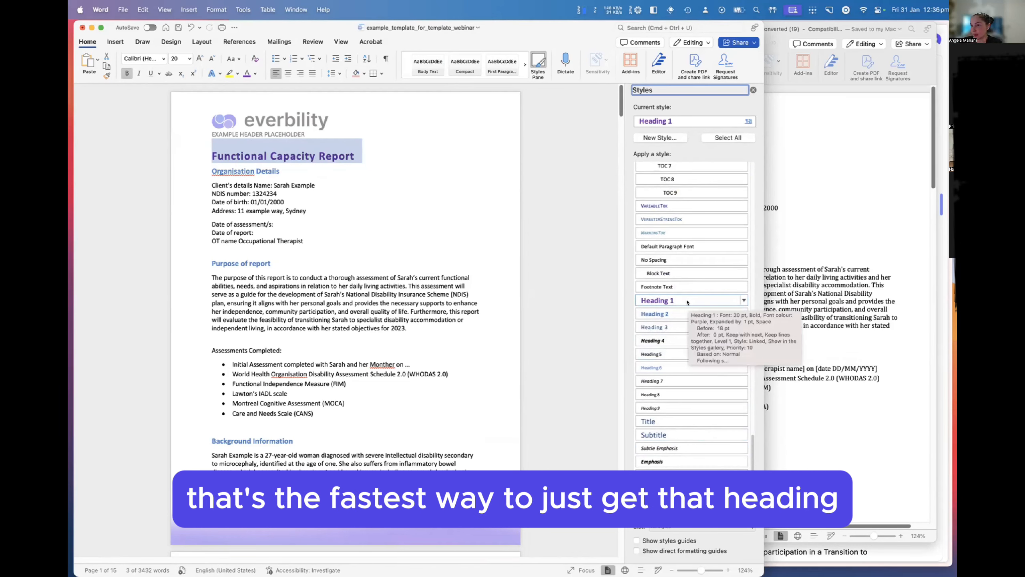
Update the Heading 2 style to match the Organisation Details heading
triple_click(225, 172)
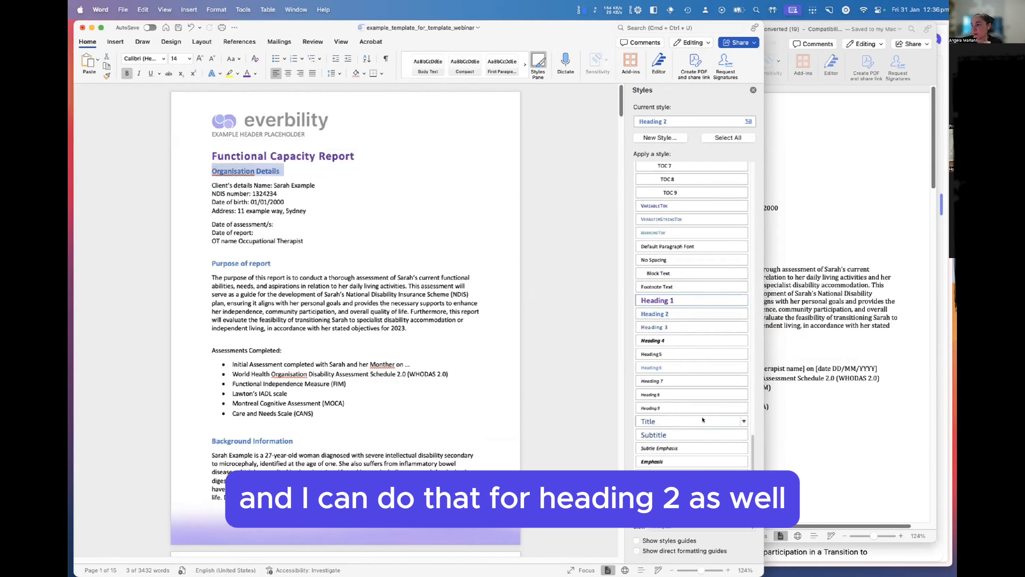
click(744, 314)
click(701, 365)
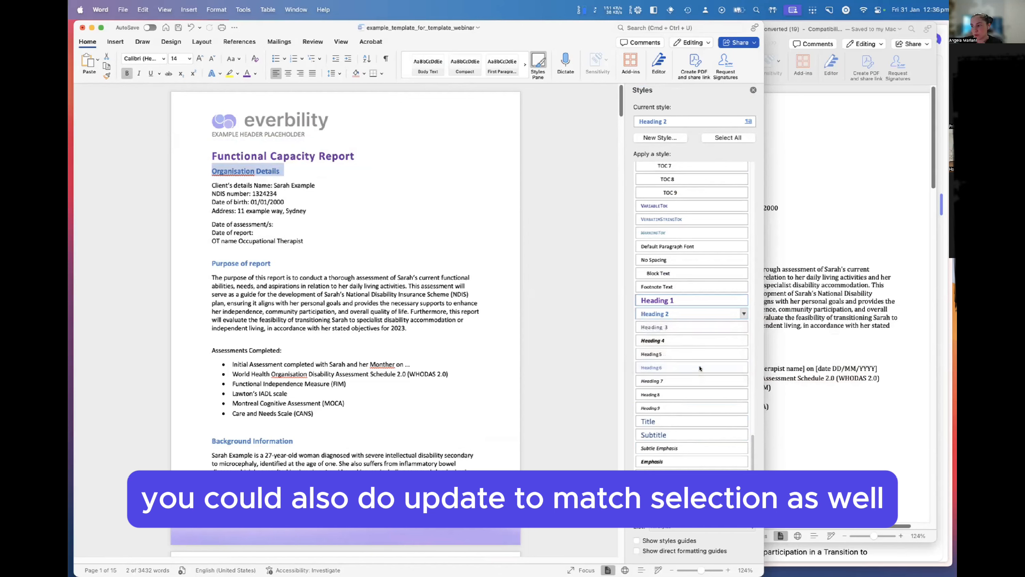
click(540, 347)
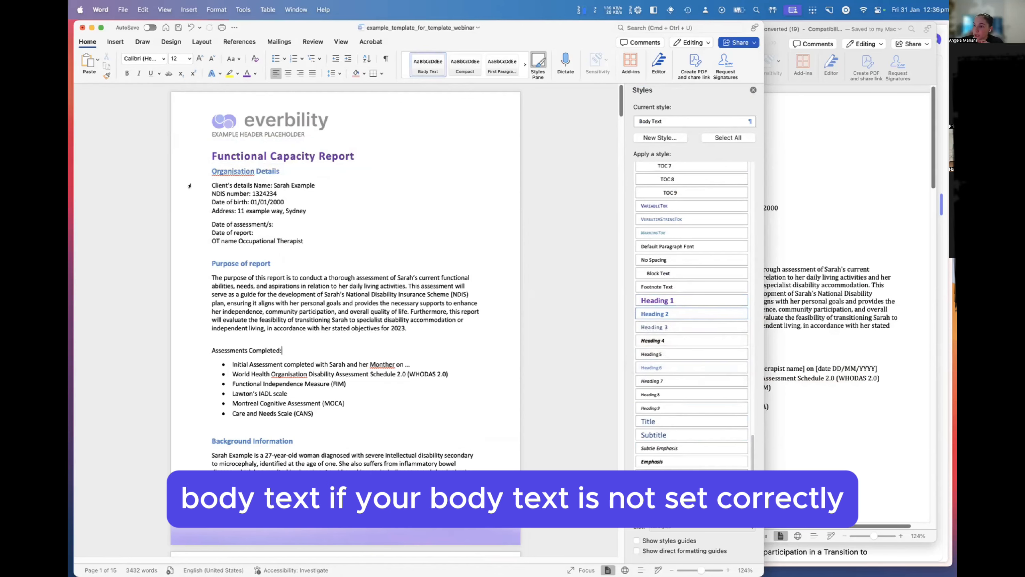
Set the body text's Calibri (Headings) 12 pt font as the default for this document only
drag(206, 184, 304, 241)
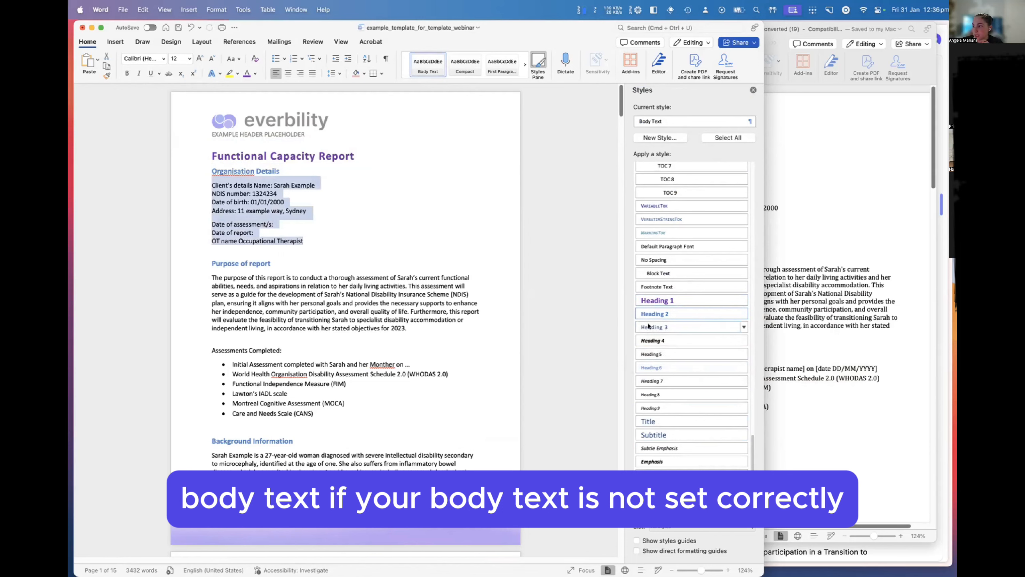
click(307, 222)
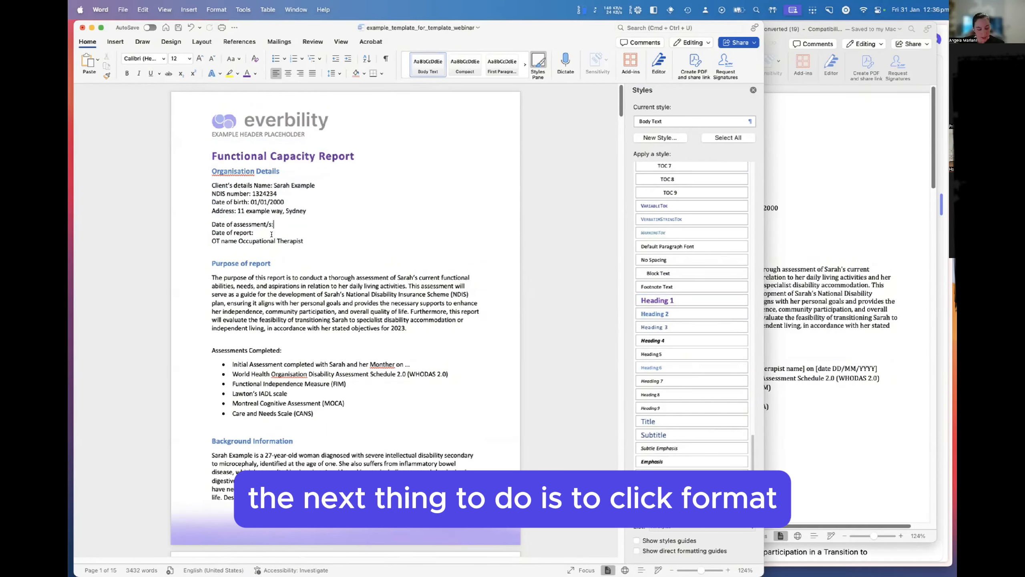
click(216, 9)
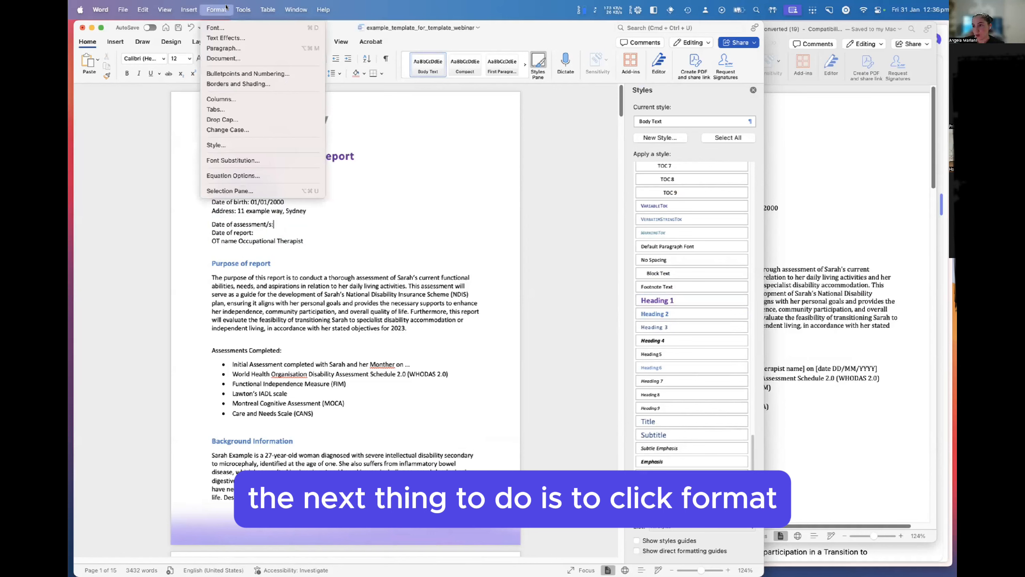
click(219, 27)
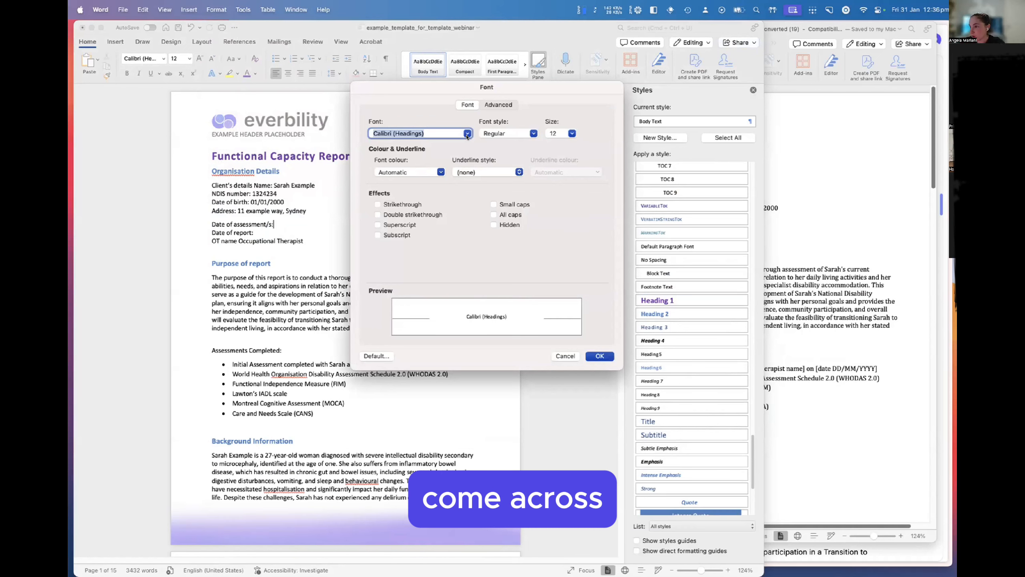
click(367, 355)
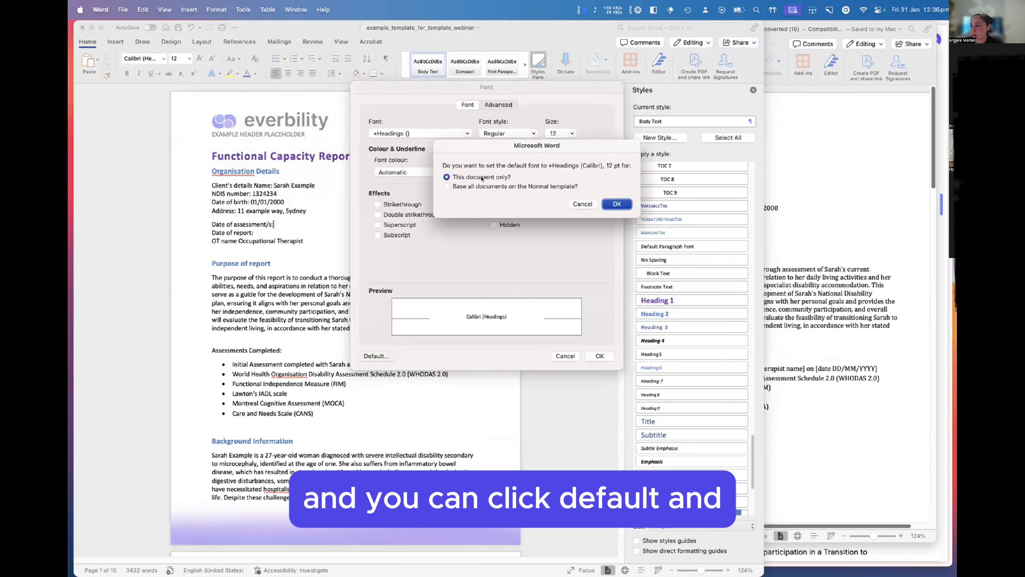
click(616, 204)
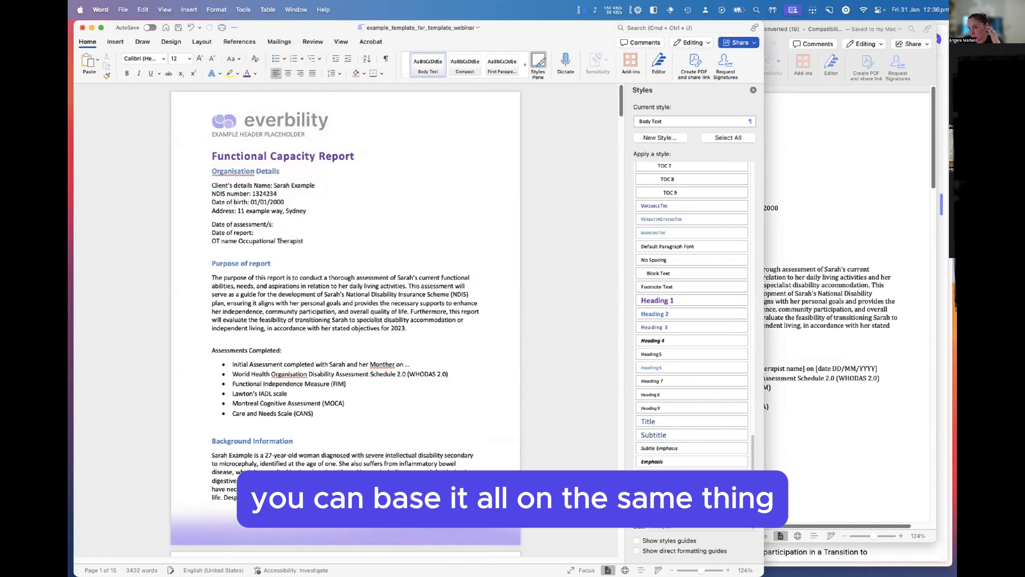
click(275, 225)
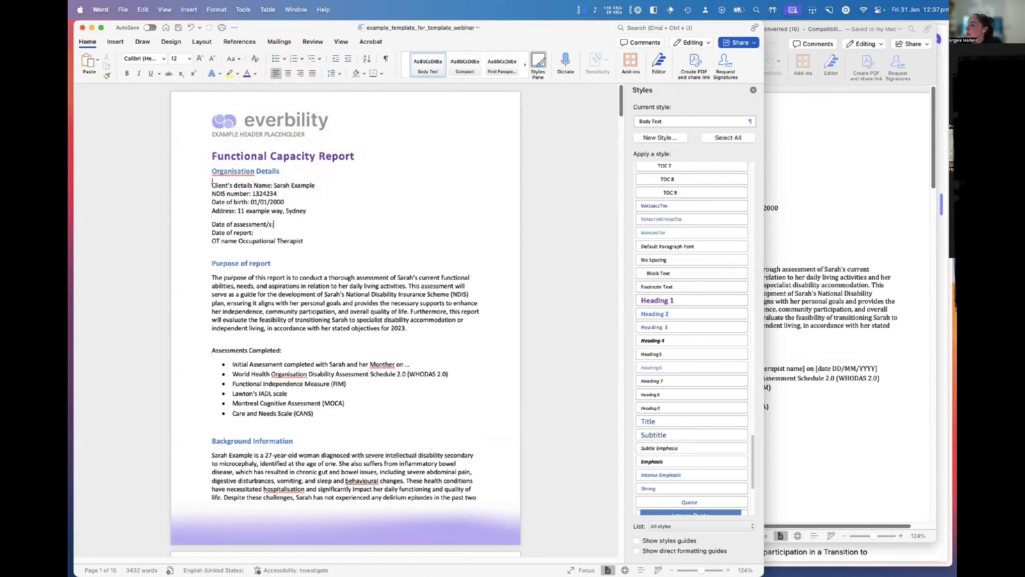
Create a new table style named "all tables" from the Mobility table
scroll(420, 247, down, 5)
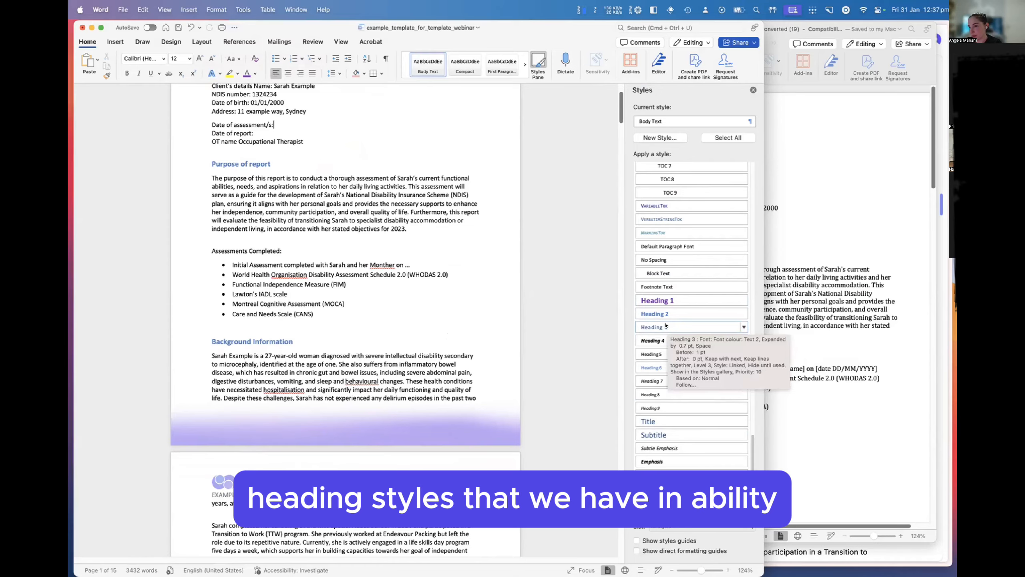
scroll(666, 326, down, 2)
scroll(413, 395, down, 15)
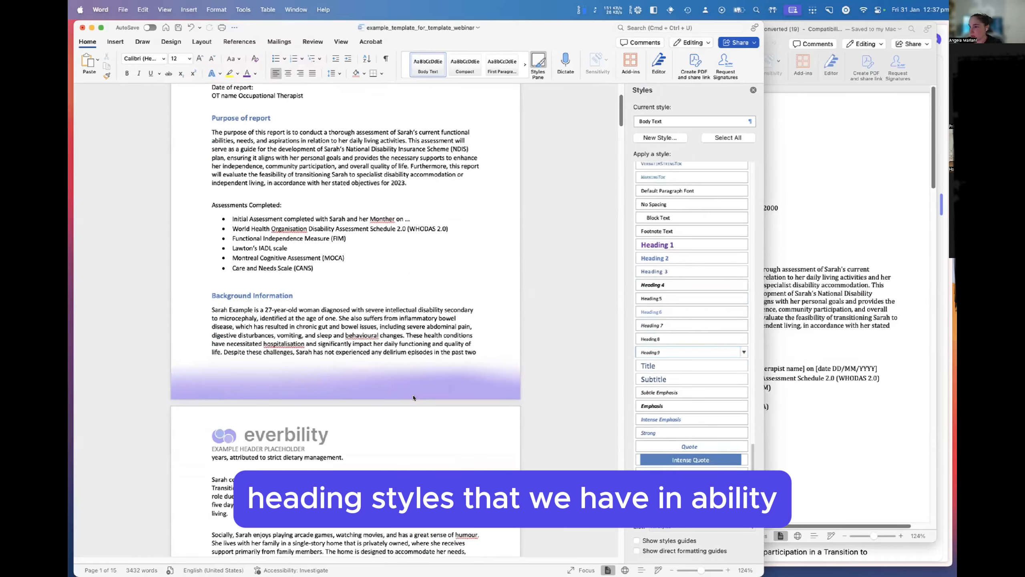
scroll(413, 396, down, 20)
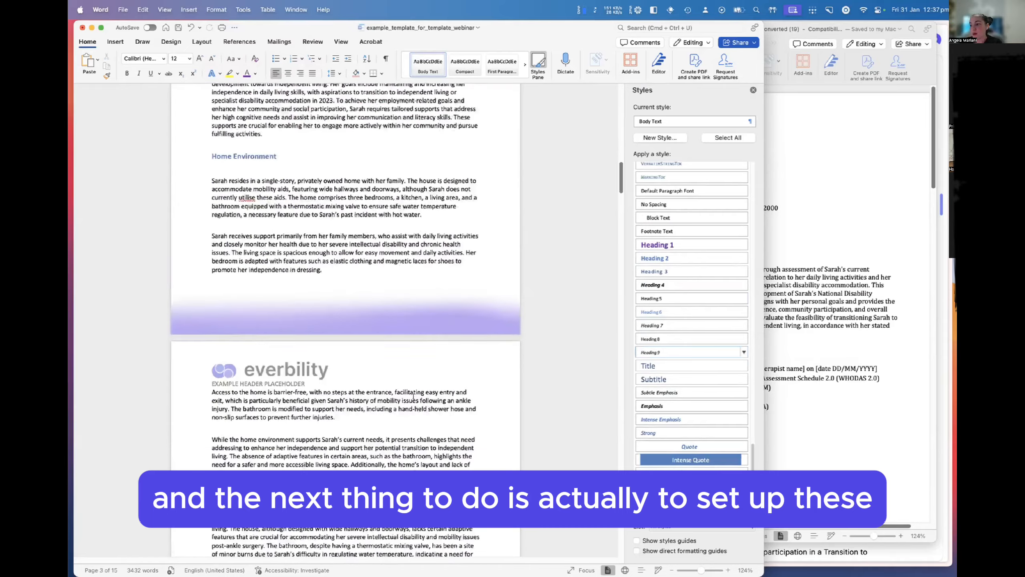
scroll(312, 470, down, 3)
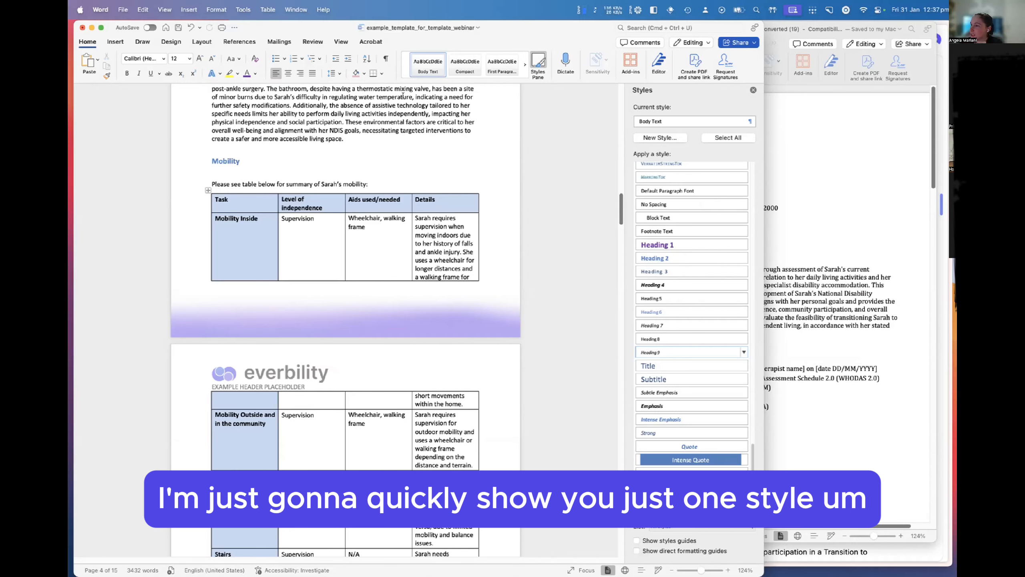
click(323, 238)
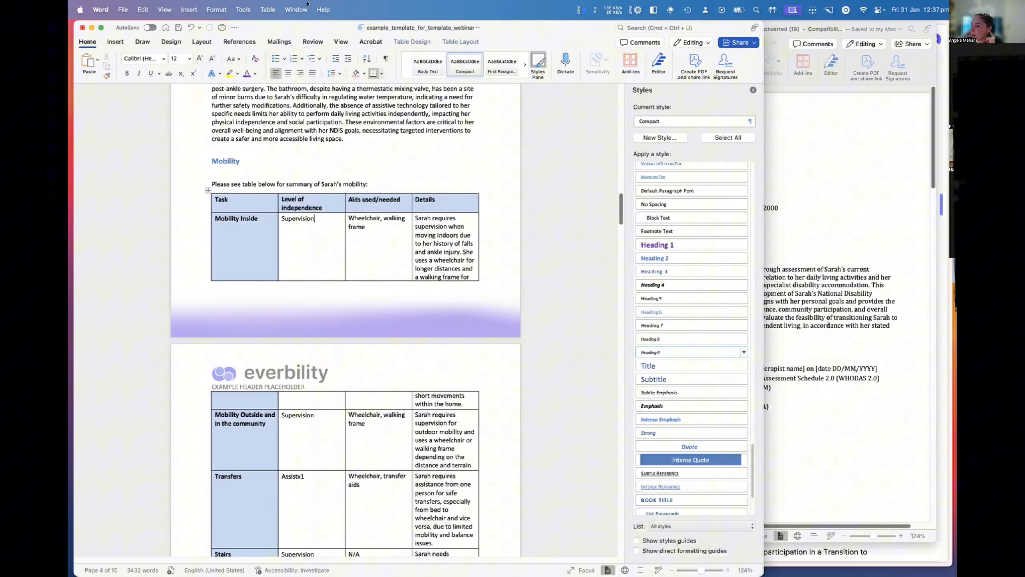
click(417, 39)
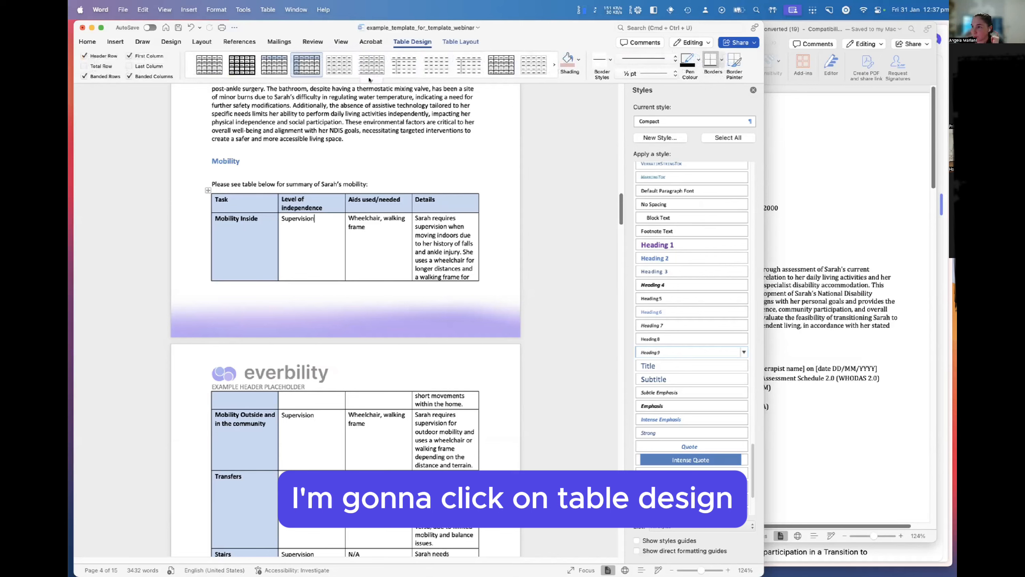
click(369, 80)
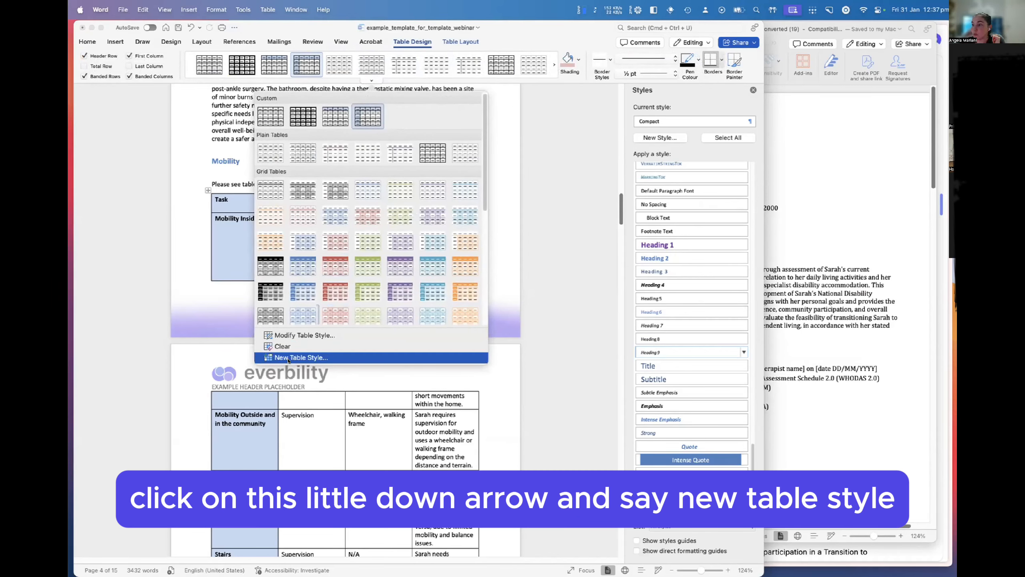
click(289, 357)
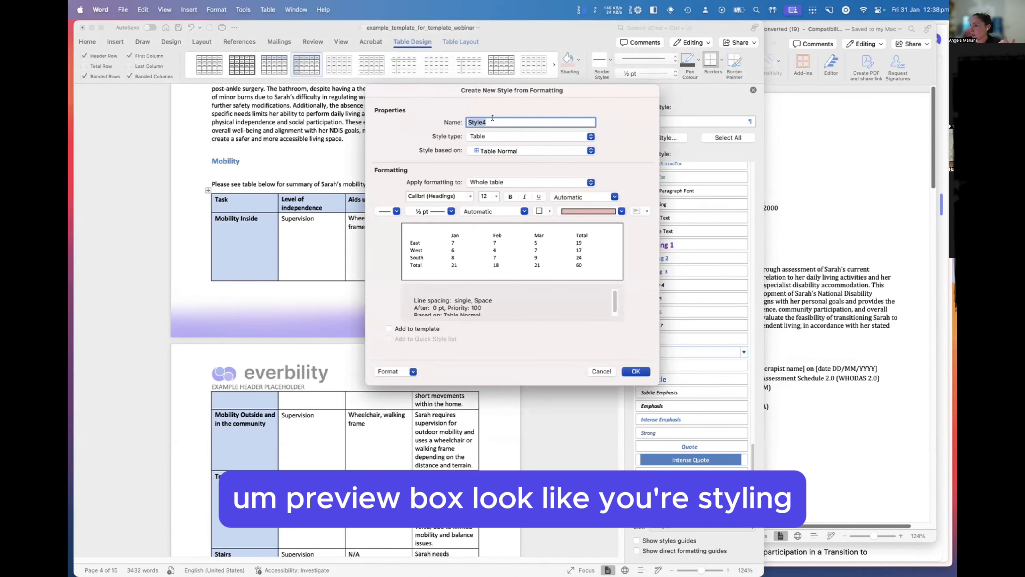
text(t)
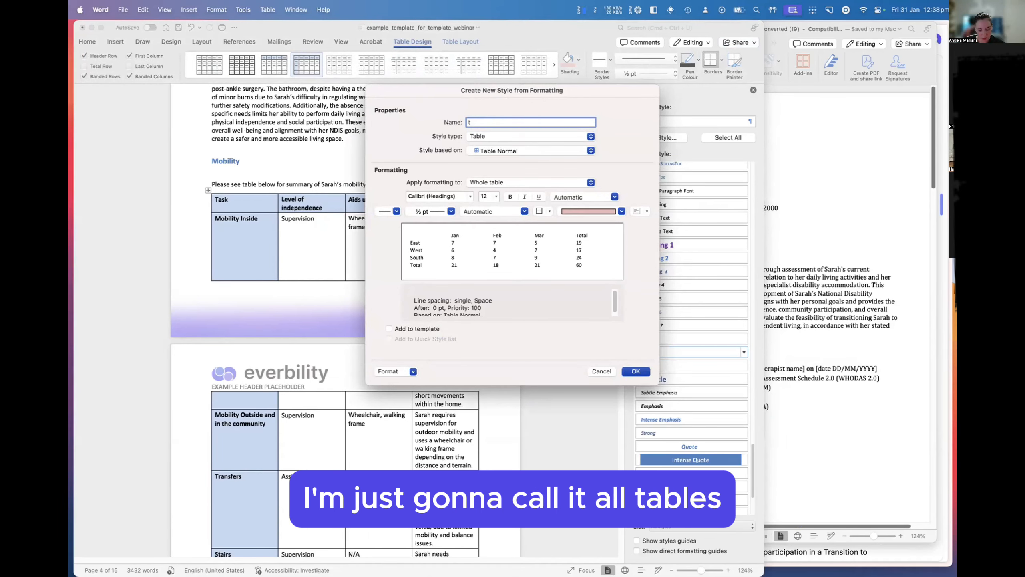
text(ll tables)
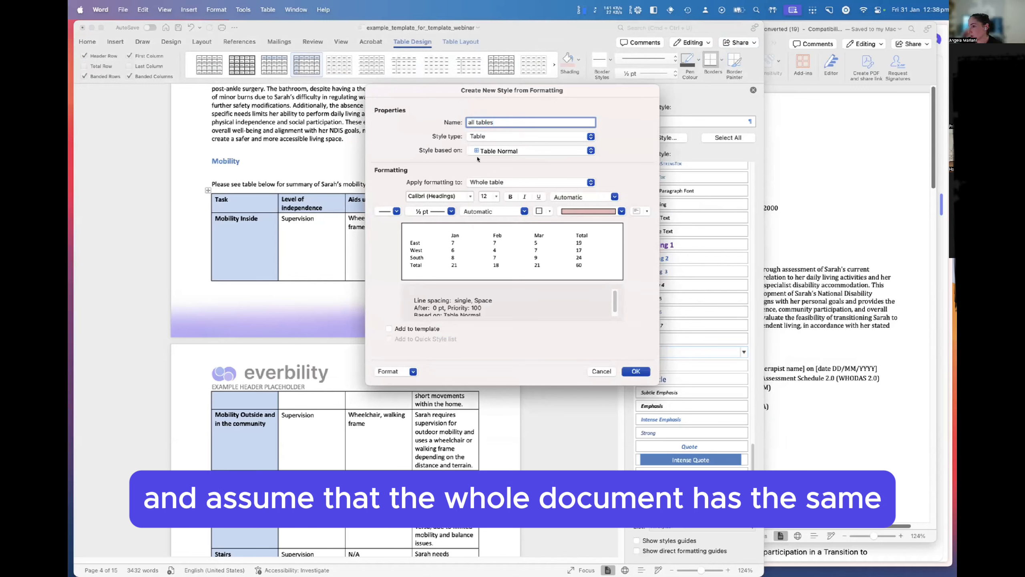
Apply all borders to the whole table in the "all tables" style
click(485, 182)
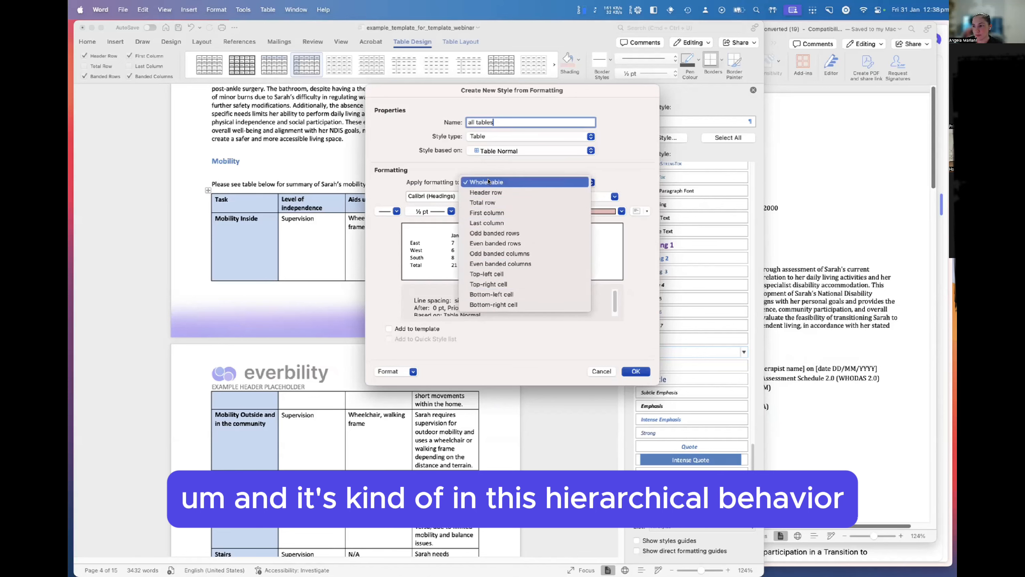
click(635, 177)
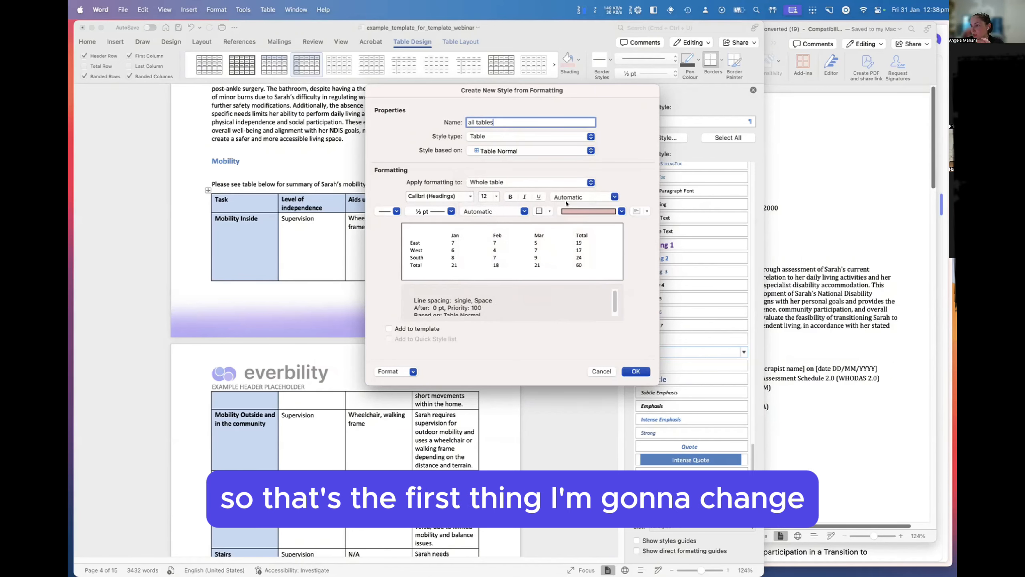
click(548, 211)
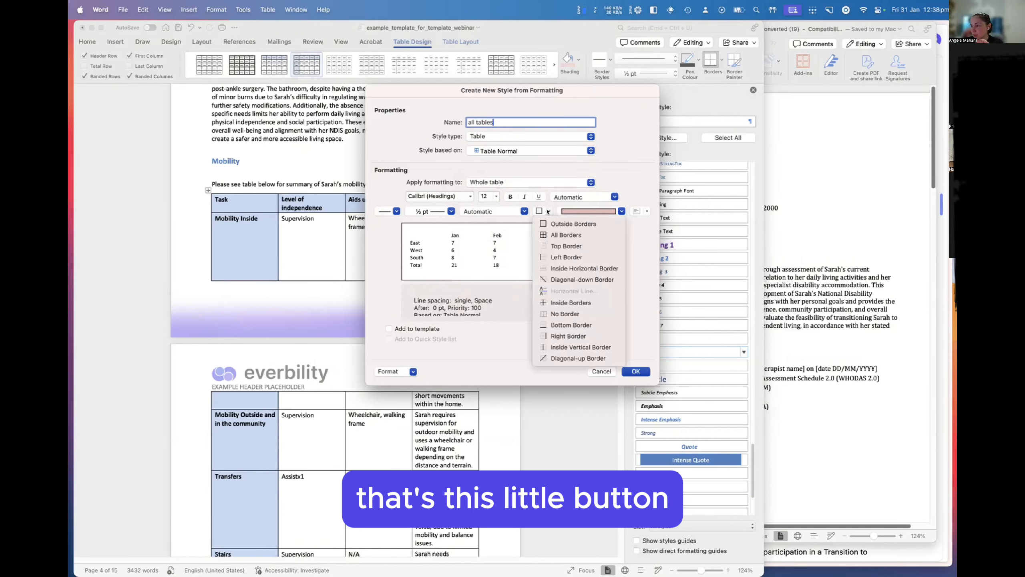
click(560, 235)
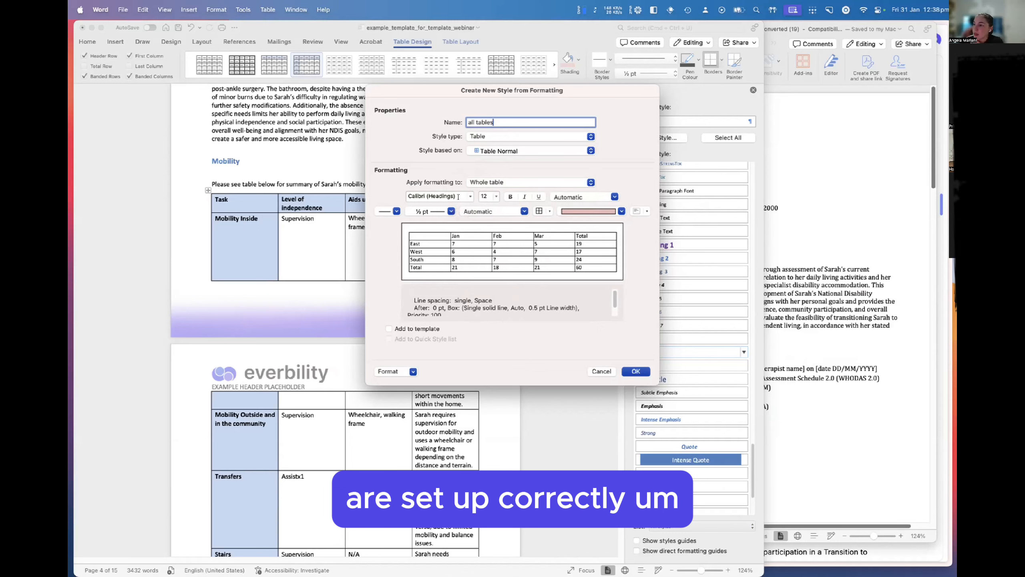
click(470, 196)
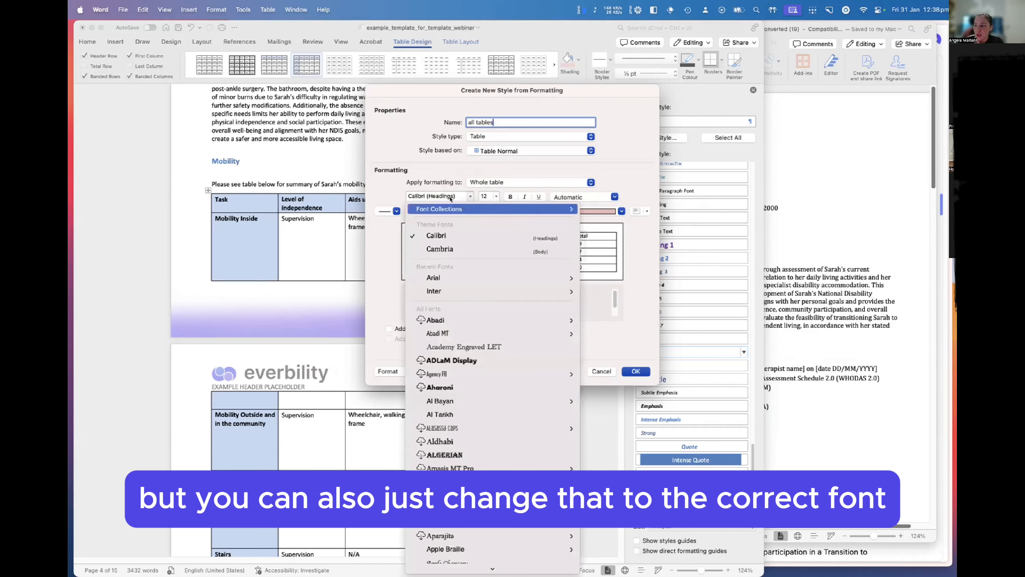
click(374, 188)
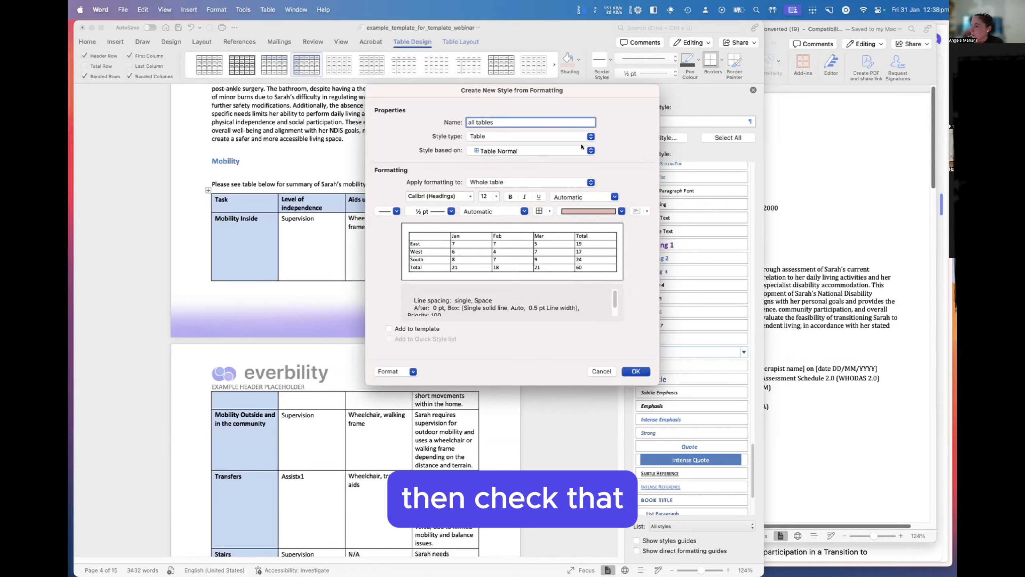
Give the style's header row a light blue fill with hex colour DBE5F1 and make its text bold
click(591, 183)
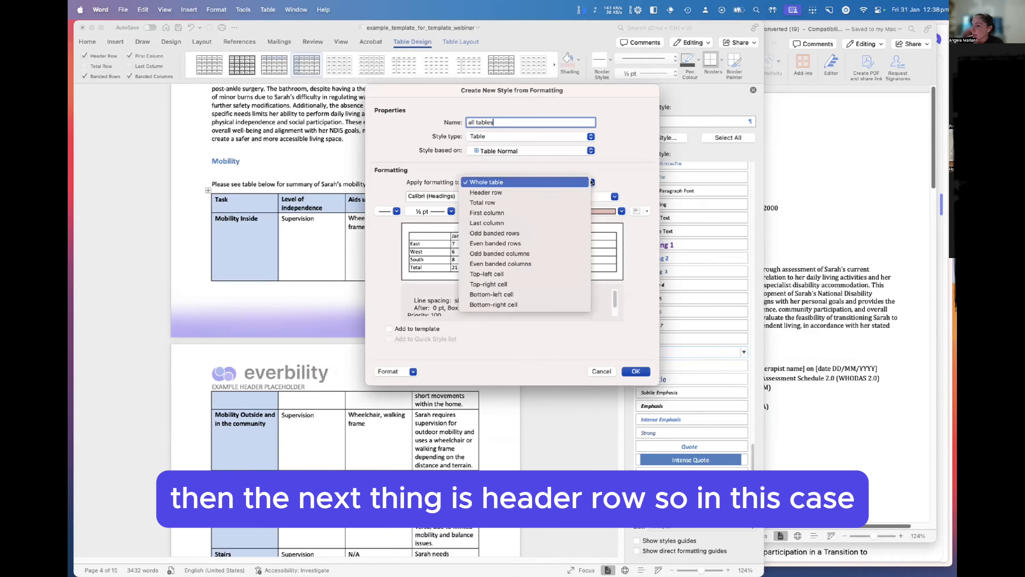
click(555, 195)
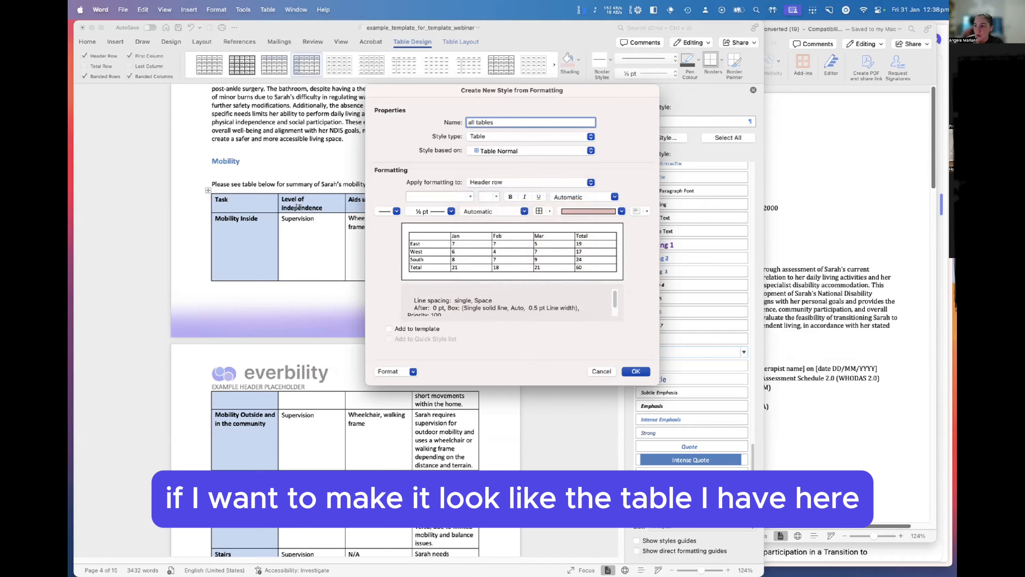
click(621, 211)
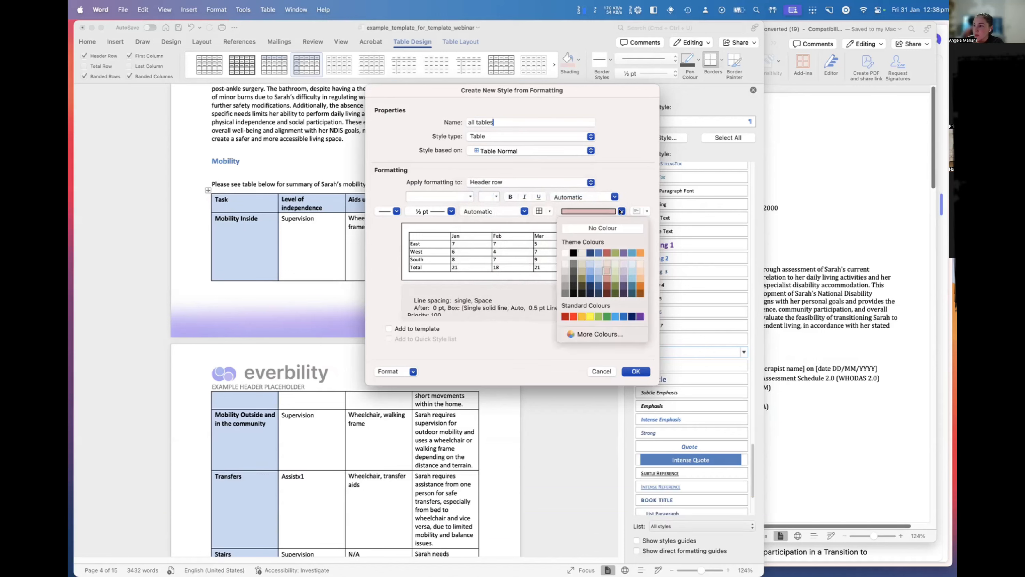
click(598, 261)
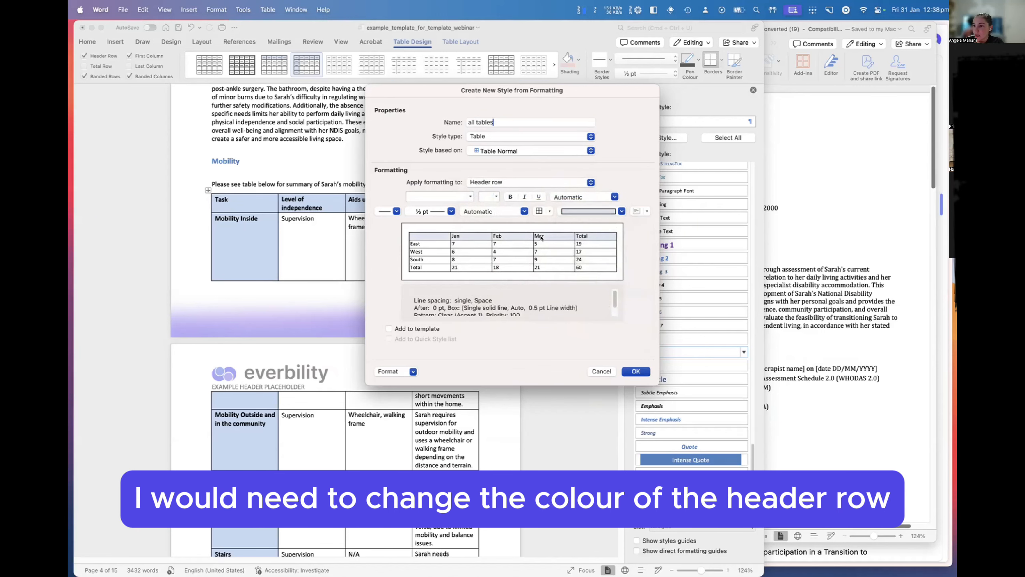
click(621, 211)
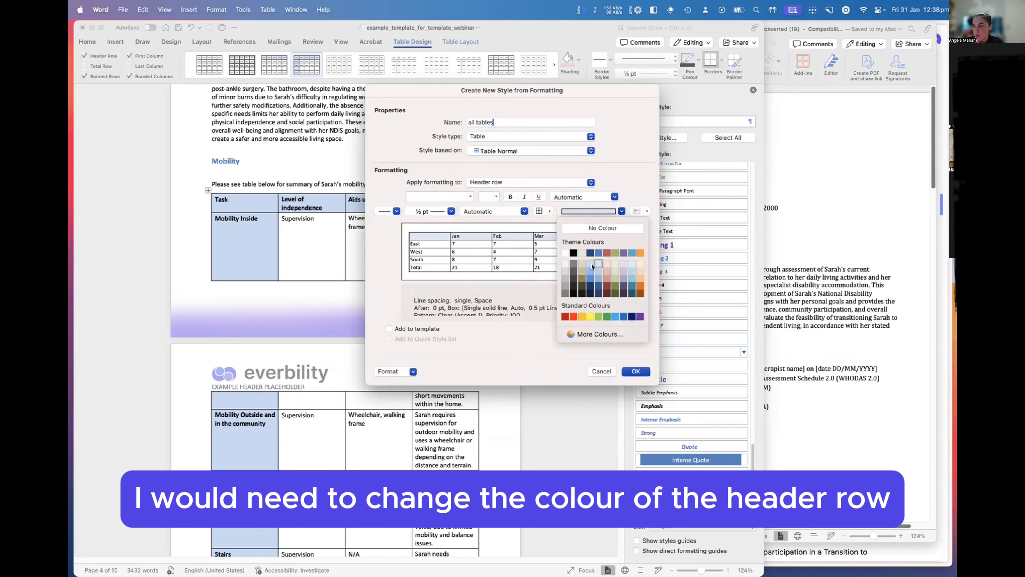
click(599, 336)
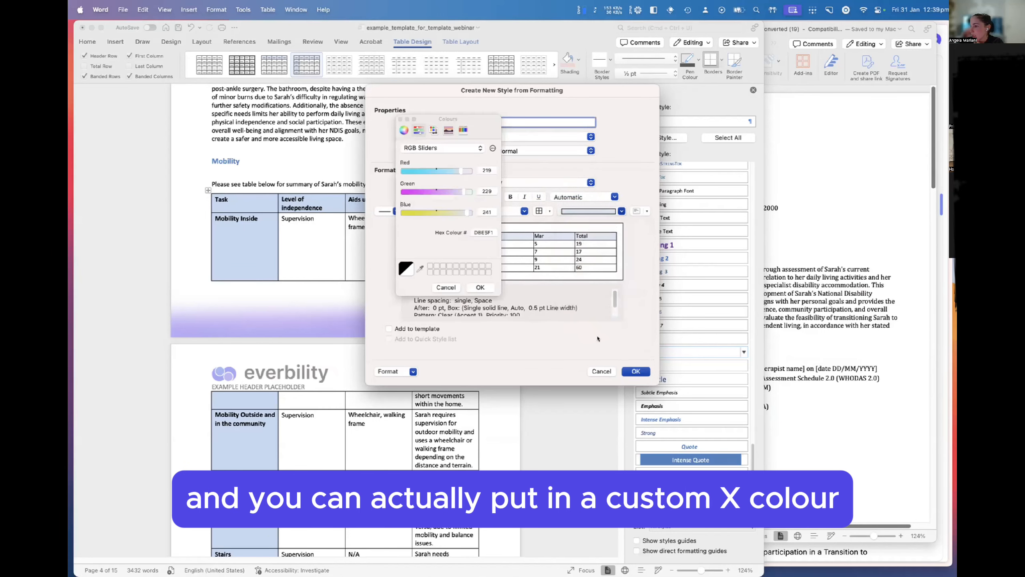
double_click(479, 234)
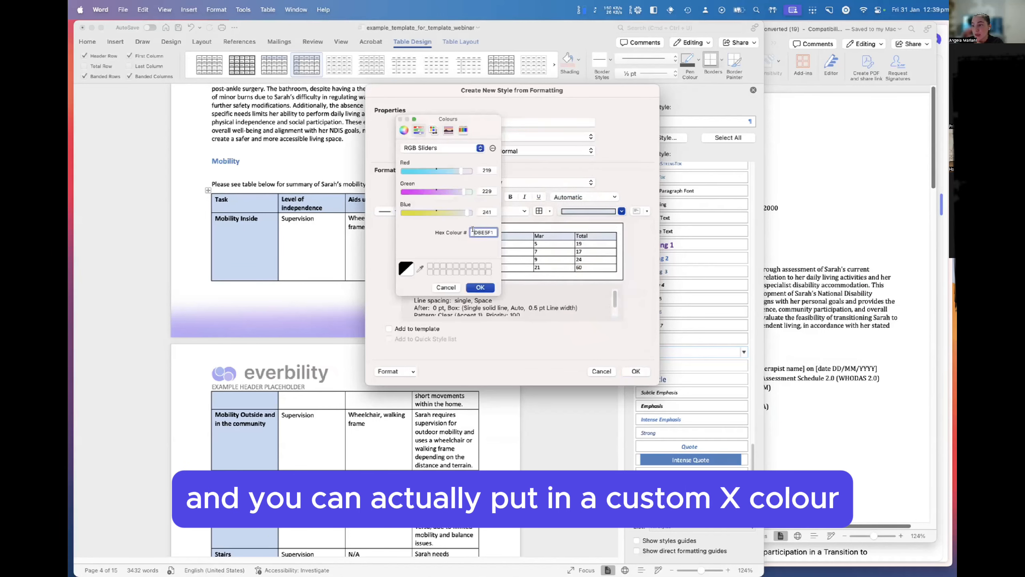
click(480, 288)
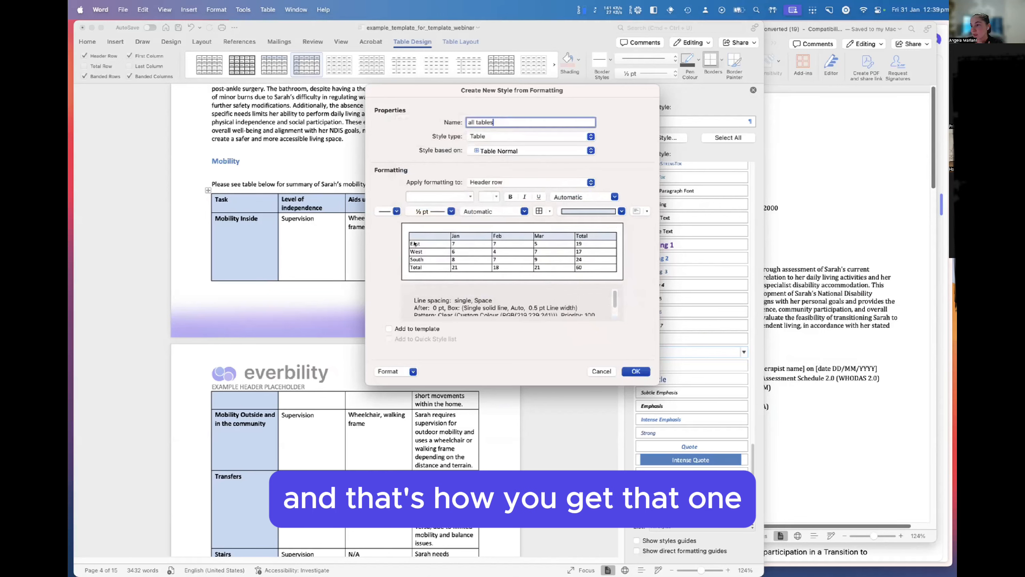
click(510, 197)
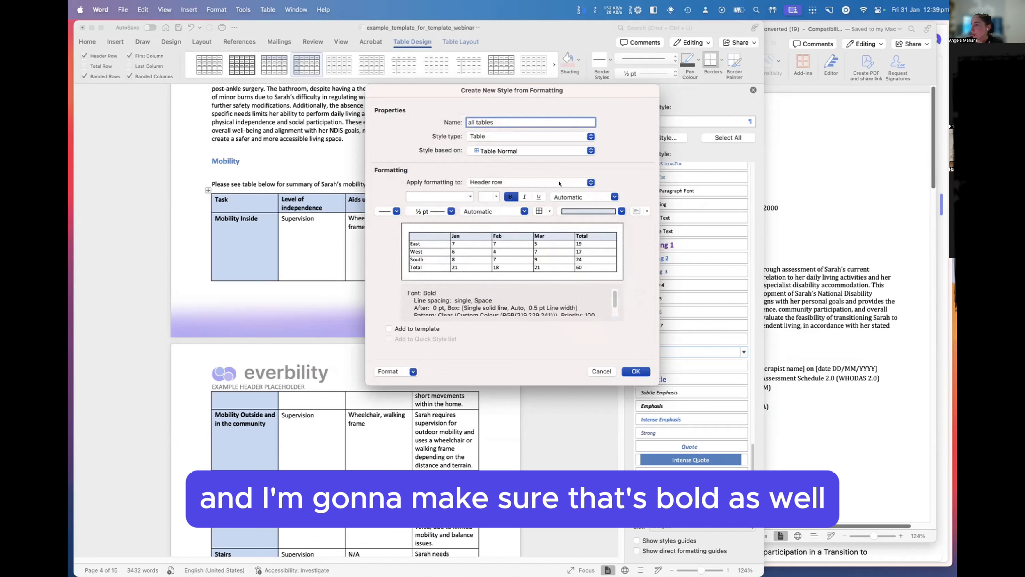
Give the style's first column the same light blue fill as the header row and make its text bold
click(530, 182)
click(488, 202)
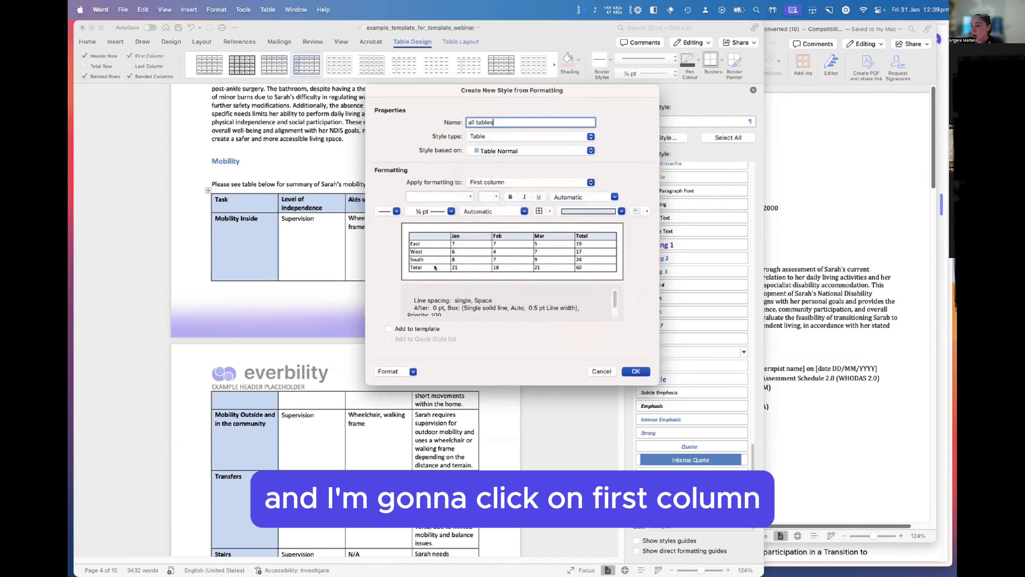
click(621, 211)
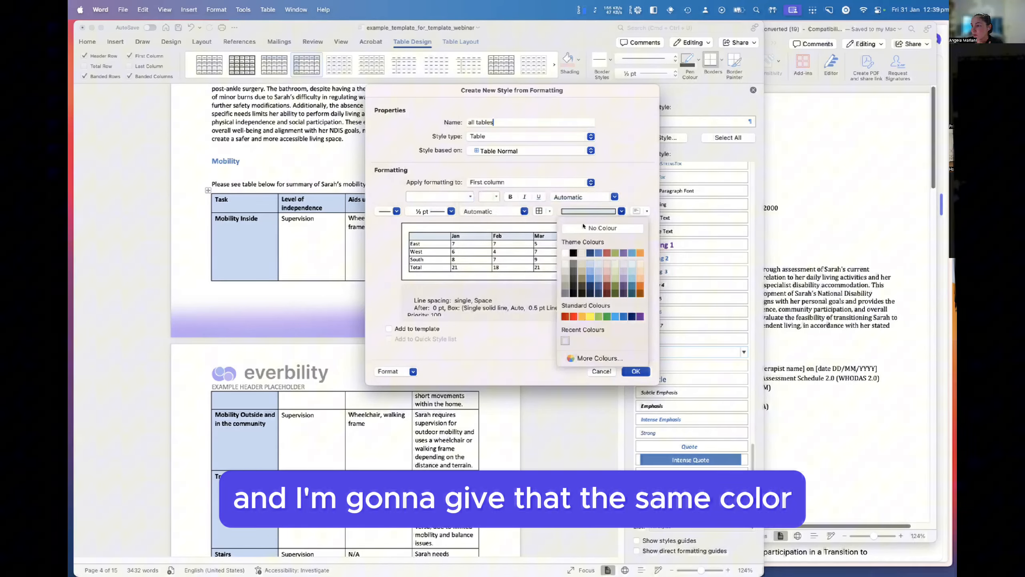
click(599, 264)
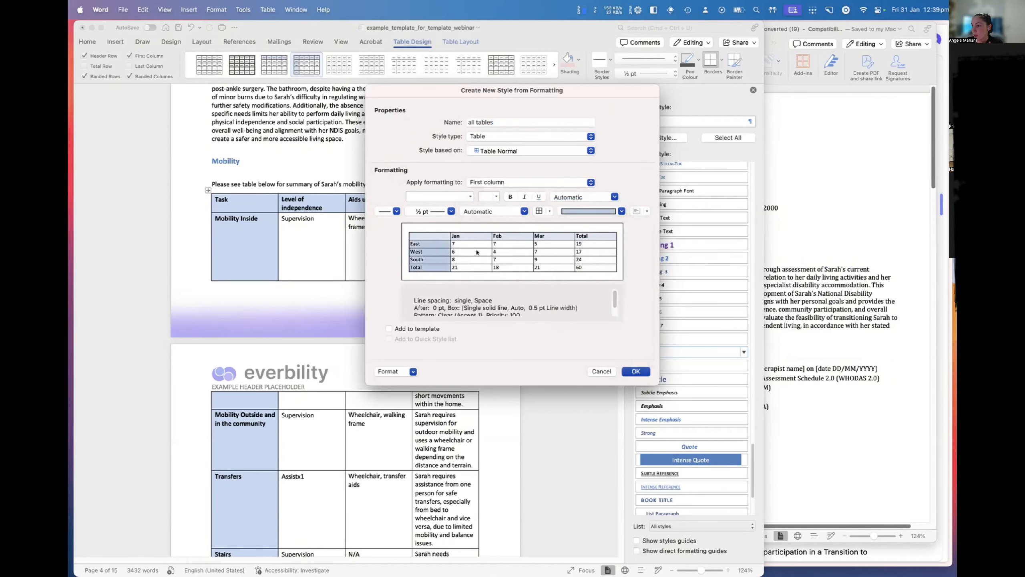
click(622, 210)
click(575, 263)
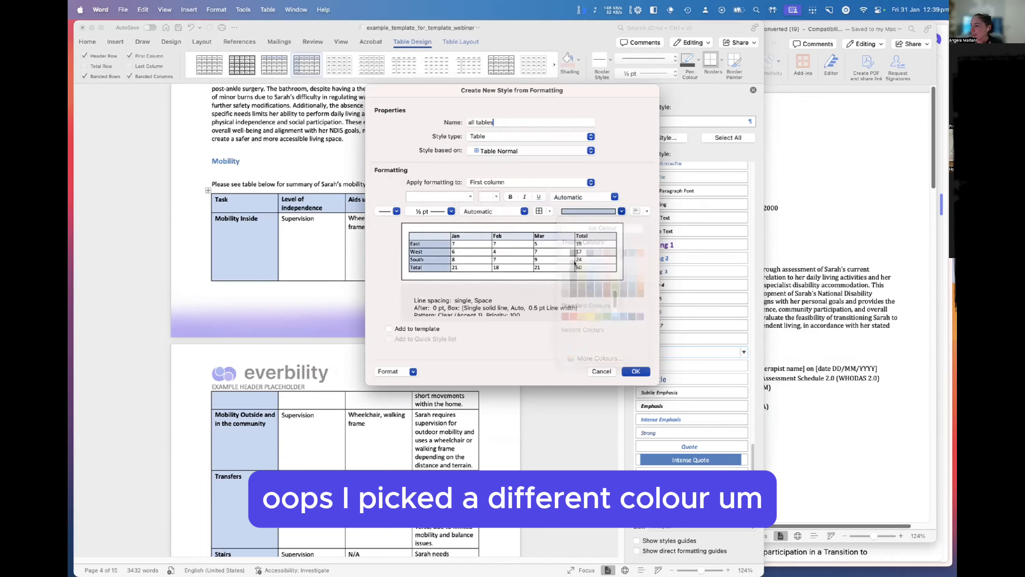
click(510, 197)
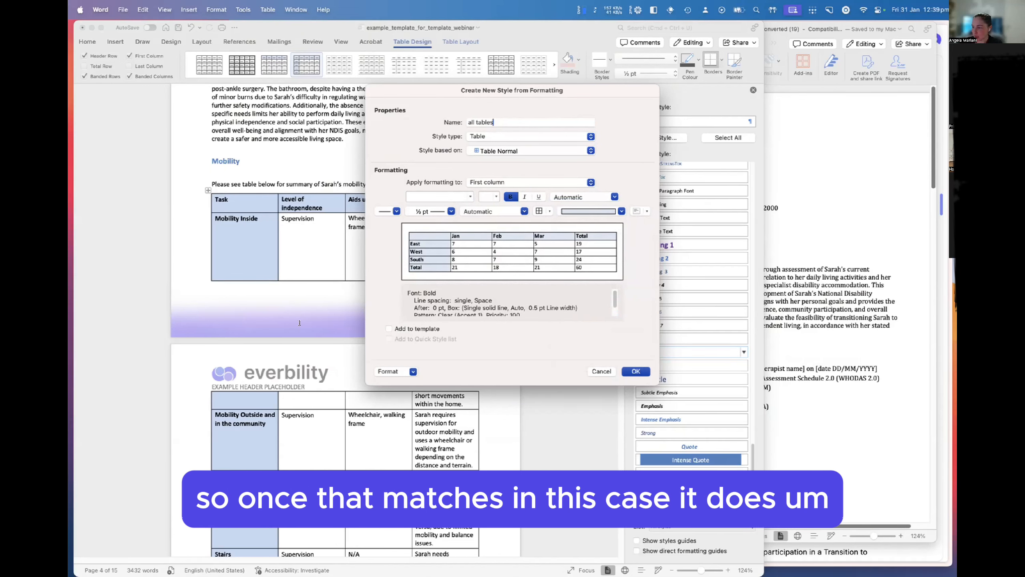
Add the "all tables" style to the template and save it
click(388, 328)
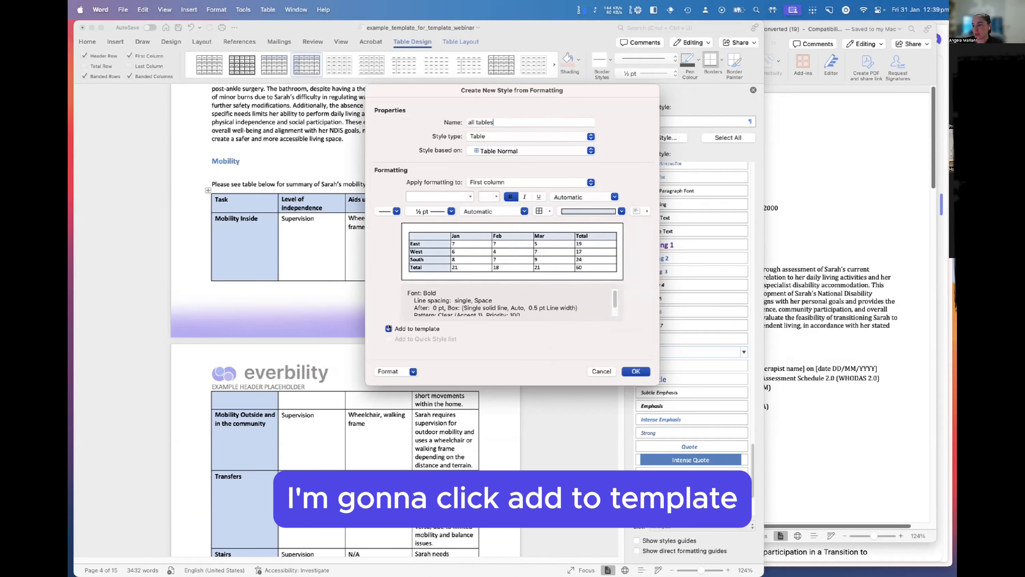
click(635, 371)
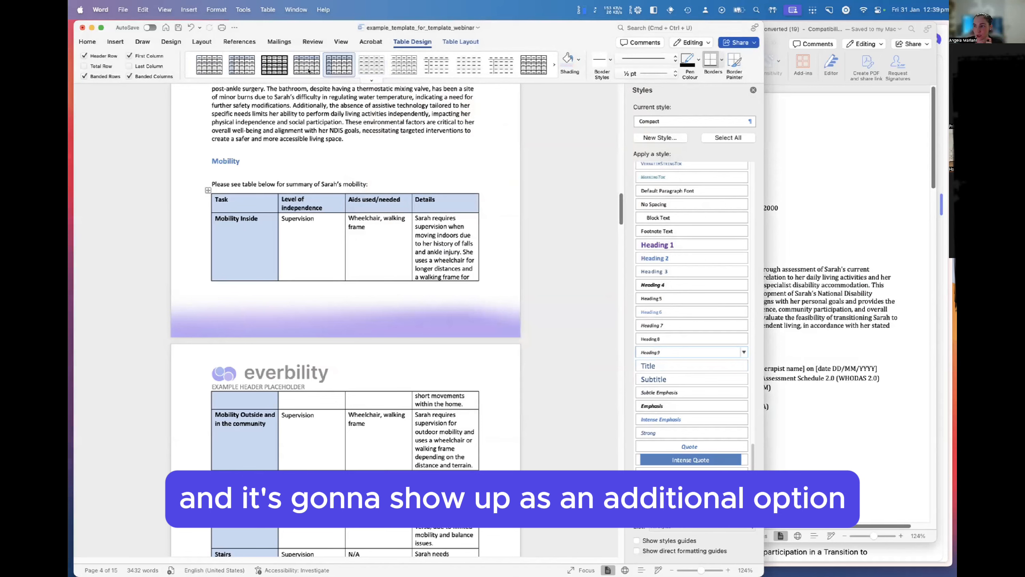
View the custom table styles and switch the Mobility table's First Column option off and back on
click(371, 81)
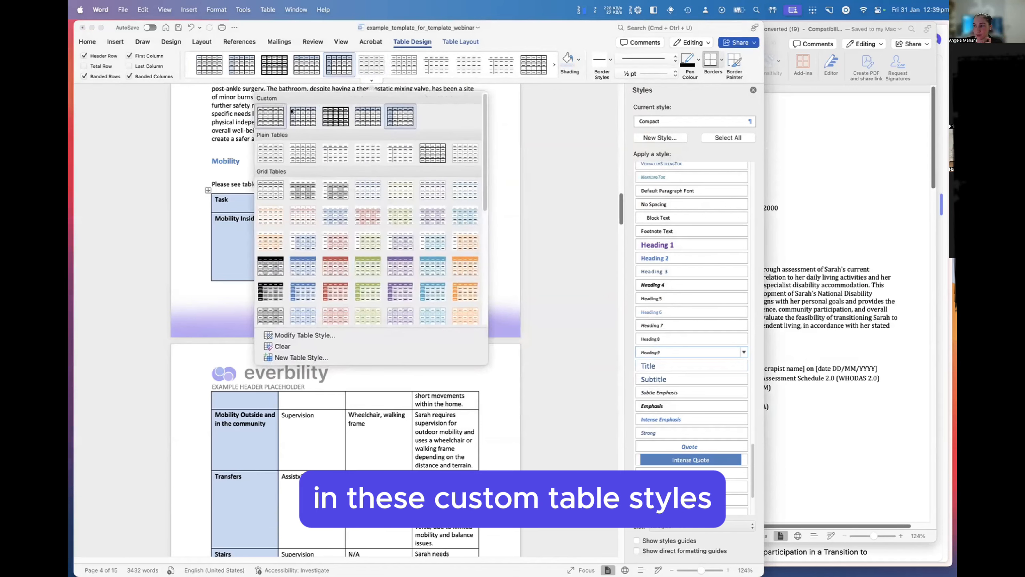
click(173, 274)
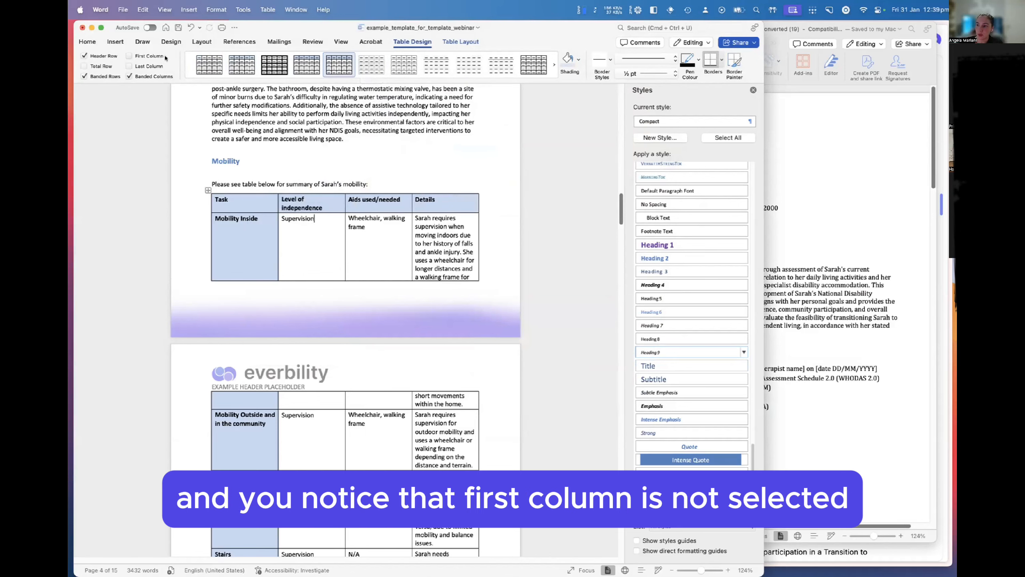
click(371, 81)
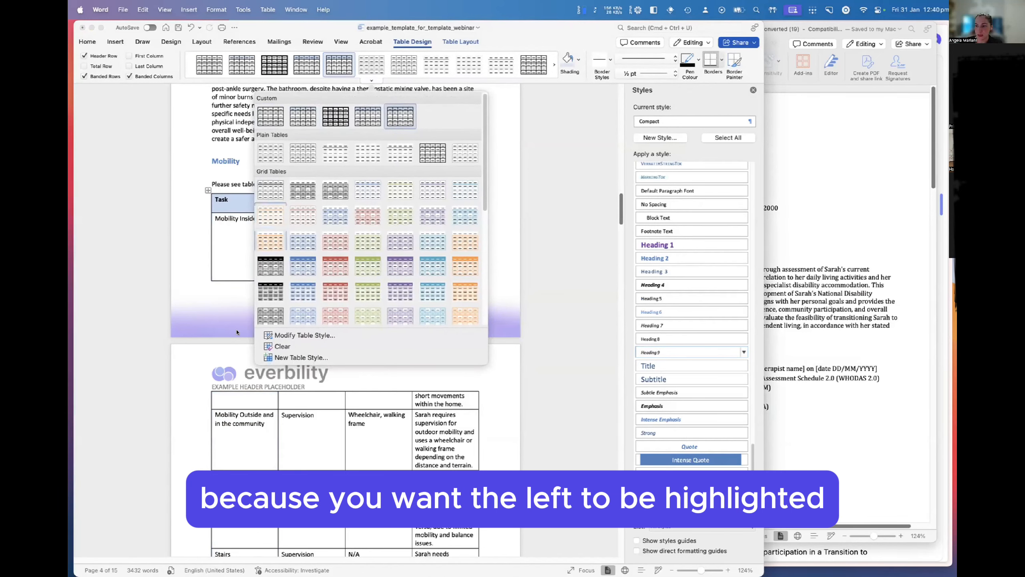
click(142, 56)
click(142, 56)
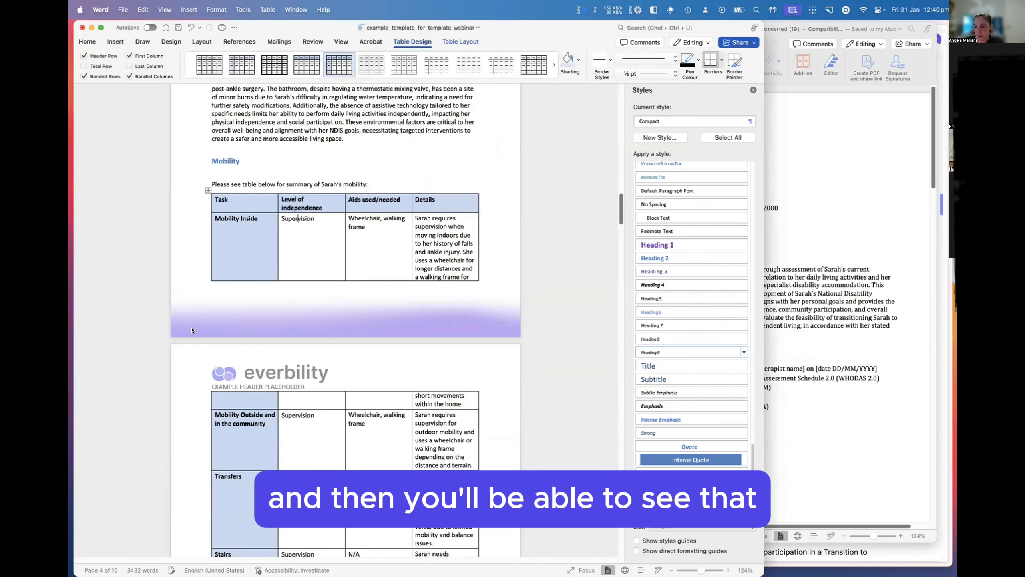
Delete all the sample report content so that only the blank letterhead remains, and save the template
scroll(485, 286, up, 1)
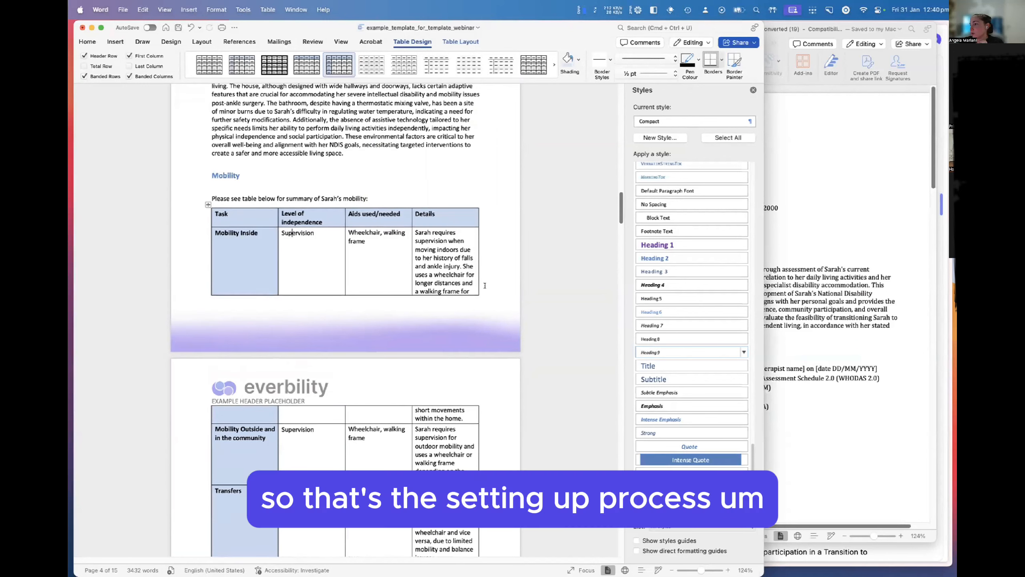
scroll(485, 285, up, 2)
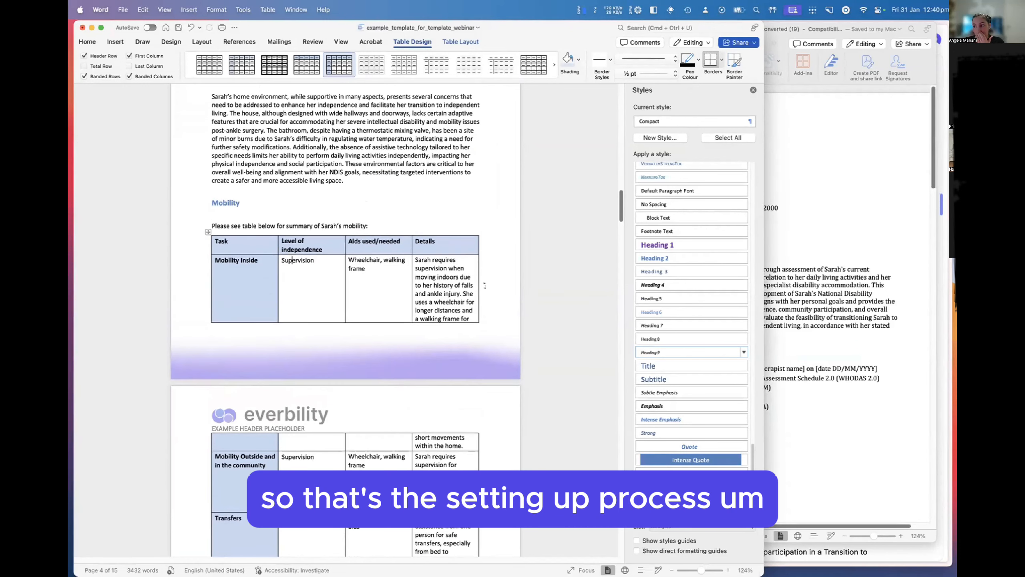
scroll(484, 285, up, 1)
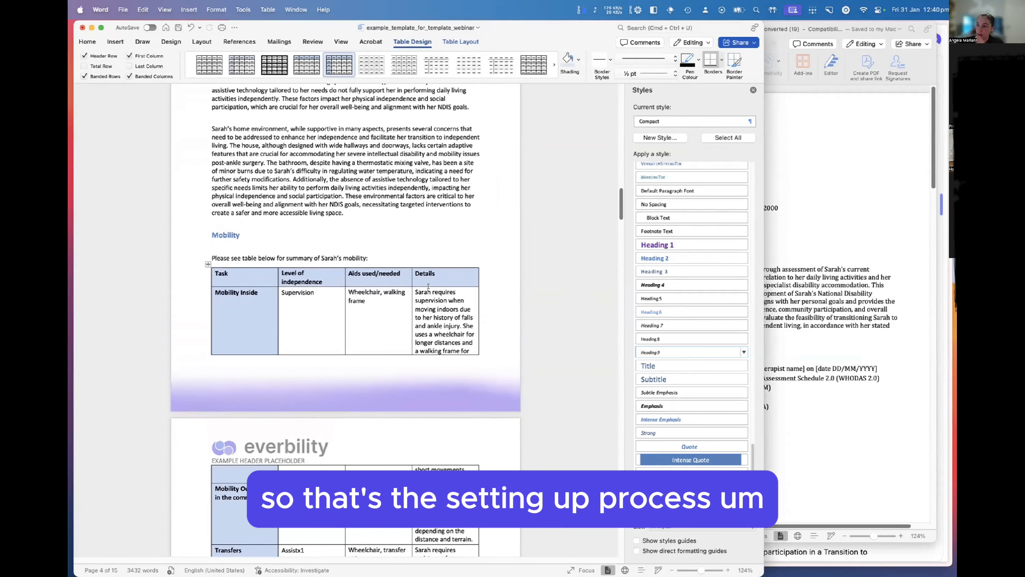
key(super+a)
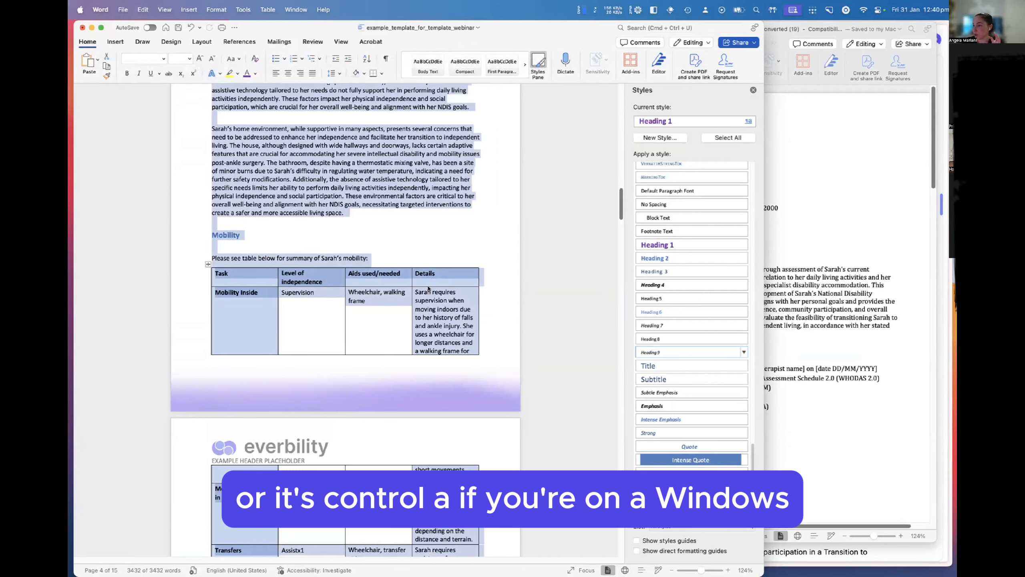
key(BackSpace)
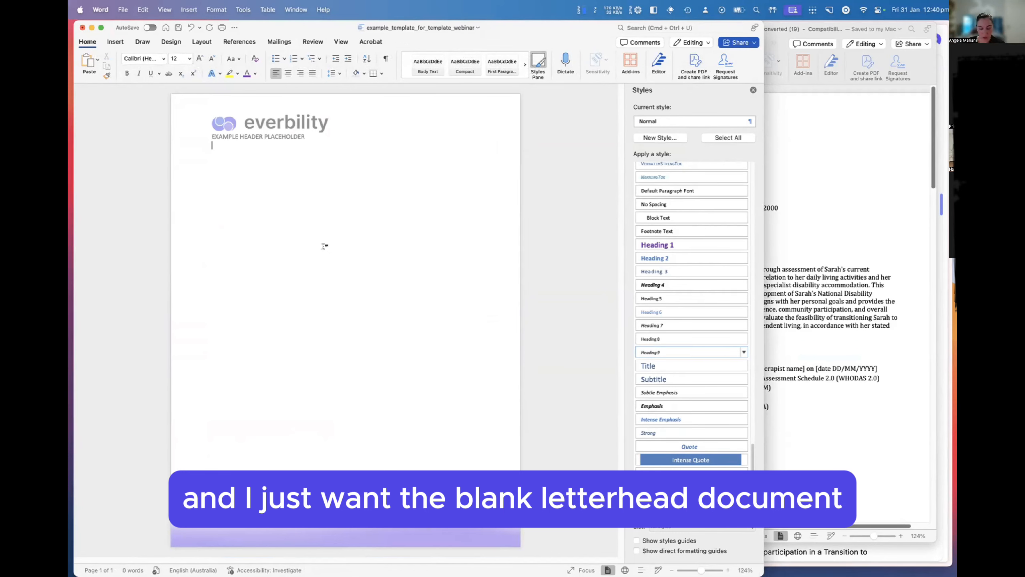
key(super+s)
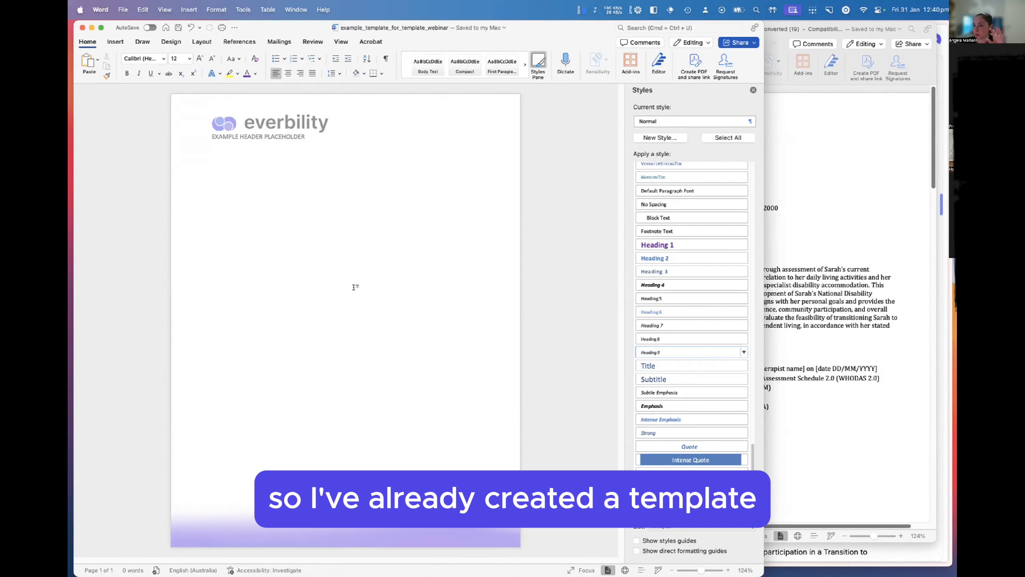
click(123, 9)
click(140, 84)
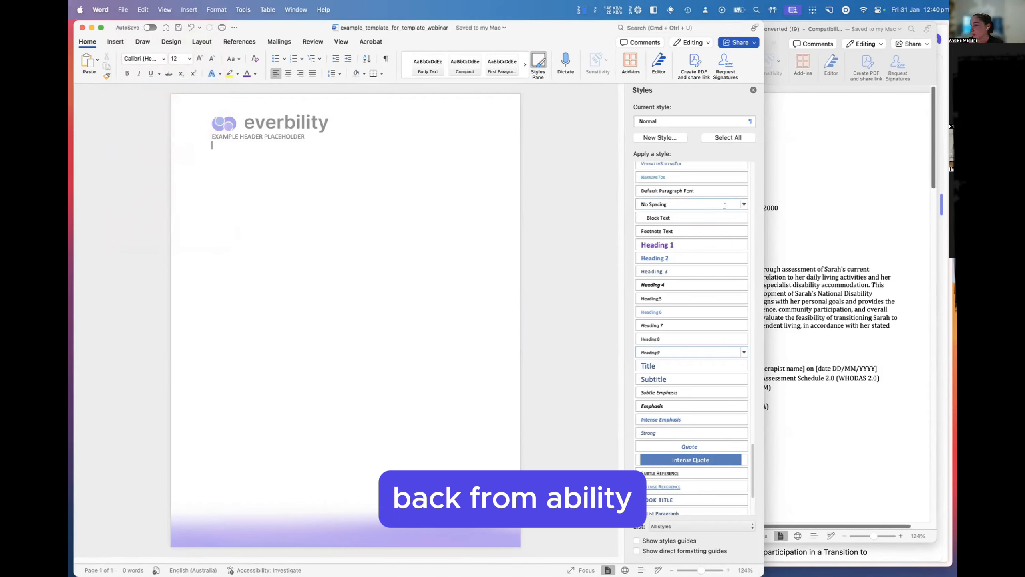
Copy the entire exported report from the "converted (19)" document and paste it into the blank letterhead template
click(856, 257)
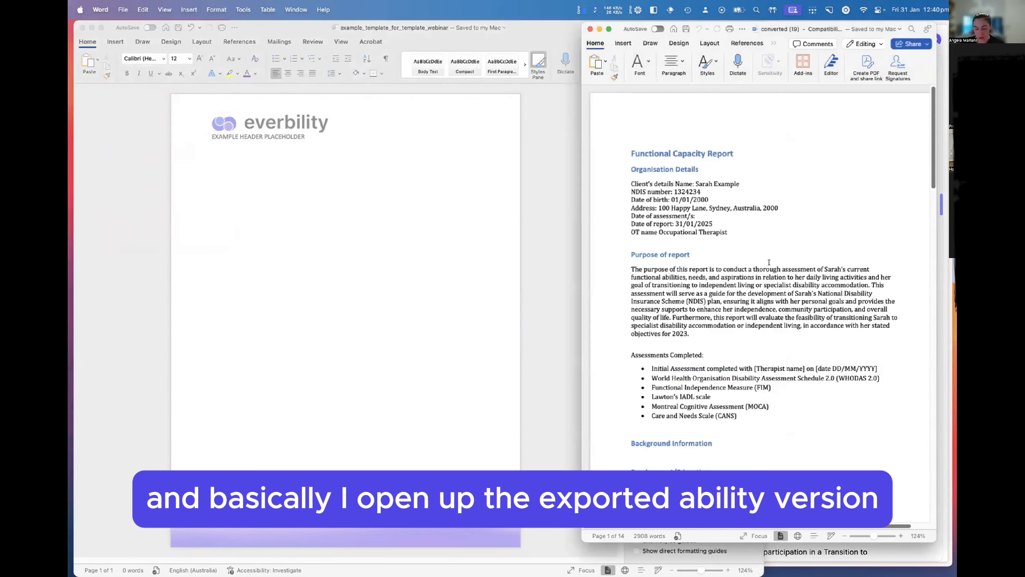
key(super+a)
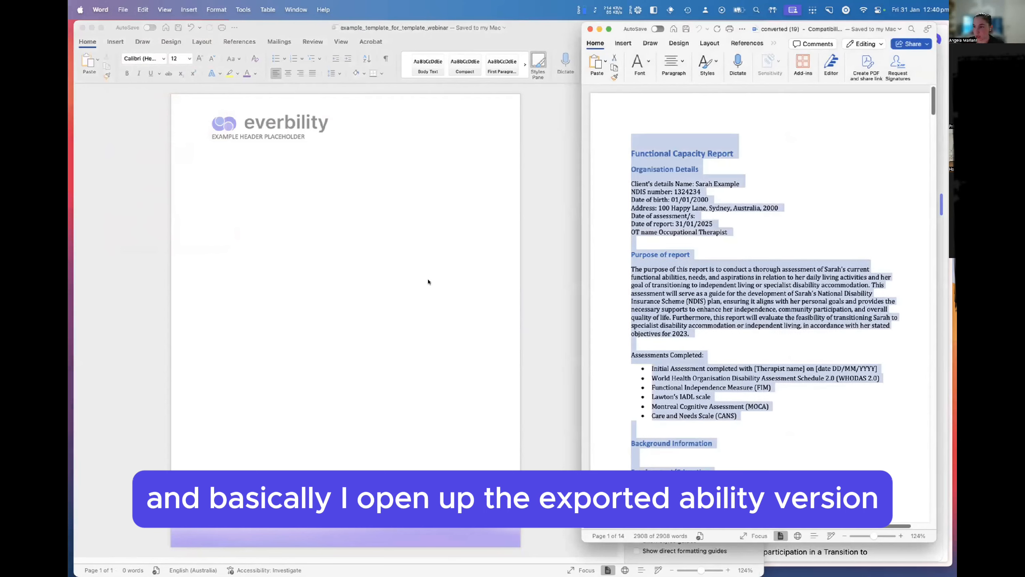
key(super+c)
click(429, 282)
key(super+v)
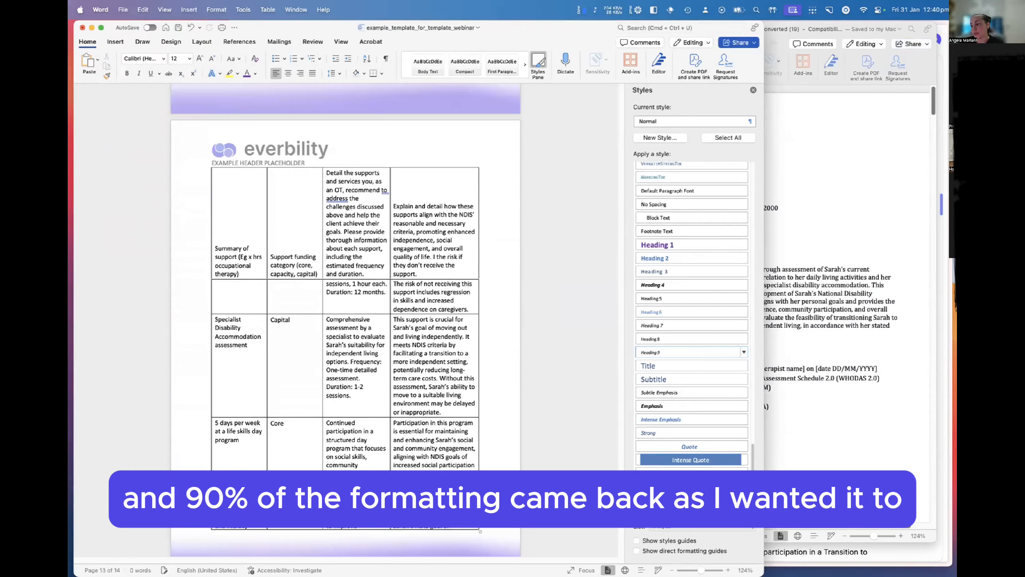
Apply the Heading 1 style to the whole "Functional Capacity Report" title of the pasted report
scroll(584, 132, up, 15)
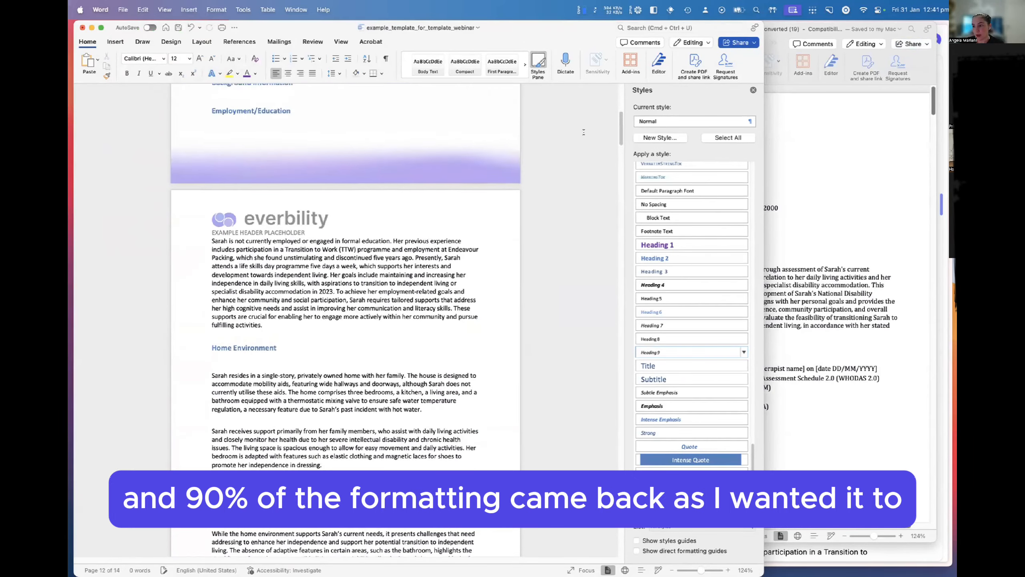
scroll(584, 132, up, 8)
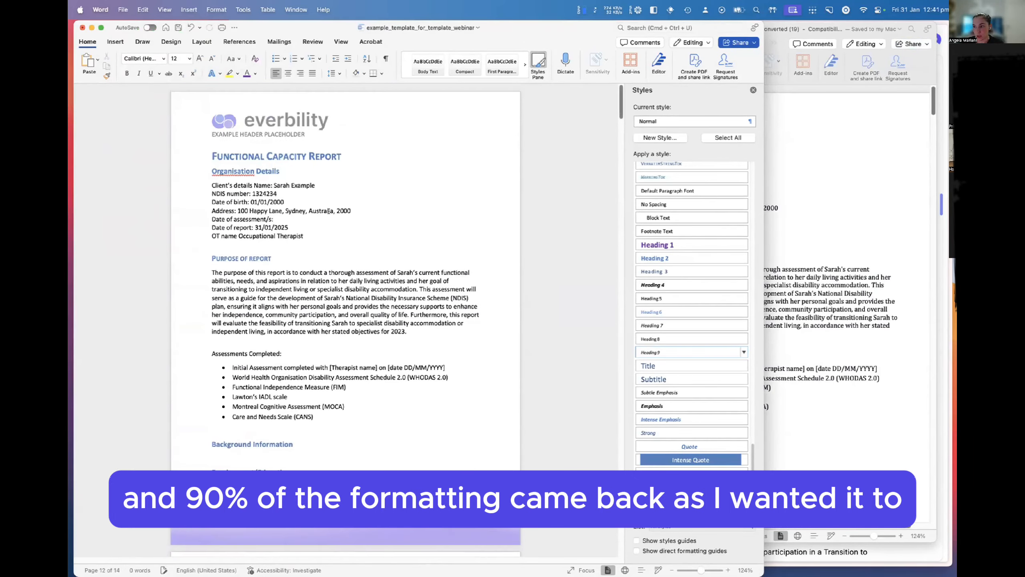
click(804, 348)
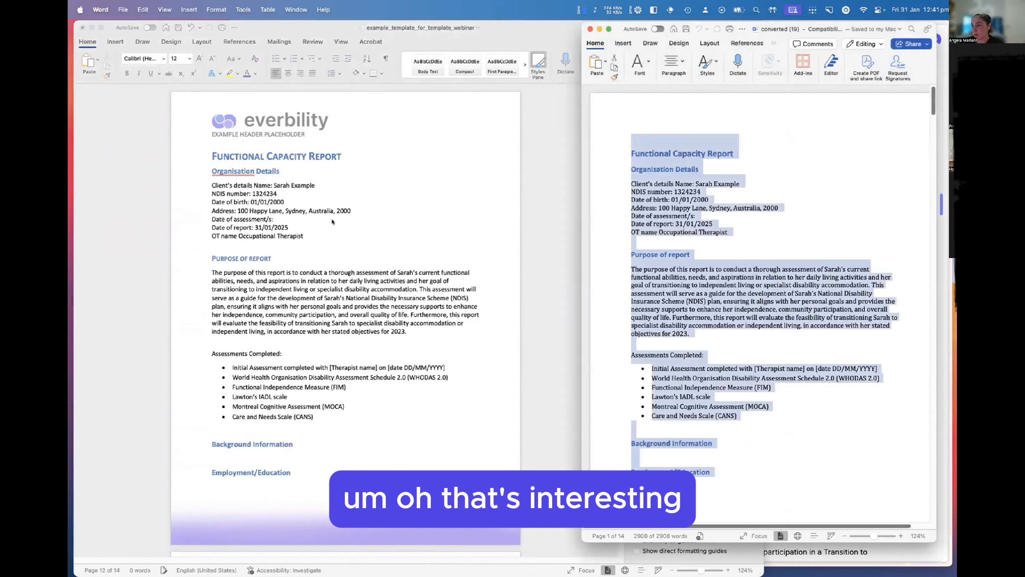
click(333, 222)
click(301, 156)
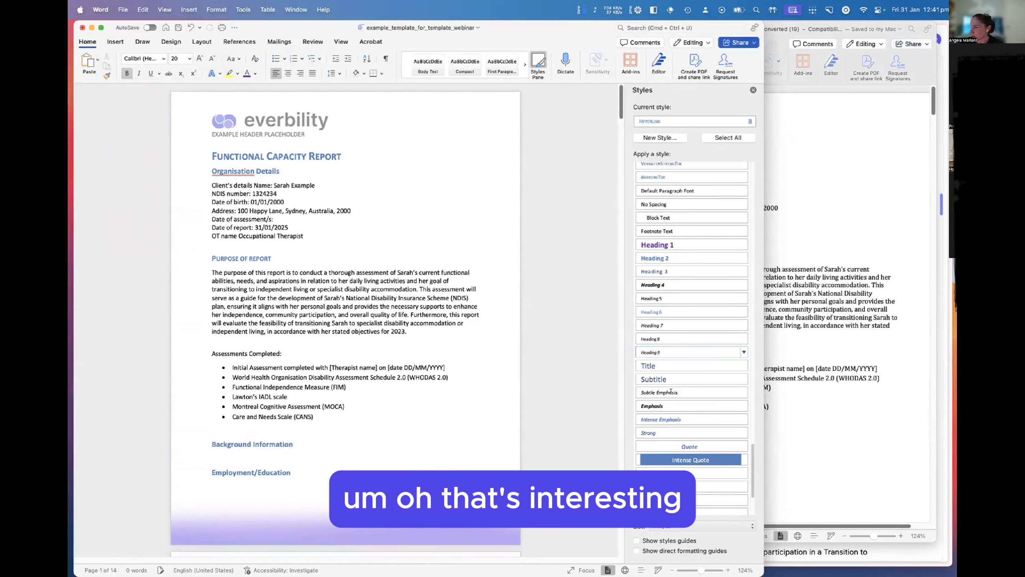
click(678, 245)
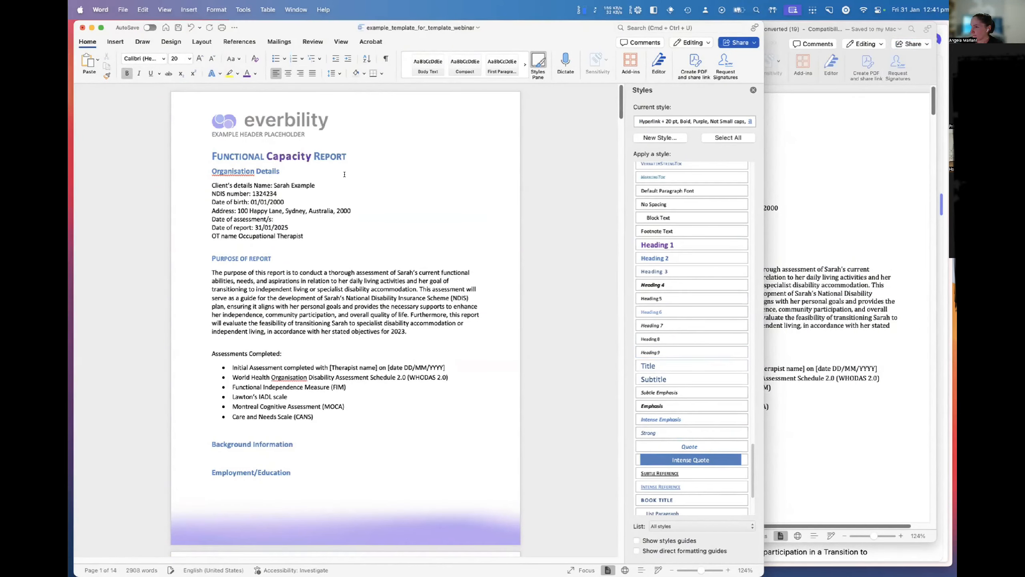
triple_click(269, 156)
click(673, 244)
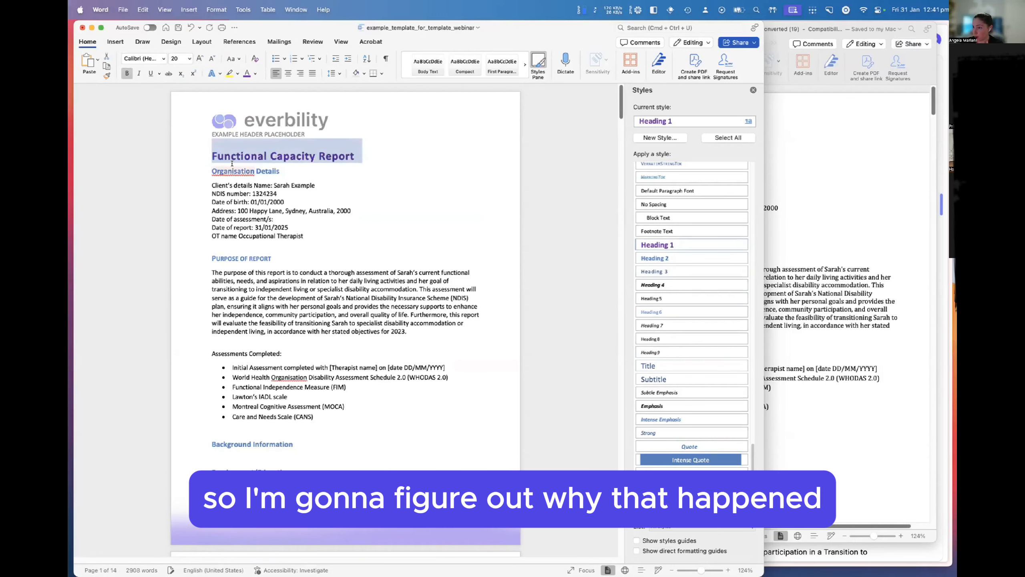
click(368, 158)
click(360, 155)
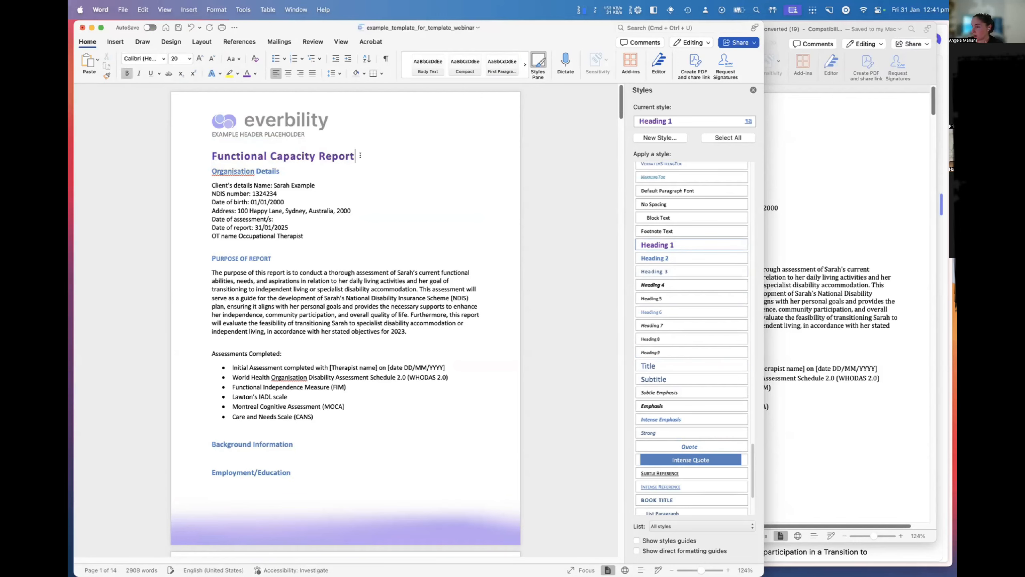
Switch to Everbility and try to reapply Heading 1 to the "Functional Capacity Report" title of the FCA template
click(779, 279)
key(super+a)
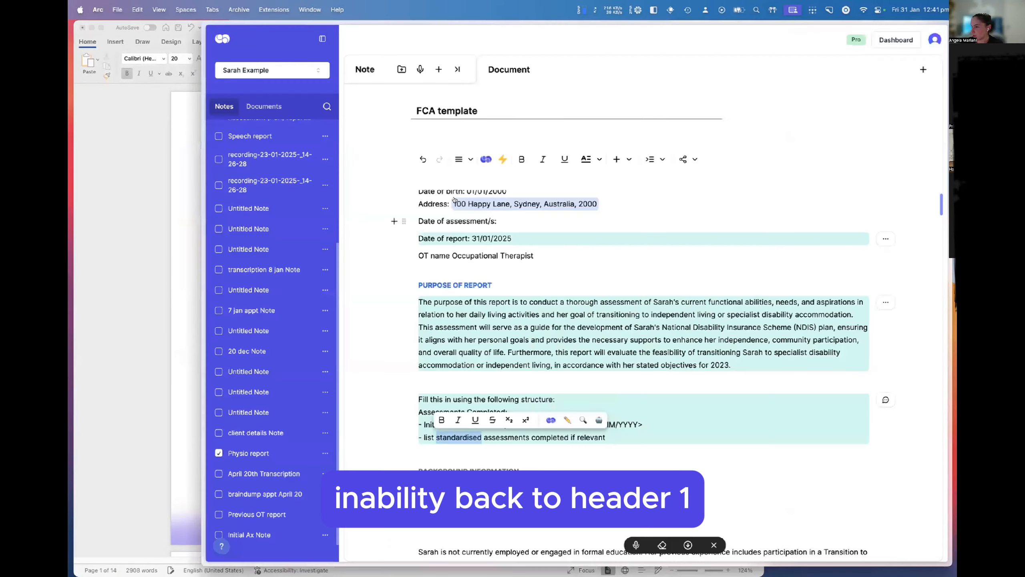
triple_click(420, 199)
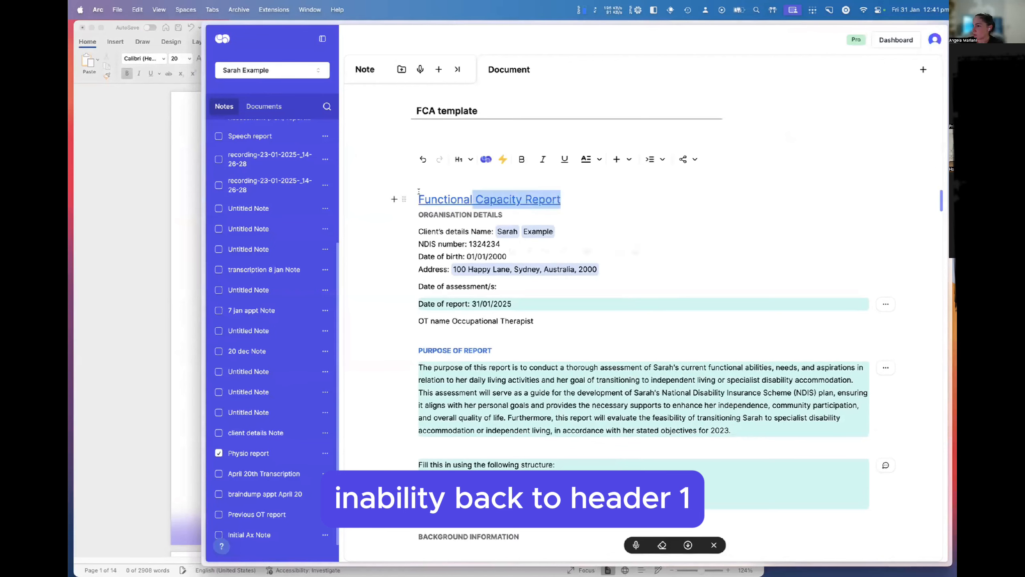
click(465, 158)
click(471, 193)
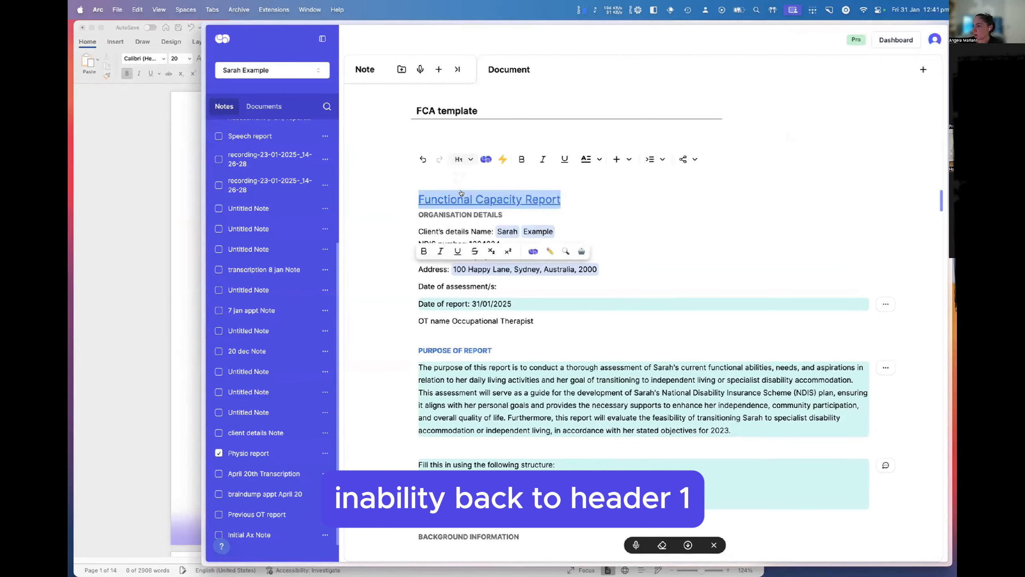
click(465, 159)
click(471, 193)
click(592, 198)
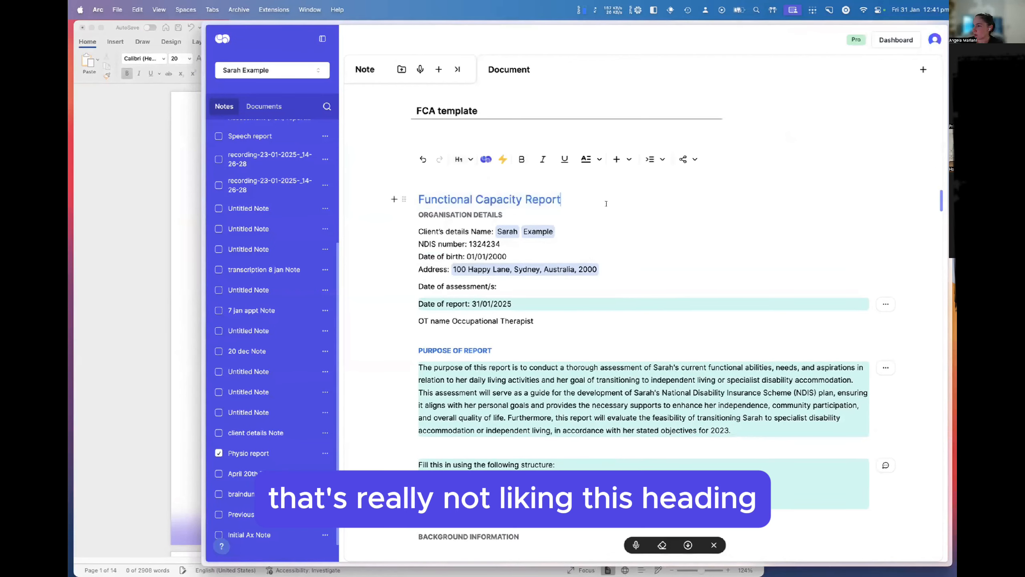
drag(306, 213, 362, 199)
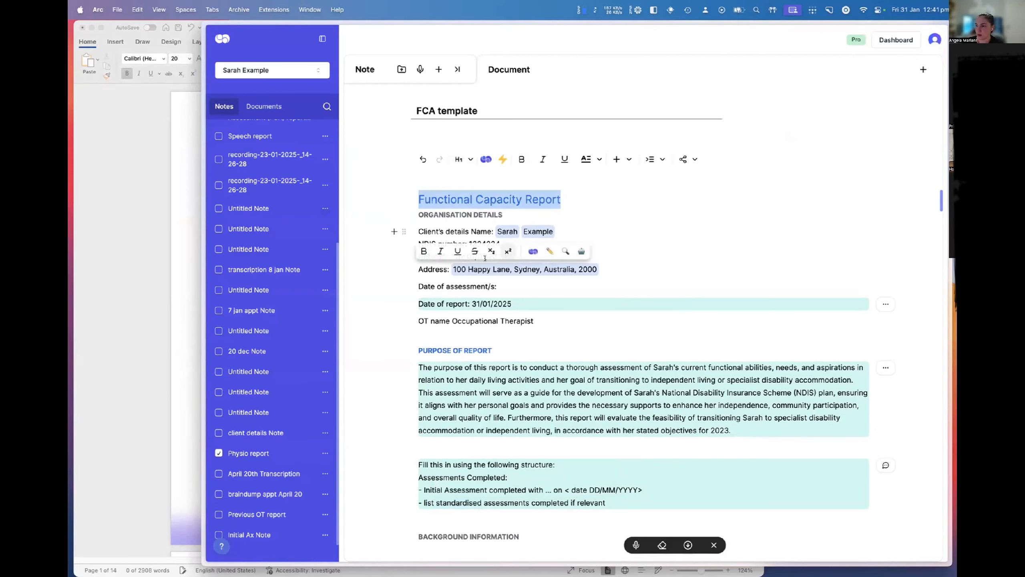
click(146, 254)
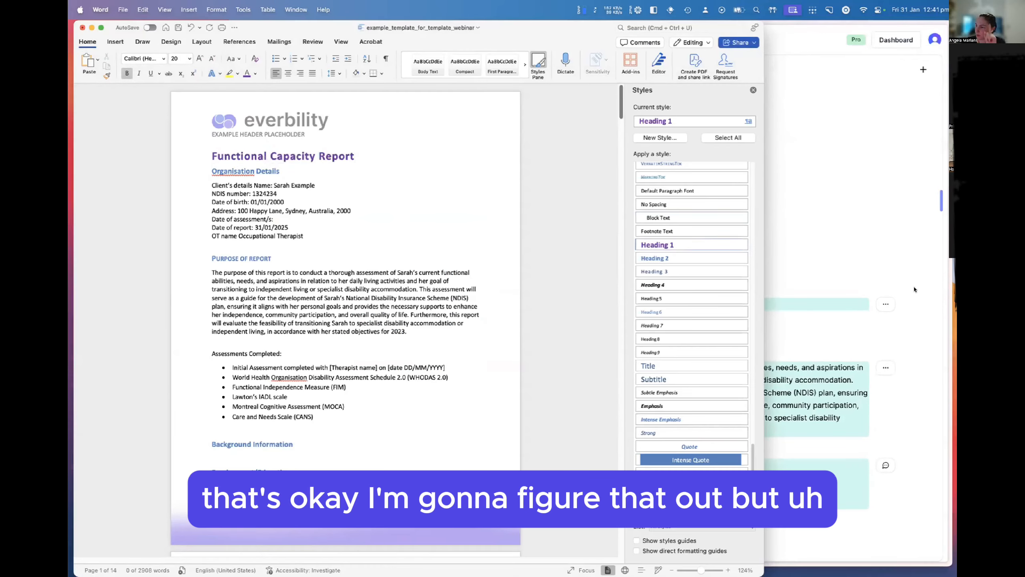
In Everbility, replace the document's title with "Functional Capacity Assessment" and format it as Heading 1
click(826, 294)
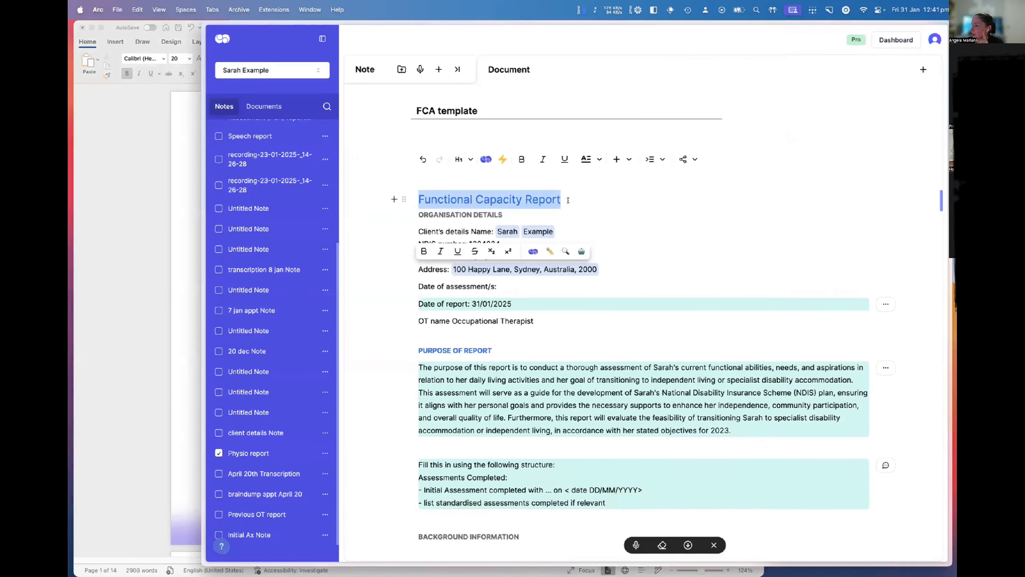
key(BackSpace)
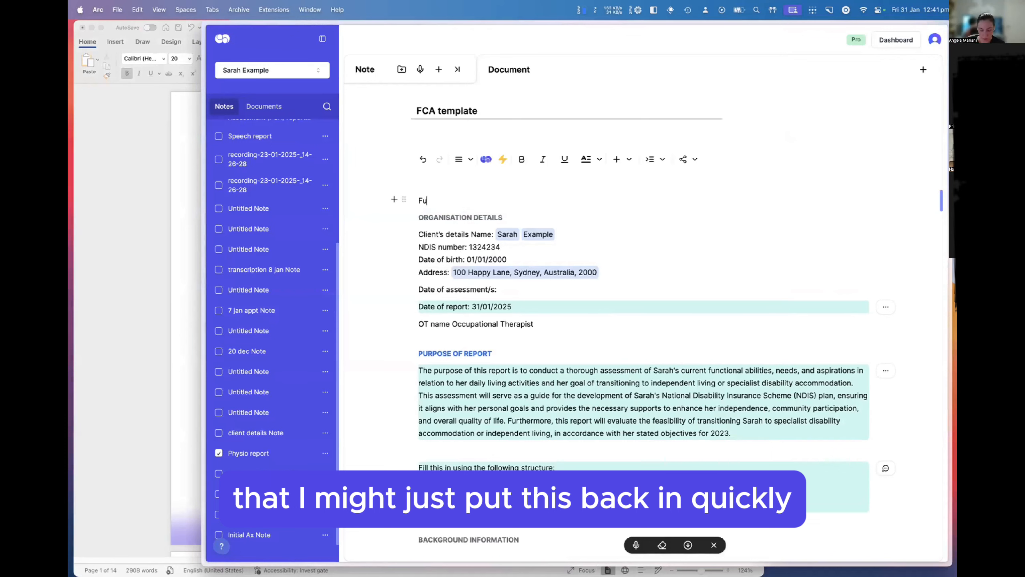
text(Function)
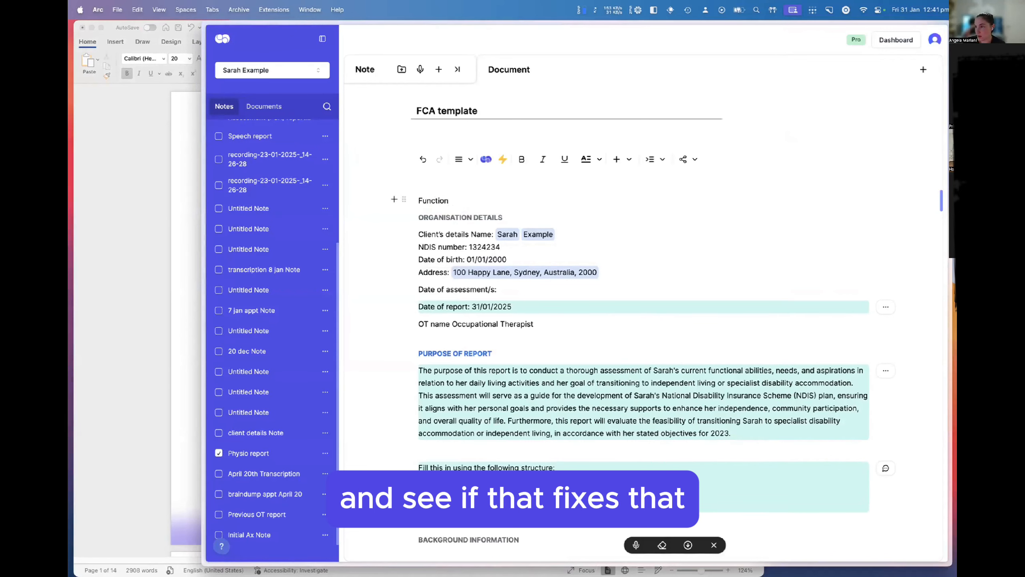
text(al Capac)
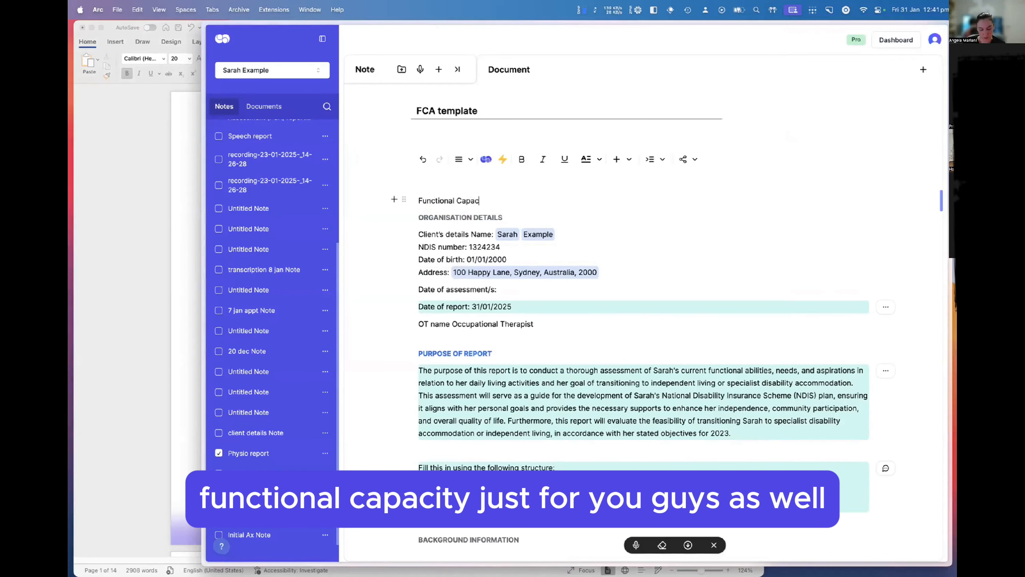
text(ity Asses)
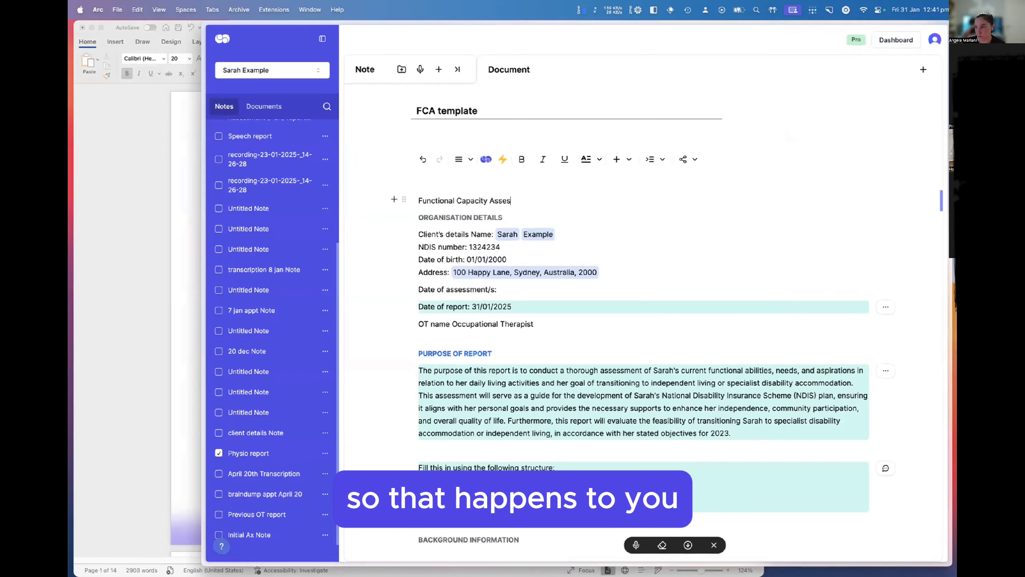
text(sment)
triple_click(495, 201)
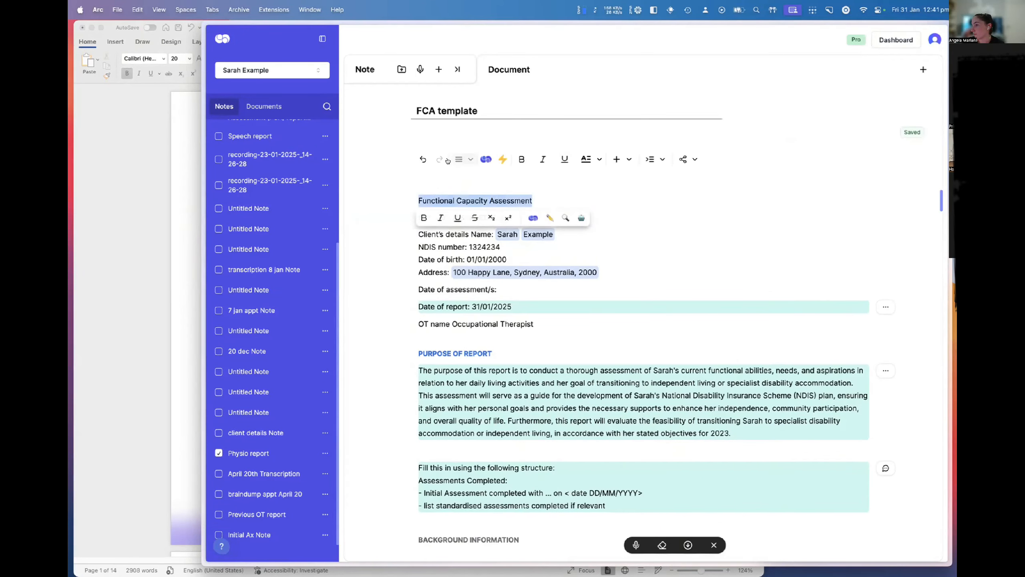
click(464, 159)
click(480, 190)
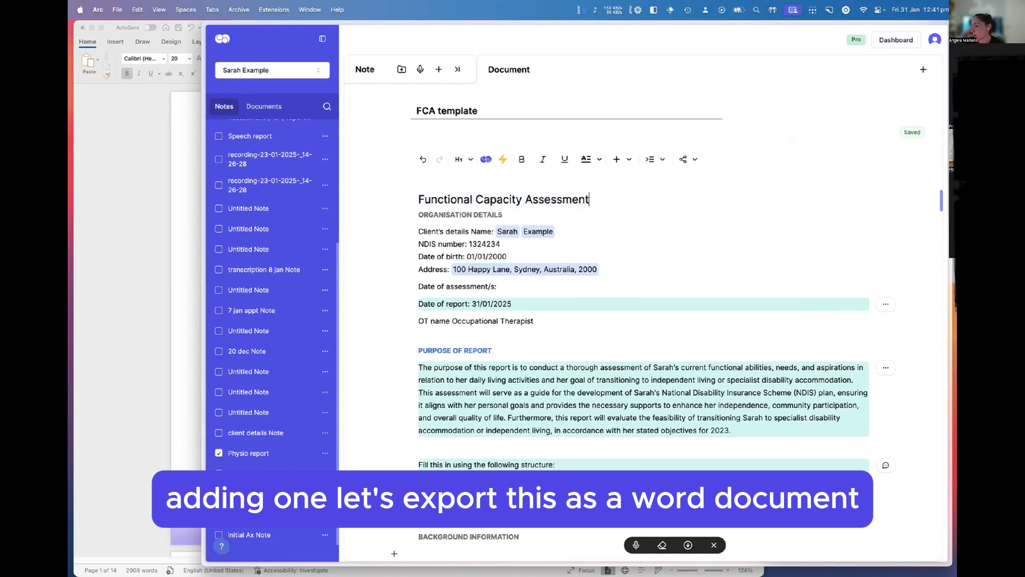
Export the FCA template as a Word document, open the exported file and copy its entire content
click(687, 544)
mouse_move(226, 534)
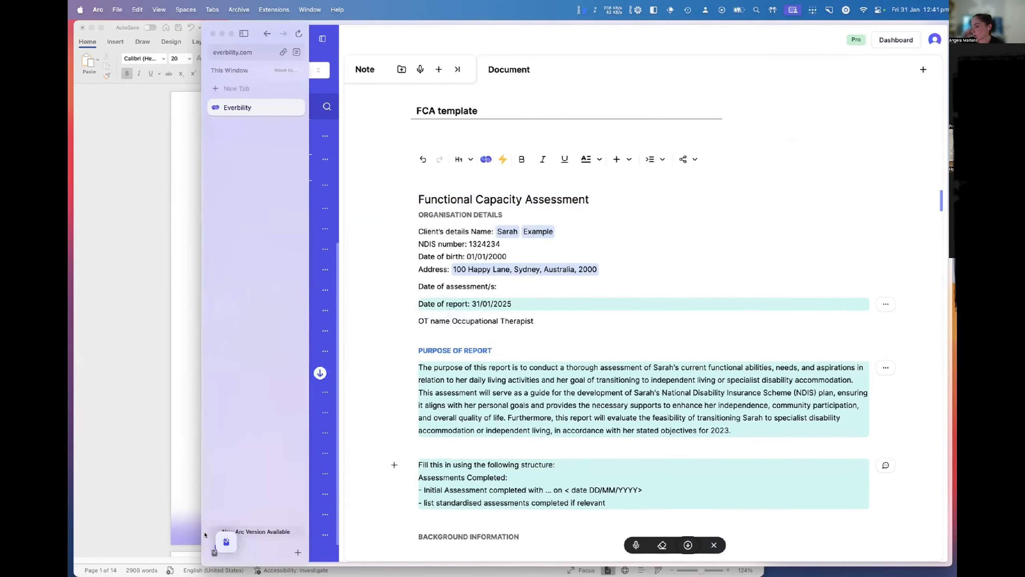
click(239, 534)
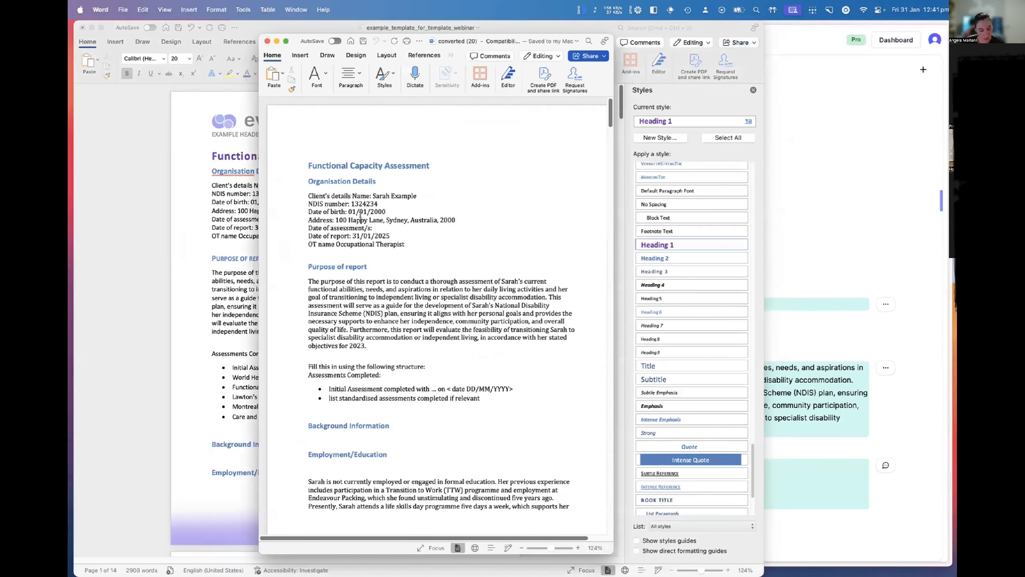
key(super+a)
Replace the whole content of the example_template_for_template_webinar letterhead document with the copied Functional Capacity Assessment report
click(249, 195)
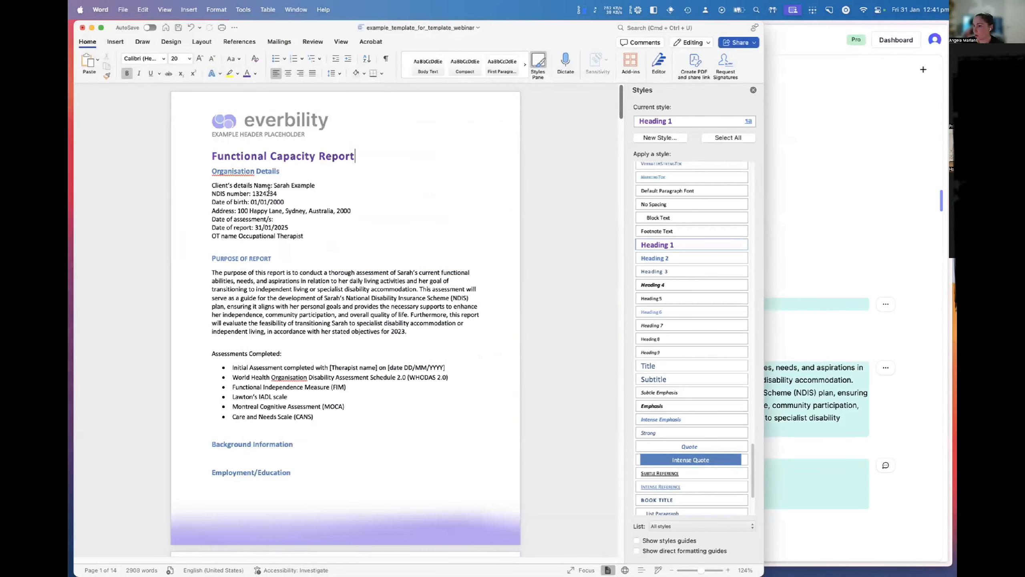
key(super+a)
key(BackSpace)
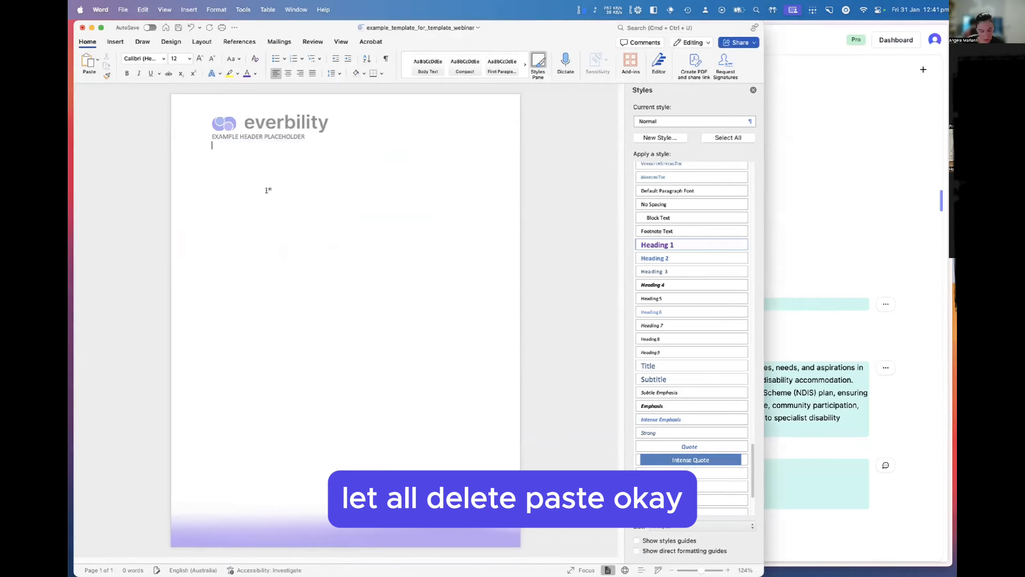
key(super+v)
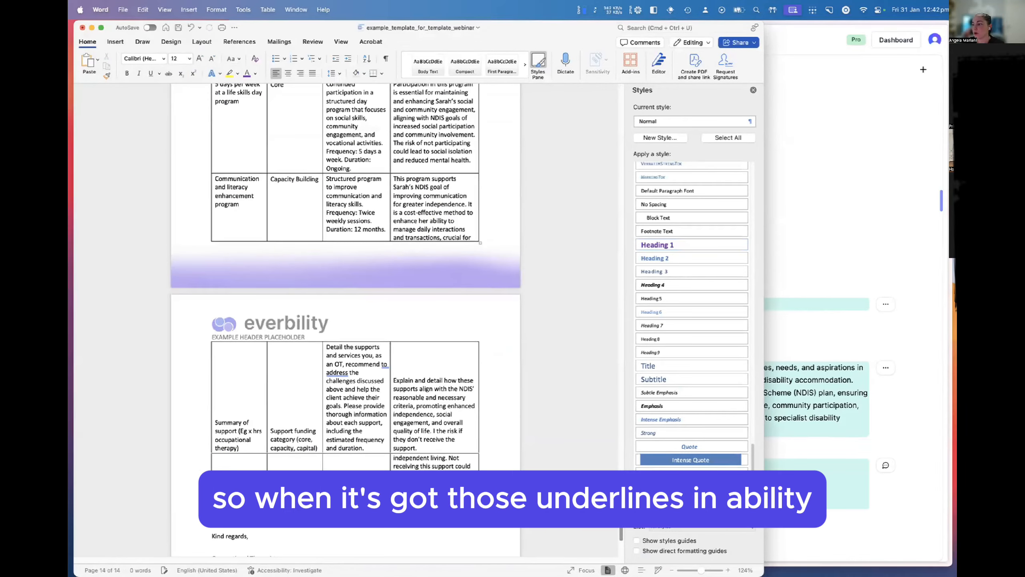
scroll(346, 319, up, 20)
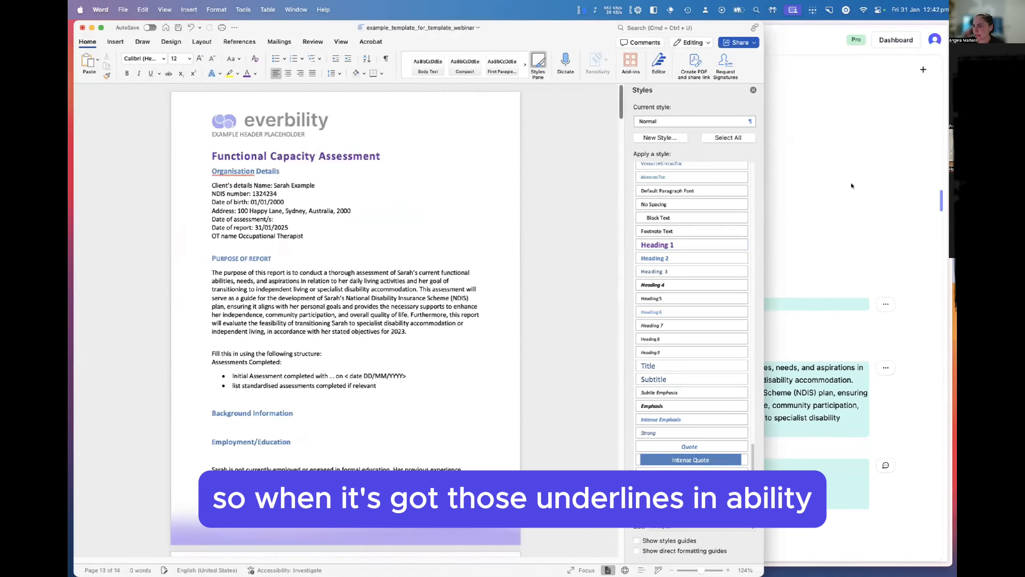
Switch to Everbility and examine the heading formatting of the FCA template against the pasted report
click(933, 244)
click(885, 236)
click(886, 229)
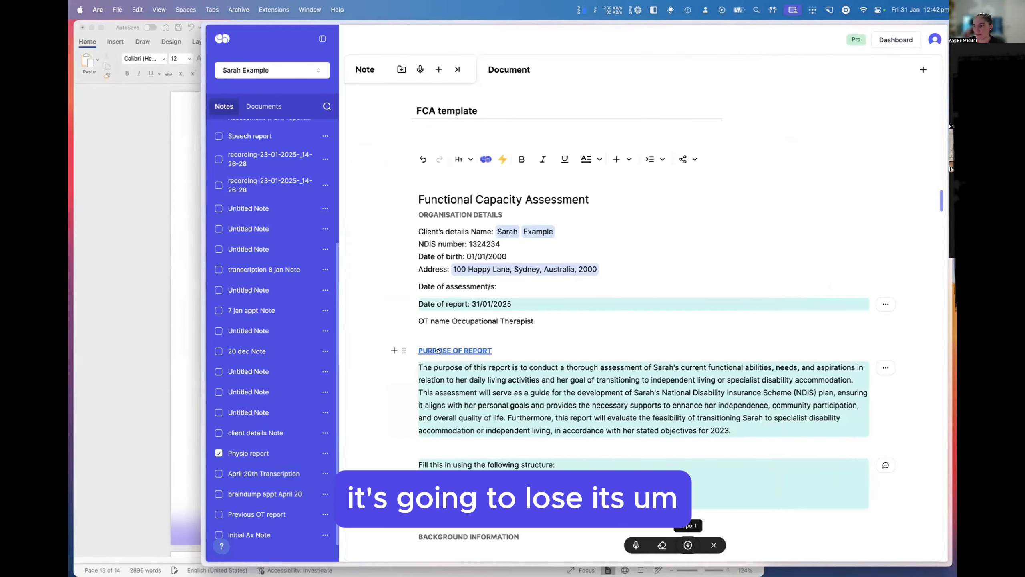
Switch back to Word and apply a blue-shaded grid table style with First Column formatting to the table under Mobility
click(178, 314)
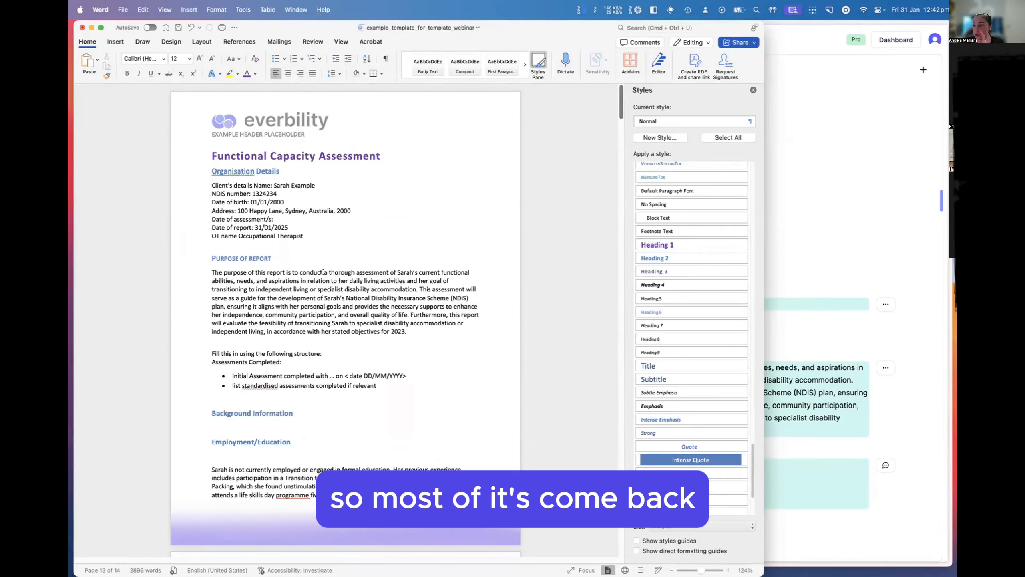
scroll(321, 374, down, 2)
scroll(322, 374, down, 15)
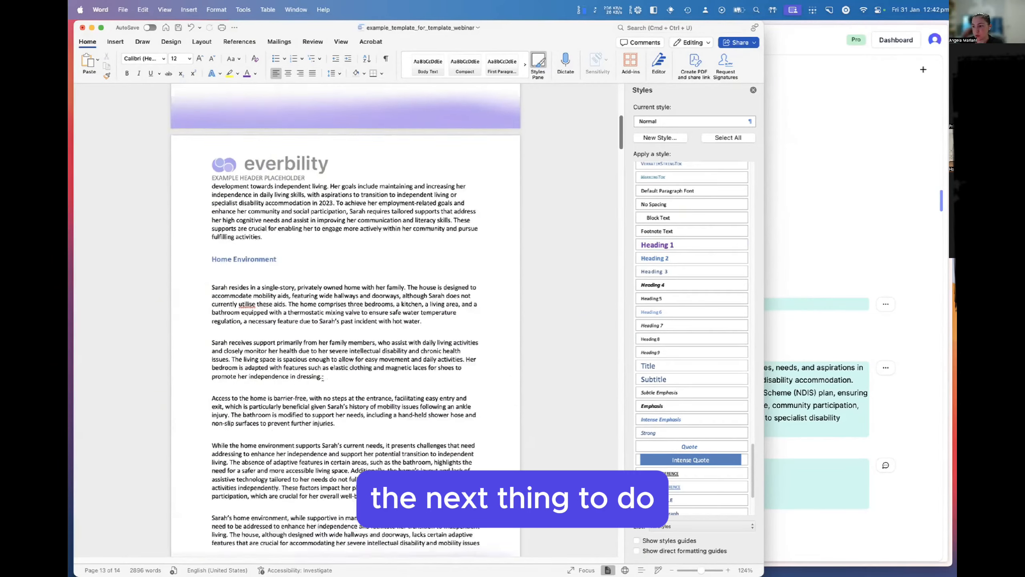
click(272, 366)
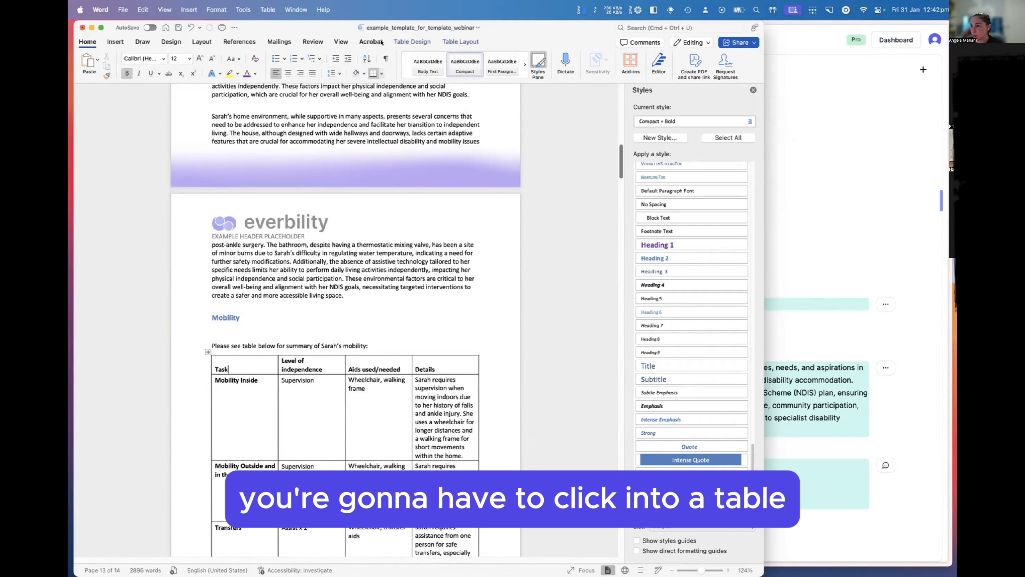
click(413, 41)
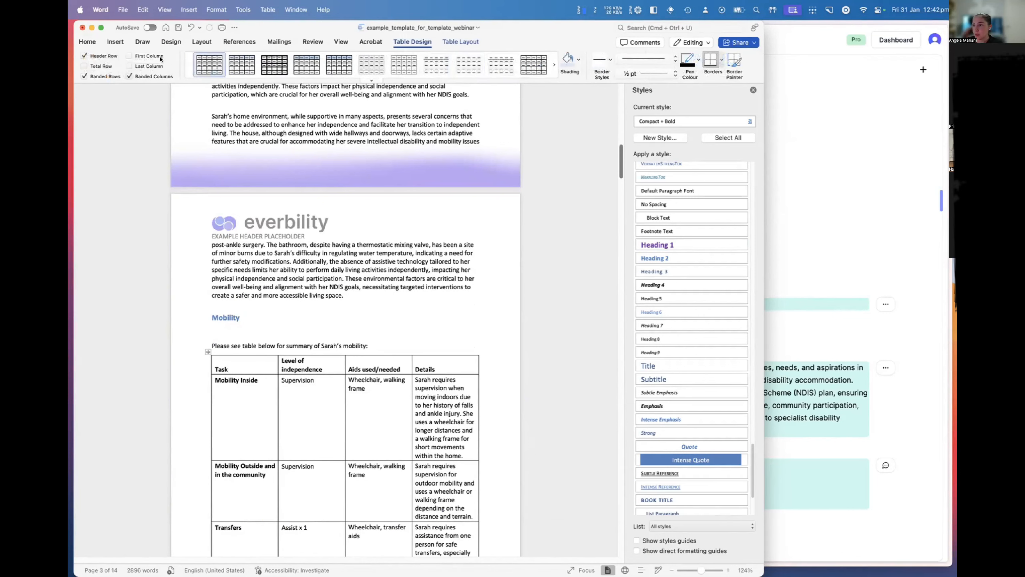
click(336, 68)
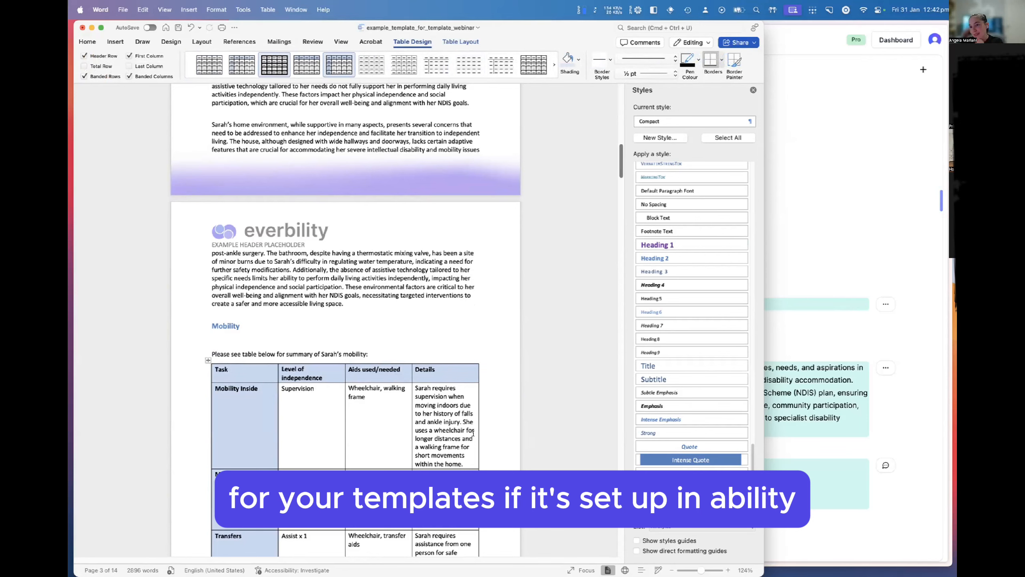
click(895, 331)
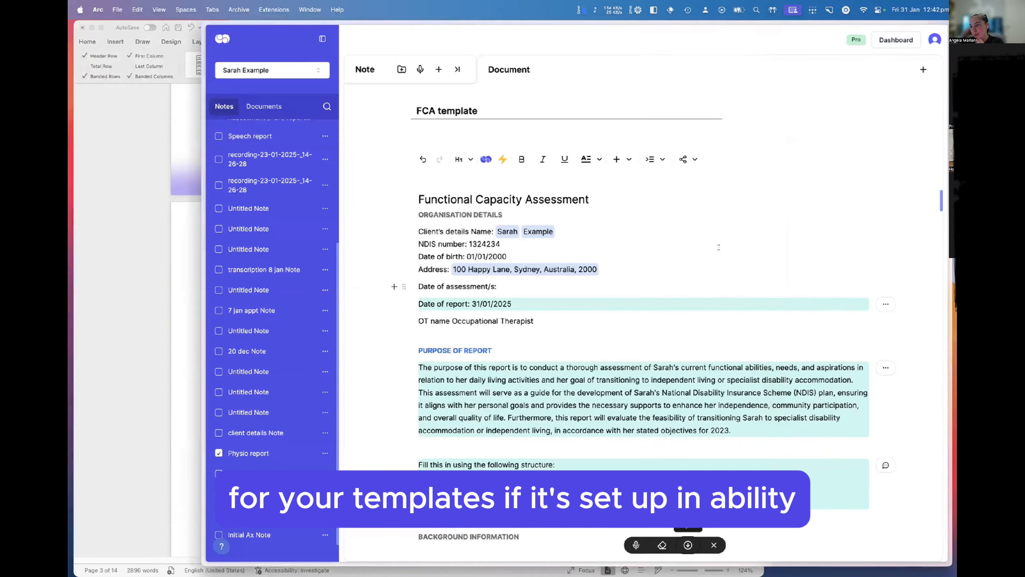
click(159, 349)
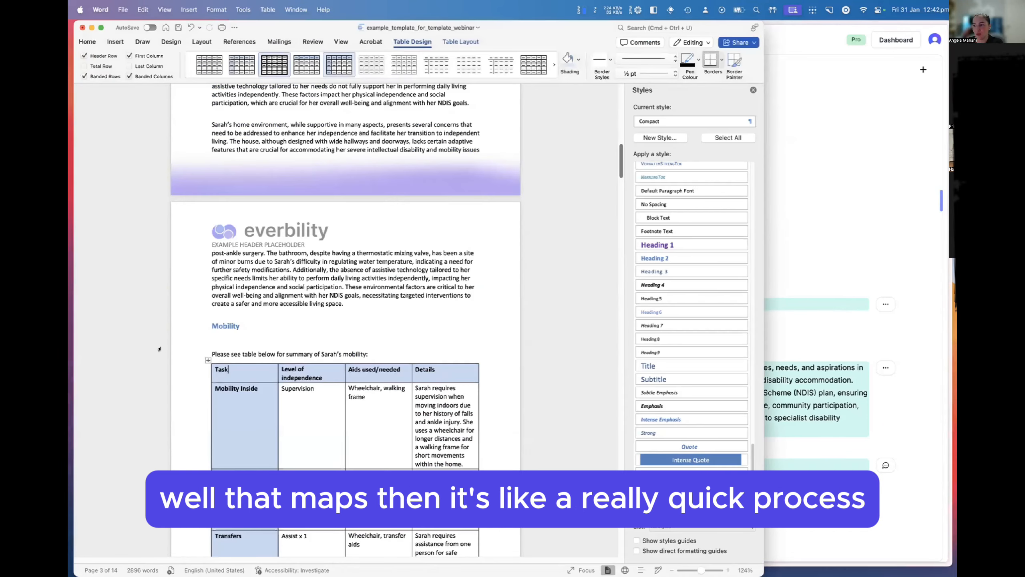